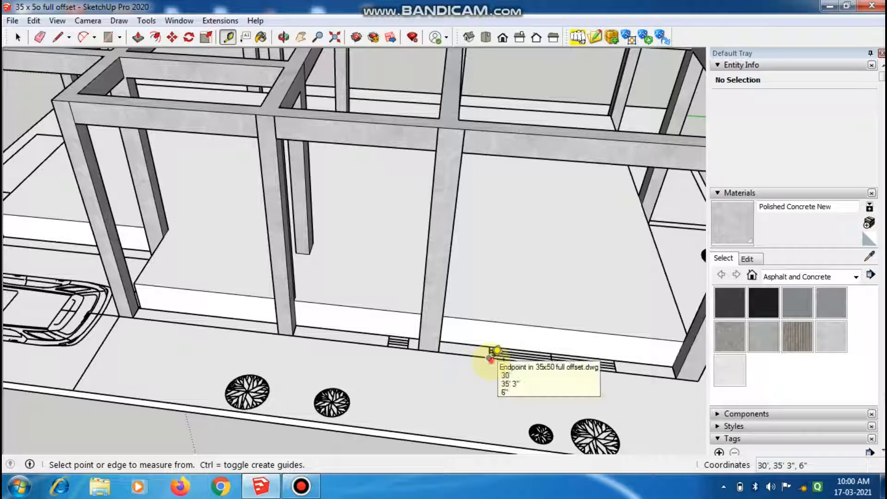
- Place a vertical guide at one end of the long window outline on the shrub-side wall and copy it to the window's other end
left_click(489, 357)
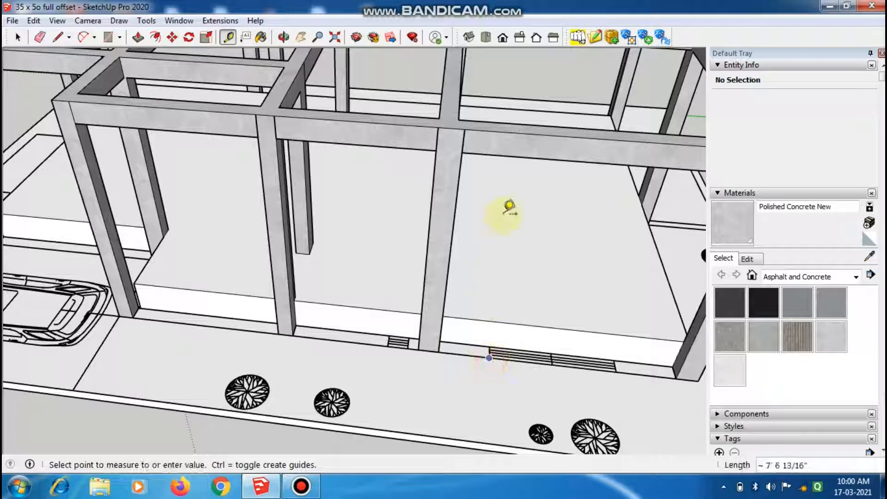
left_click(527, 158)
key("space")
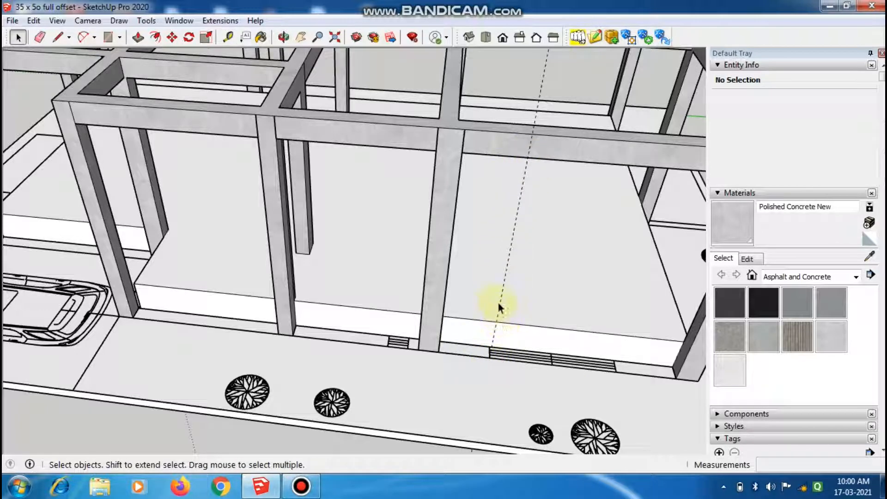
key("m")
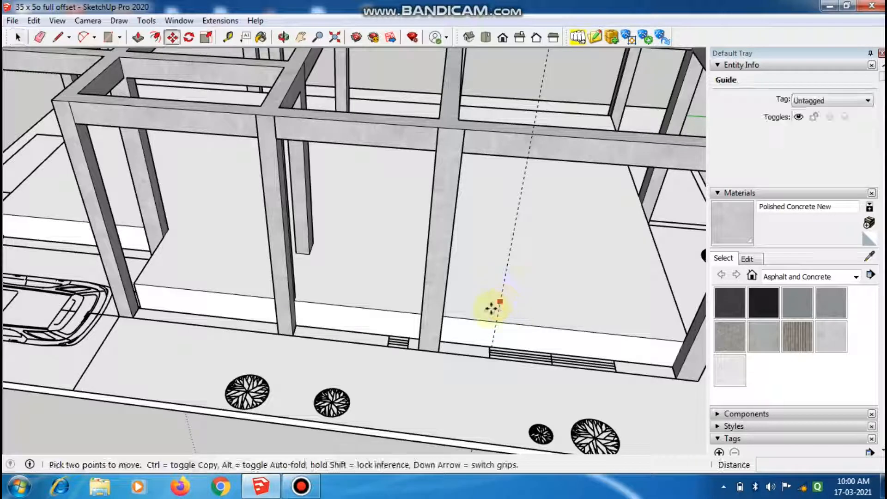
left_click(489, 357)
key("ctrl")
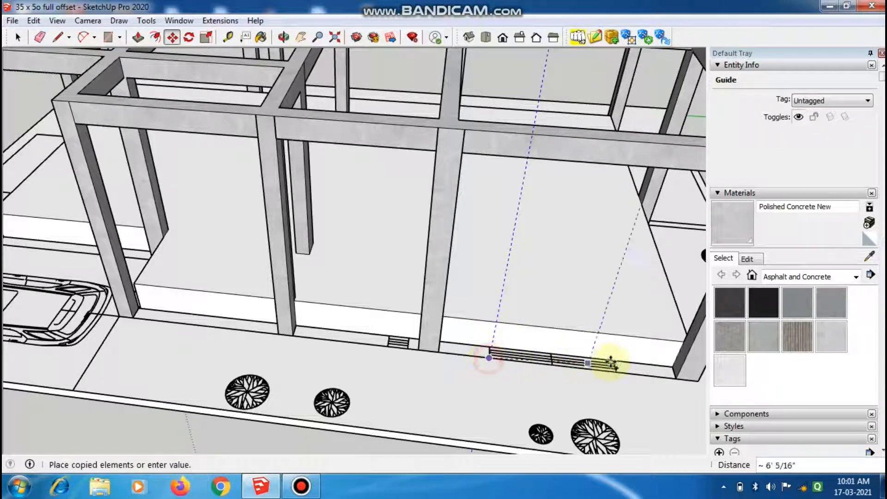
left_click(618, 370)
left_click(616, 372)
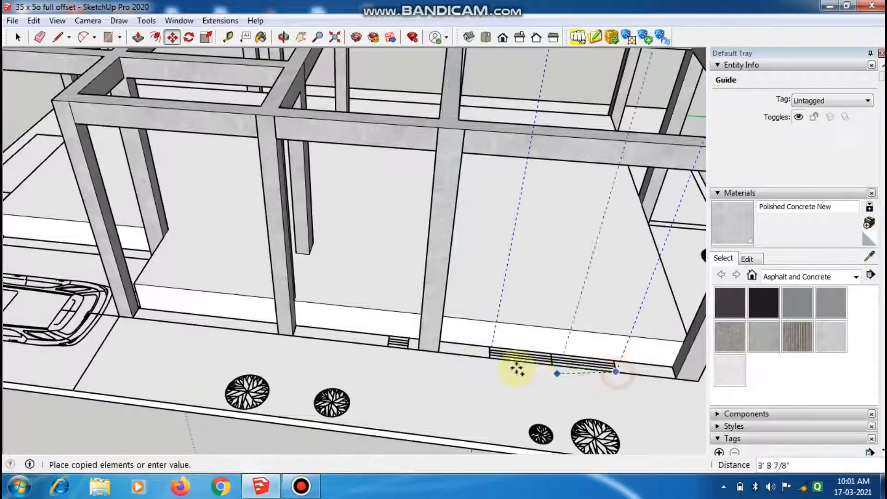
- Copy the vertical guide to both edges of the small opening outline in the neighbouring bay of the same wall
scroll(446, 367, "down", 3)
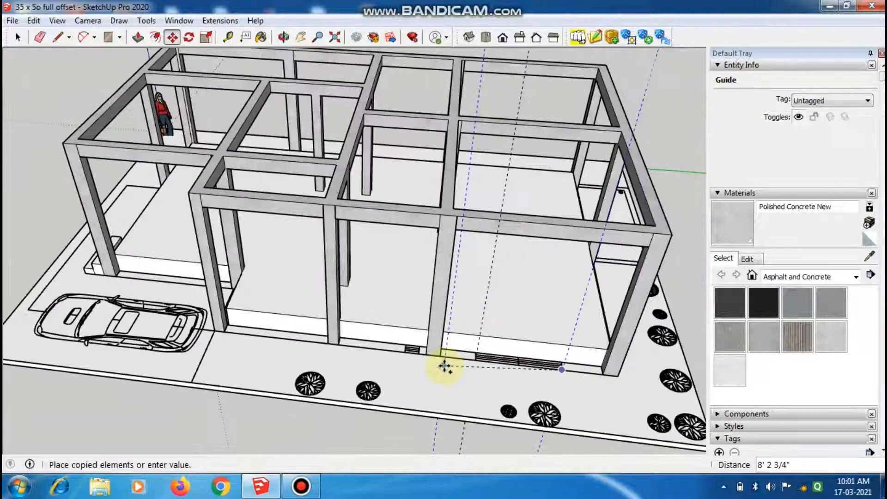
scroll(431, 369, "down", 1)
scroll(453, 370, "up", 8)
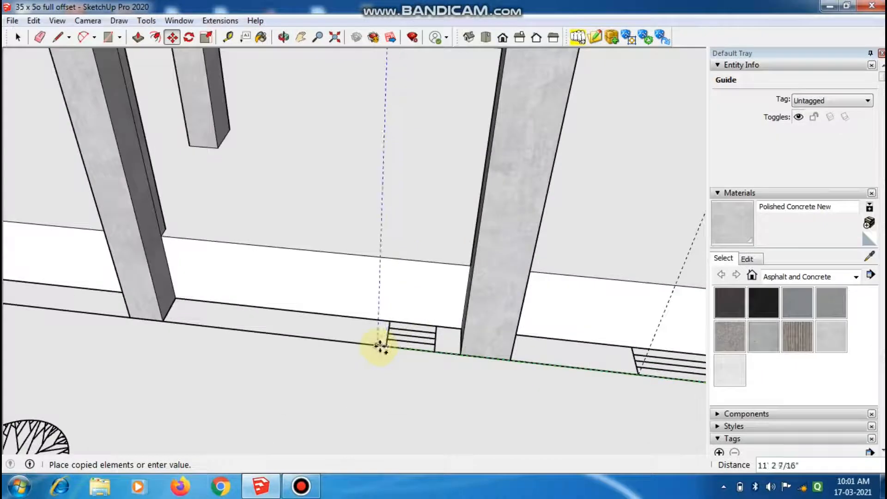
left_click(386, 347)
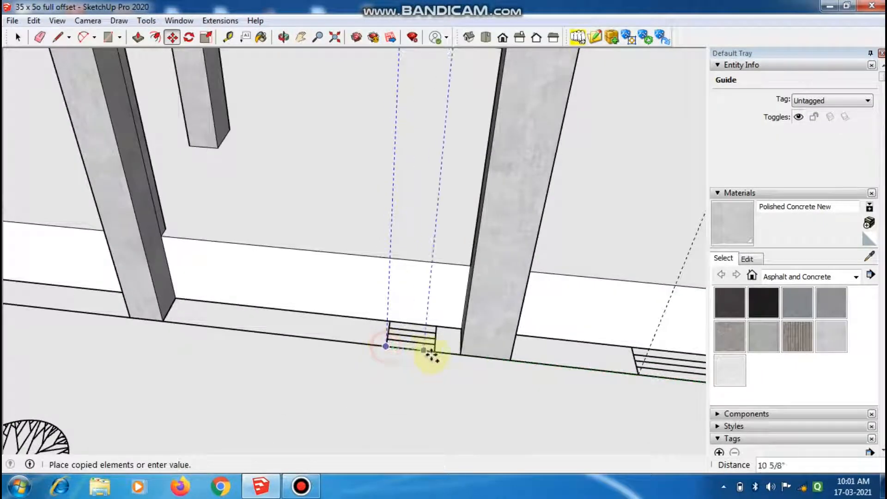
left_click(435, 352)
left_click(438, 359)
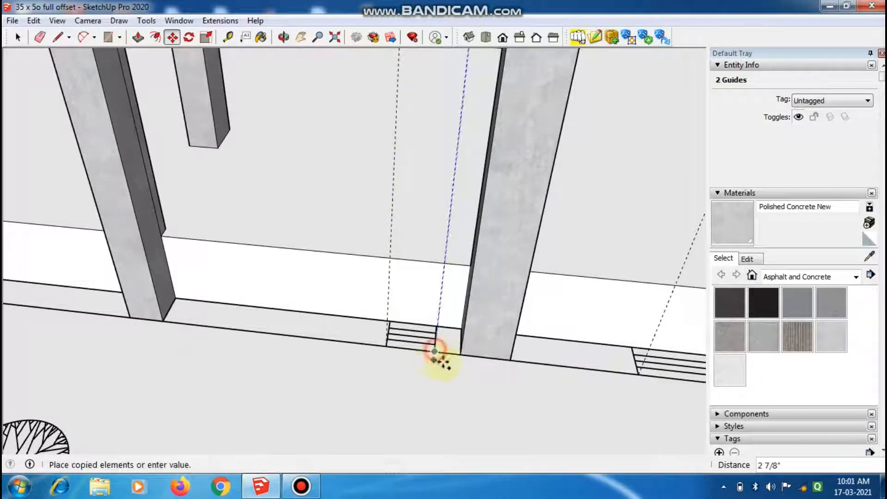
- Copy the vertical guide to both ends of the short window outline in the wall behind the car
scroll(601, 363, "down", 4)
scroll(637, 366, "down", 4)
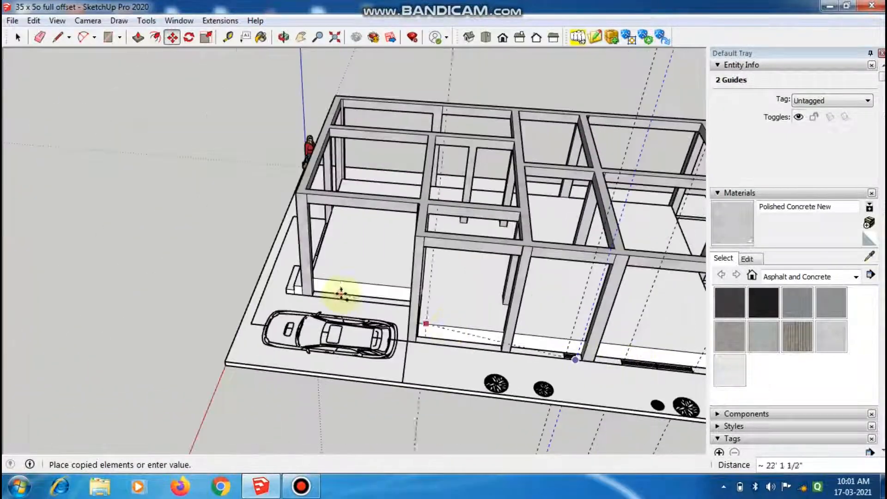
middle_click_drag(340, 293, 642, 366)
scroll(425, 307, "up", 8)
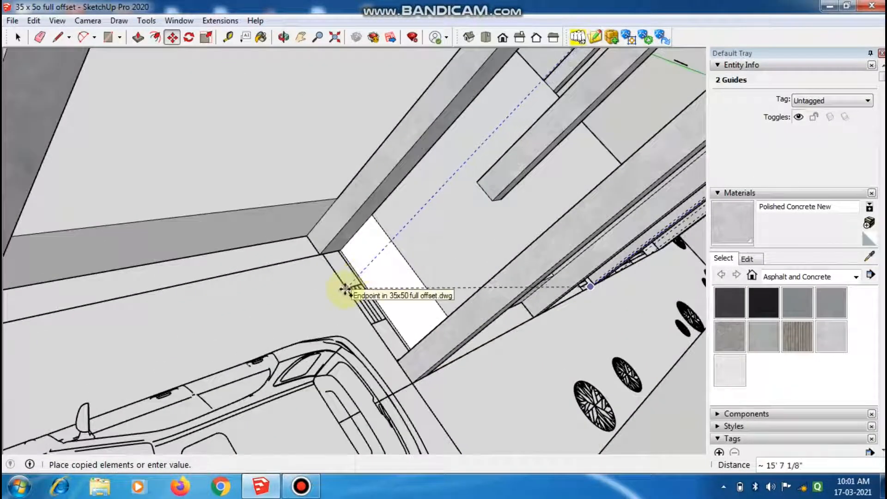
scroll(345, 289, "up", 2)
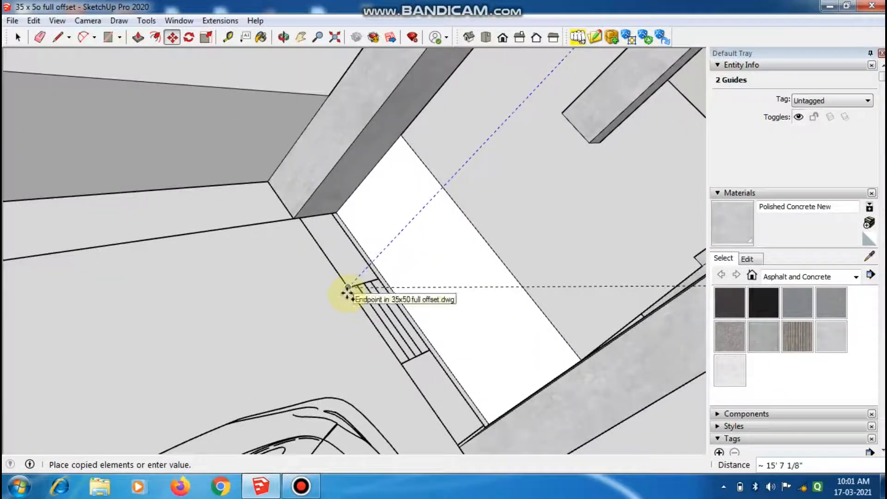
left_click(349, 287)
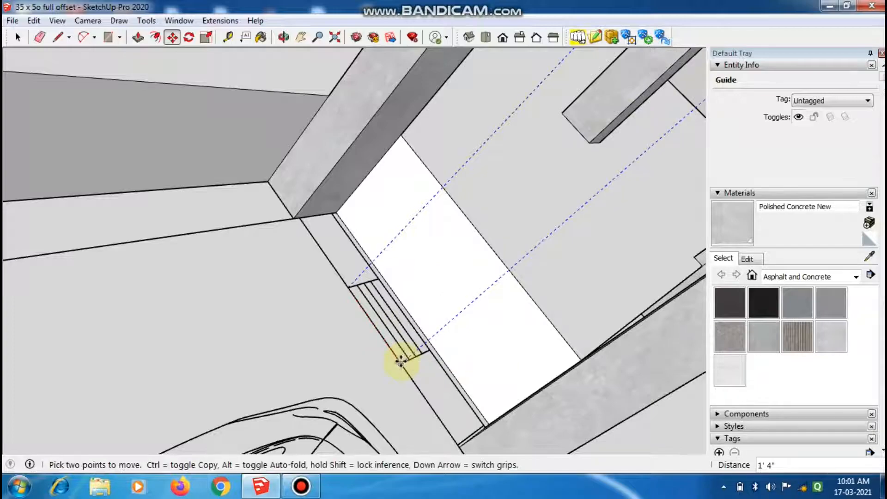
- Copy the vertical guide to both ends of the front window outline beside the entrance steps
scroll(356, 291, "down", 8)
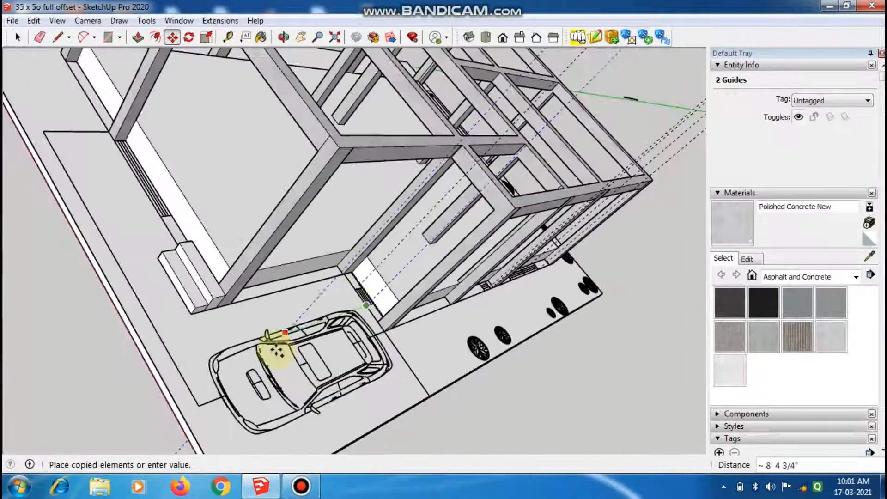
mouse_move(277, 352)
middle_mouse_down()
mouse_move(387, 354)
mouse_move(149, 236)
mouse_move(143, 313)
mouse_move(91, 382)
mouse_move(221, 296)
middle_mouse_up()
scroll(228, 416, "up", 5)
left_click(373, 400)
left_click(374, 400)
scroll(443, 383, "down", 6)
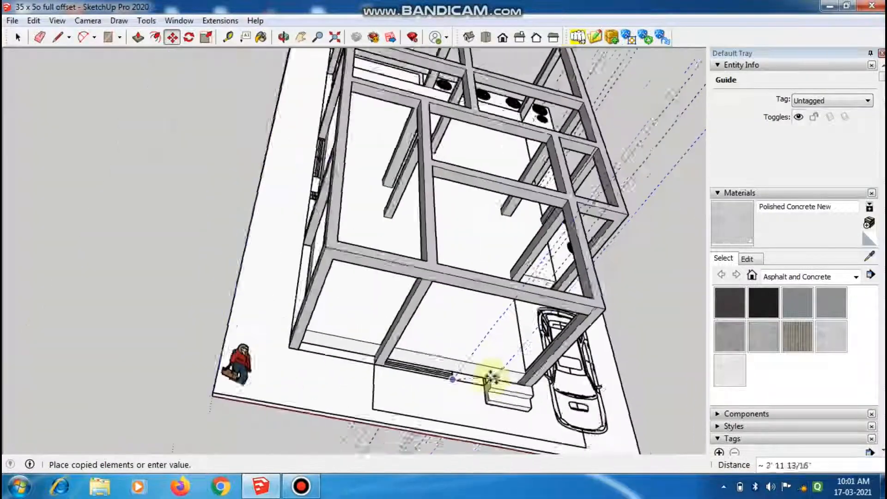
- Copy the vertical guide to the edges of the small opening and the long window on the side wall opposite the car
mouse_move(342, 397)
middle_mouse_down()
mouse_move(430, 447)
mouse_move(186, 312)
mouse_move(176, 233)
mouse_move(361, 487)
middle_mouse_up()
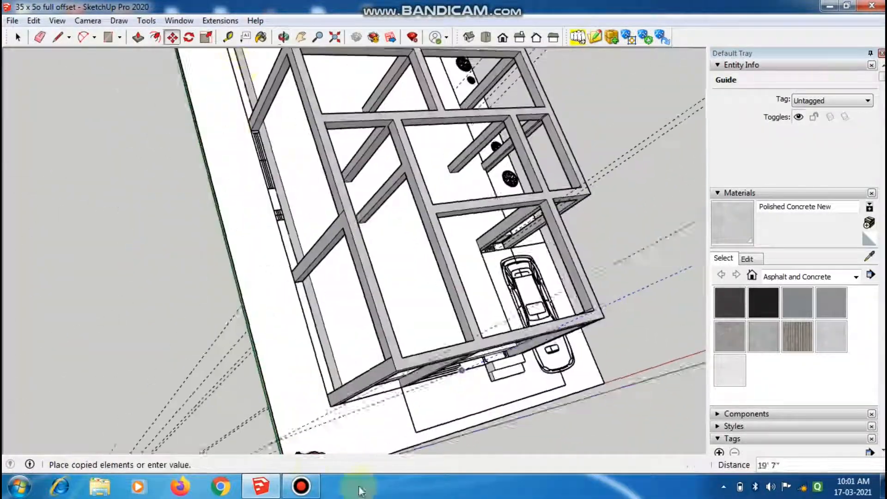
scroll(278, 226, "up", 6)
double_click(276, 288)
double_click(265, 247)
double_click(241, 163)
scroll(240, 162, "down", 4)
scroll(213, 87, "up", 4)
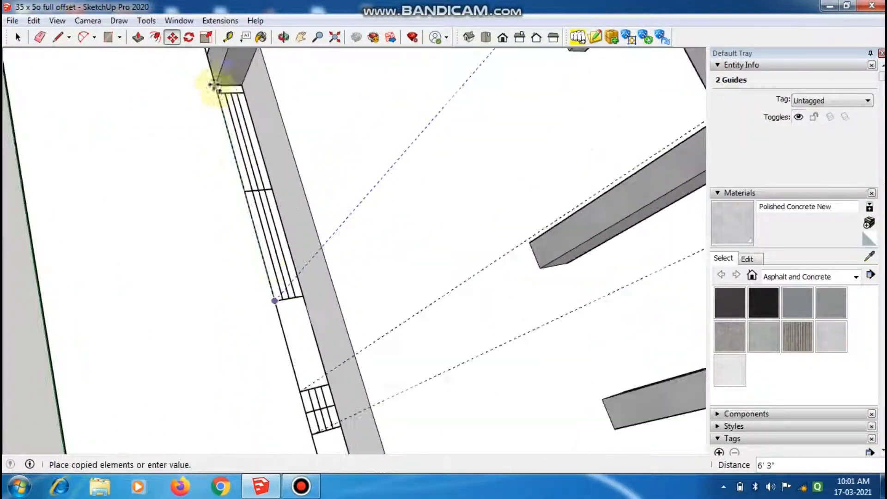
double_click(212, 87)
scroll(201, 286, "down", 3)
scroll(201, 286, "down", 8)
key("Escape")
- Copy a vertical guide to both ends of the rear window outline facing the small yard with the drain
middle_click_drag(289, 73, 407, 97)
left_click(244, 353)
scroll(171, 268, "up", 5)
left_click(171, 268)
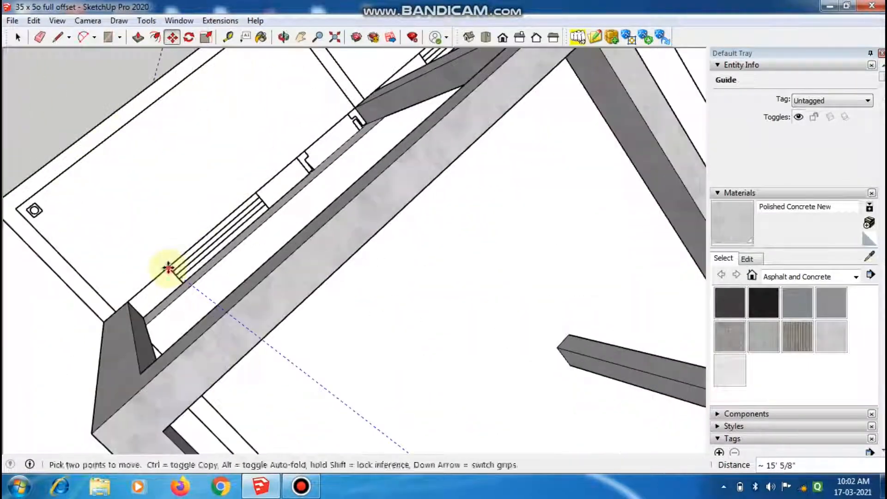
double_click(264, 193)
- Copy the vertical guide to both ends of the rear window outline in the next bay, beside the shrubs
scroll(80, 252, "down", 4)
scroll(253, 176, "up", 5)
double_click(254, 176)
scroll(253, 176, "down", 4)
scroll(321, 123, "up", 4)
left_click(321, 123)
scroll(231, 157, "down", 5)
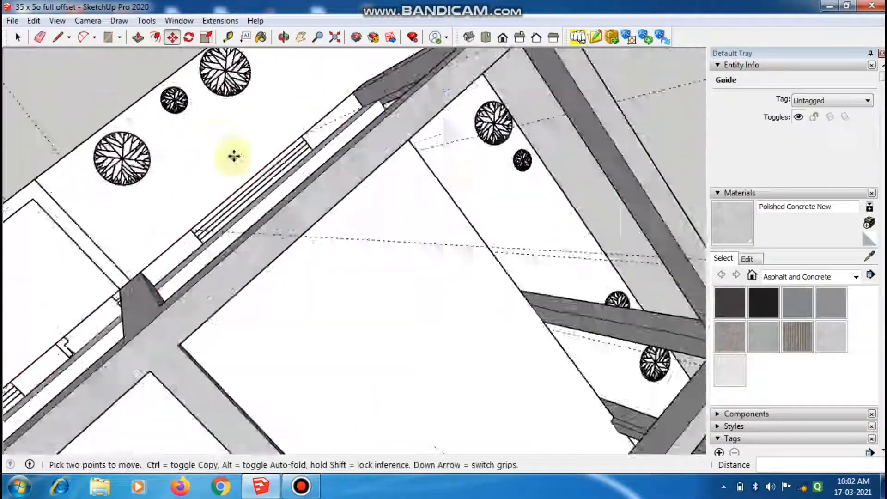
- Clear the selection and hide all guides in the model
key("space")
left_click(78, 88)
scroll(78, 87, "down", 5)
middle_click_drag(434, 356, 416, 275)
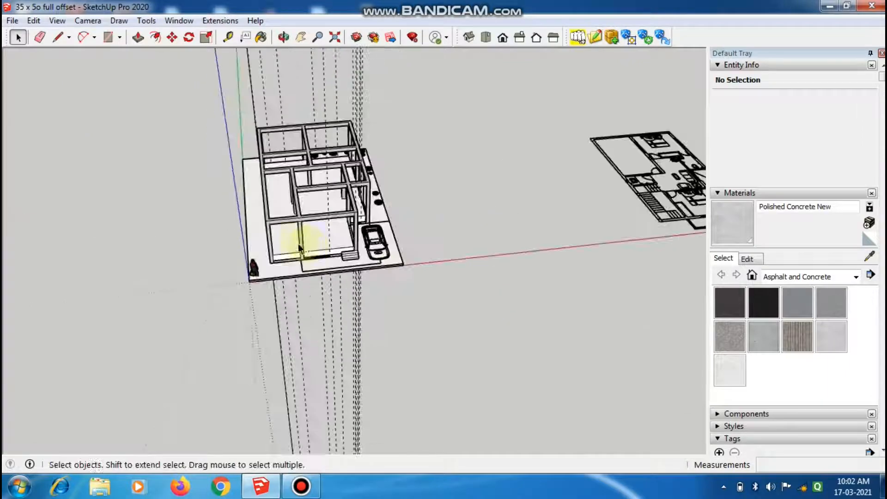
scroll(293, 240, "up", 3)
scroll(287, 227, "up", 2)
left_click(57, 21)
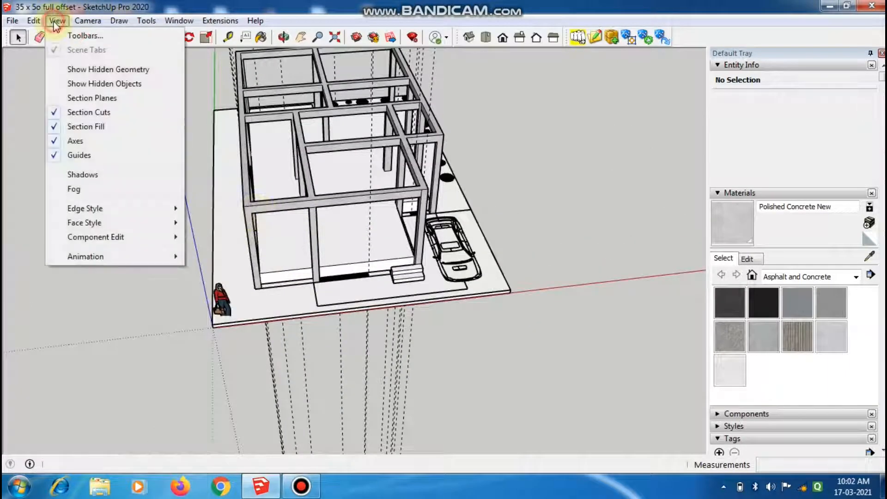
left_click(54, 156)
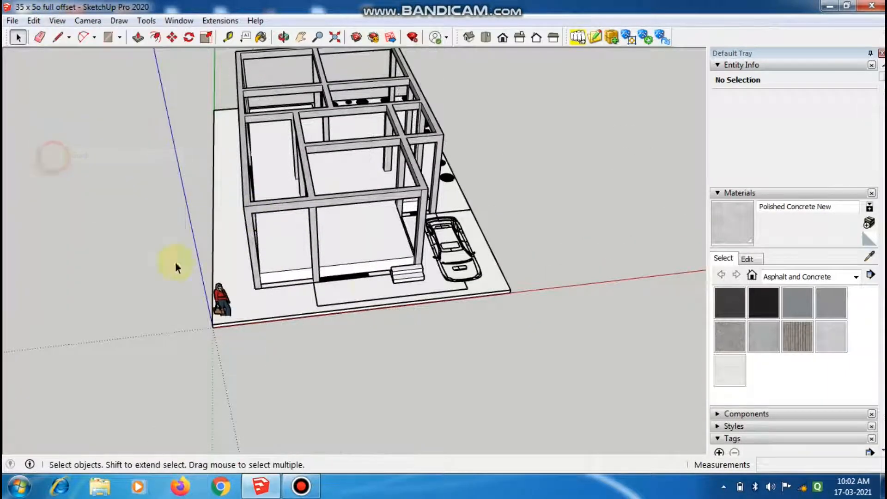
- Draw a wall-base rectangle about 11' 9" by 9" between the two column bases of the front bay with the entrance steps
scroll(372, 293, "up", 3)
mouse_move(373, 293)
middle_mouse_down()
mouse_move(351, 337)
mouse_move(365, 283)
middle_mouse_up()
scroll(365, 281, "up", 3)
scroll(283, 263, "up", 3)
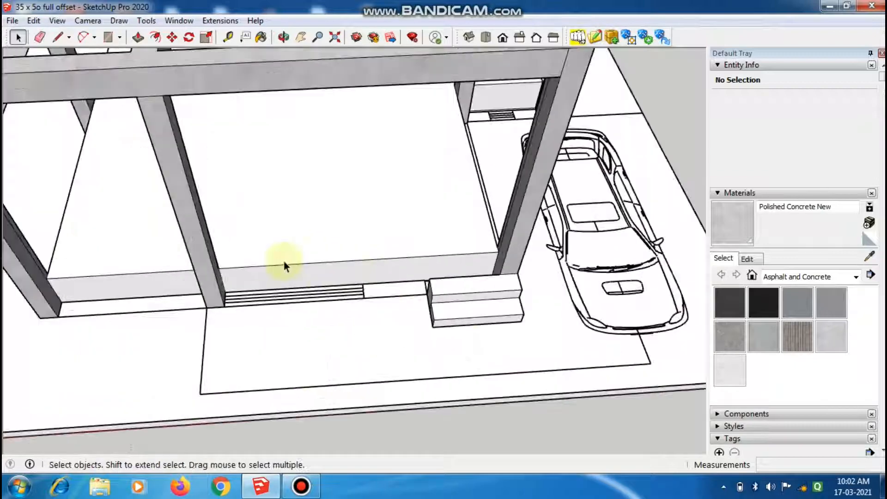
middle_click_drag(290, 292, 343, 246)
scroll(342, 246, "up", 5)
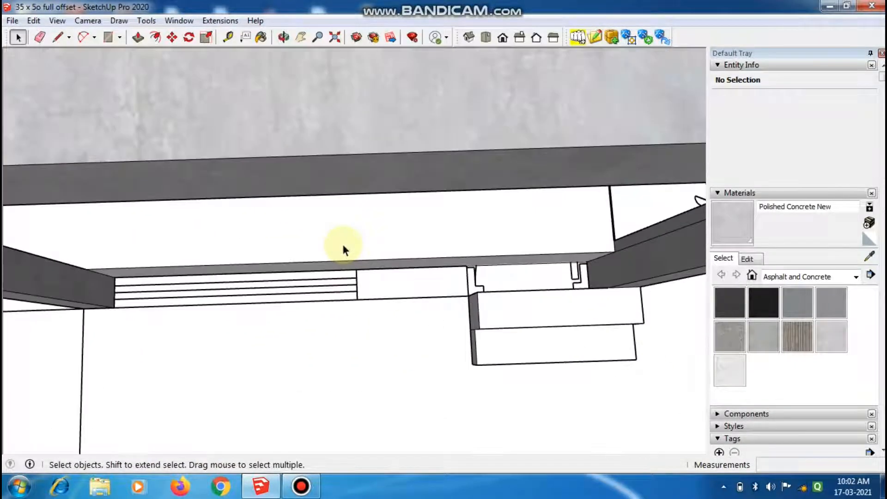
key("r")
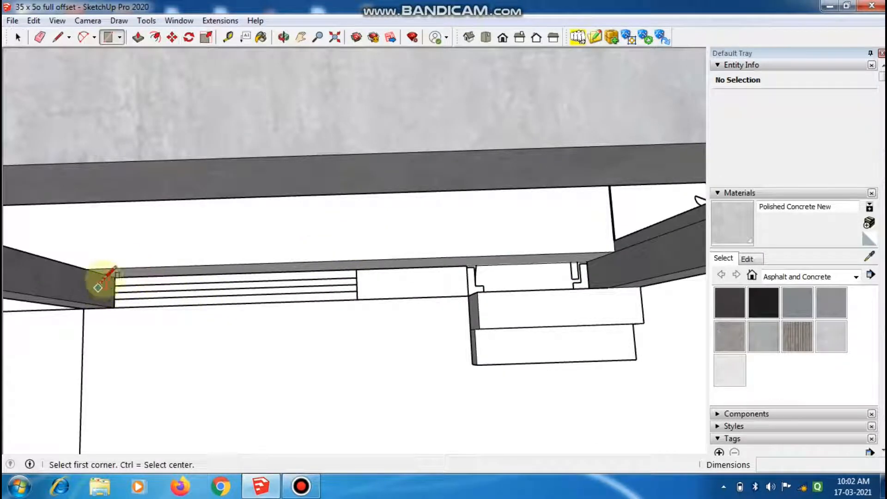
left_click(114, 278)
middle_click_drag(637, 253, 636, 304)
scroll(601, 249, "up", 3)
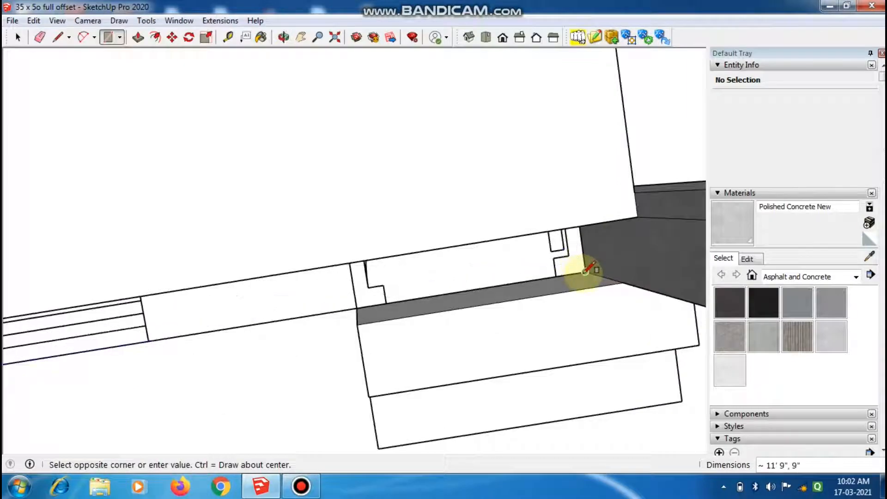
left_click(584, 274)
- Delete the vertical face filling the front bay above the new wall-base rectangle
scroll(525, 127, "down", 5)
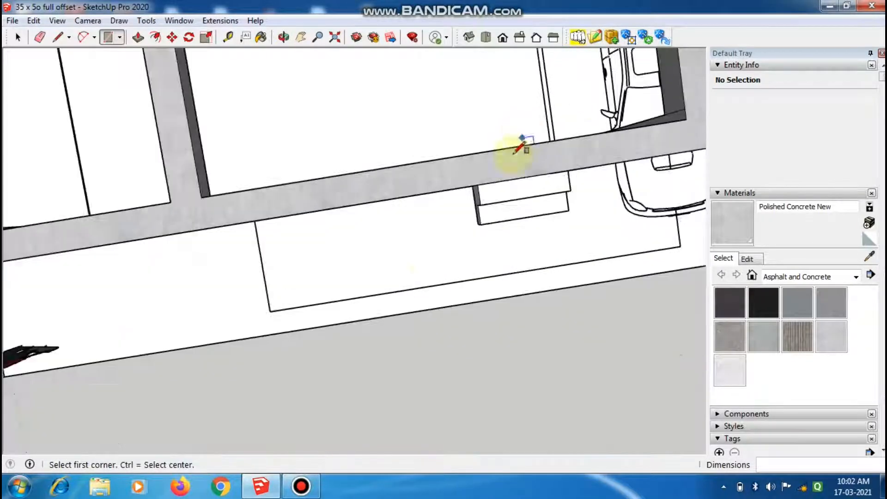
middle_click_drag(426, 255, 428, 67)
key("space")
left_click(426, 100)
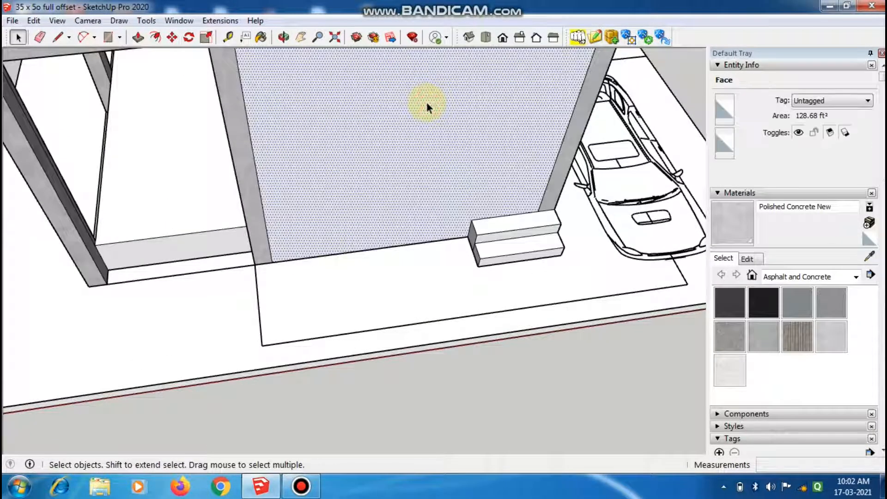
- Draw a wall-base rectangle between the column bases of the narrower front bay next to the window bay
scroll(421, 155, "down", 2)
middle_click_drag(145, 265, 153, 288)
scroll(184, 245, "up", 4)
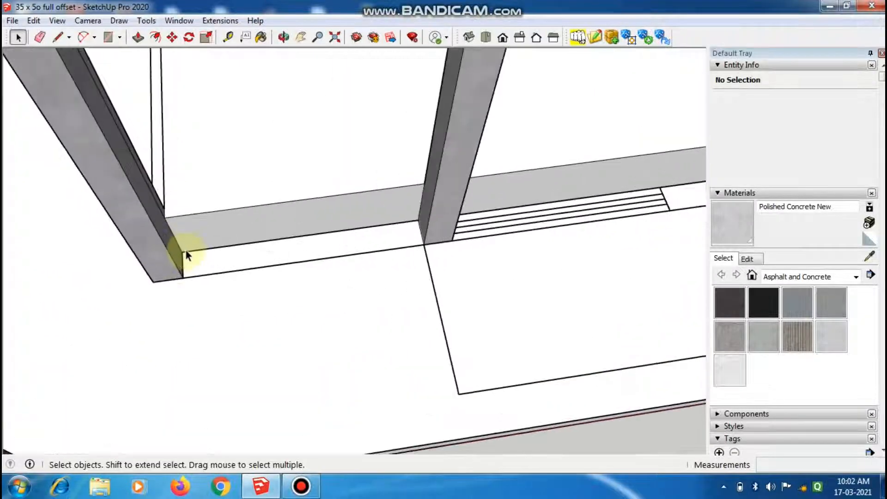
key("r")
left_click(185, 252)
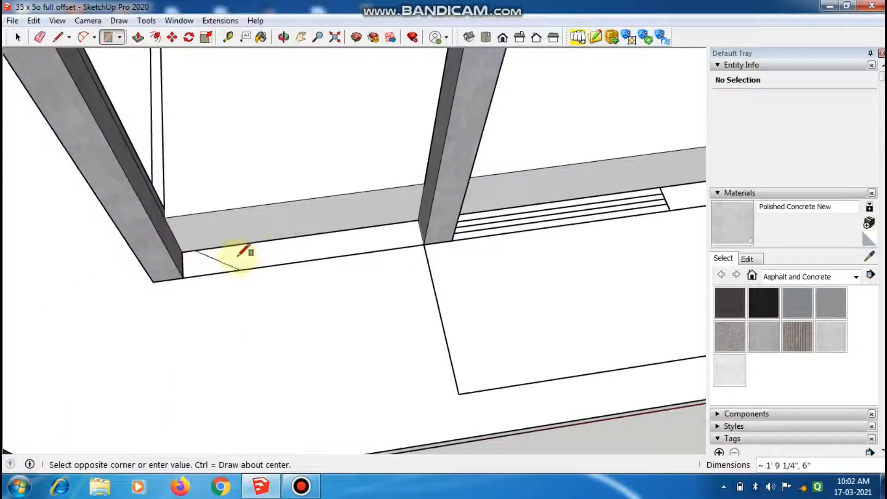
key("Escape")
scroll(187, 250, "up", 3)
left_click(184, 256)
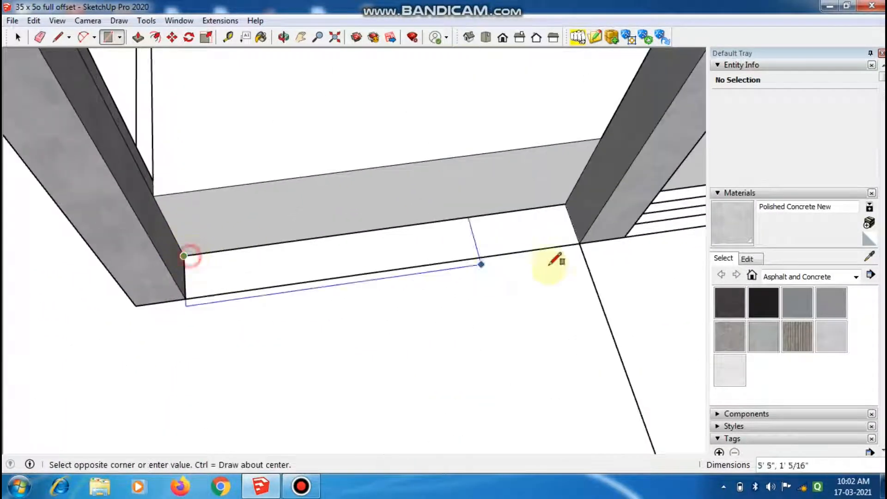
left_click(575, 241)
- Delete the vertical face filling the narrower front bay between its columns
scroll(576, 242, "down", 3)
key("space")
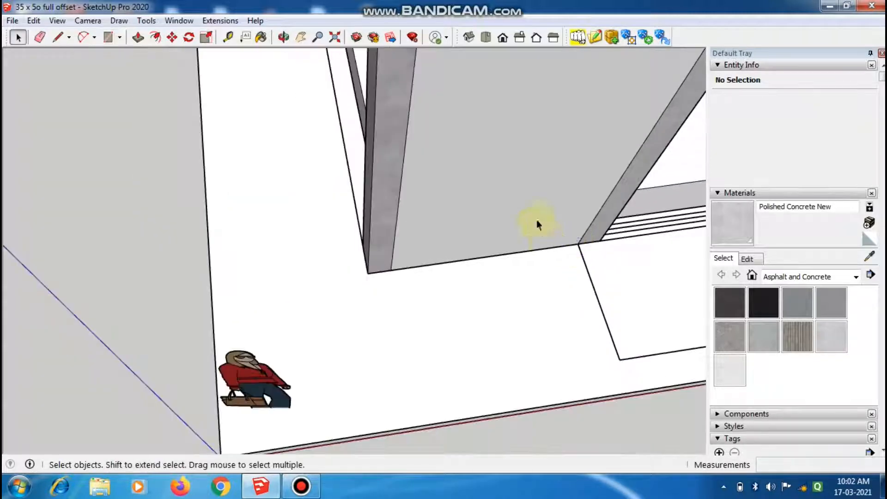
left_click(535, 212)
key("Delete")
- Draw a wall-base rectangle between the column bases of the side wall's bay nearest the standing figure
scroll(535, 212, "down", 2)
middle_click_drag(296, 292, 794, 273)
scroll(286, 272, "down", 3)
middle_click_drag(286, 273, 198, 247)
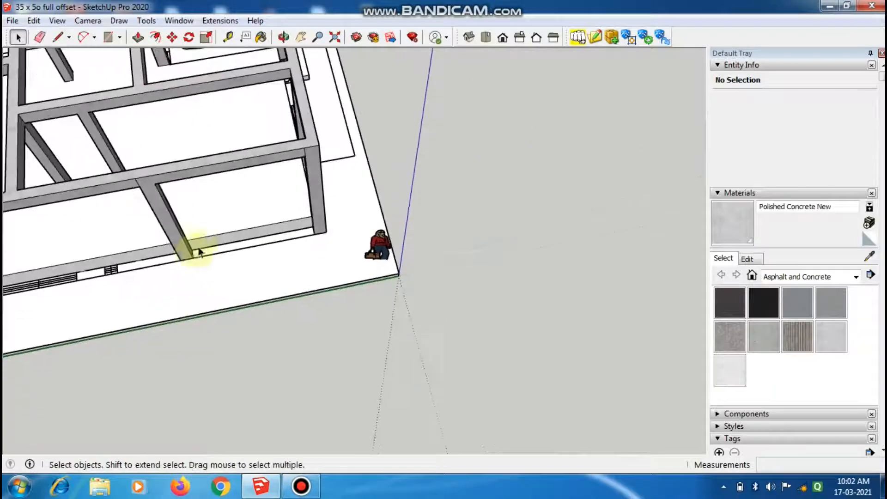
scroll(198, 261, "up", 3)
key("r")
left_click(185, 249)
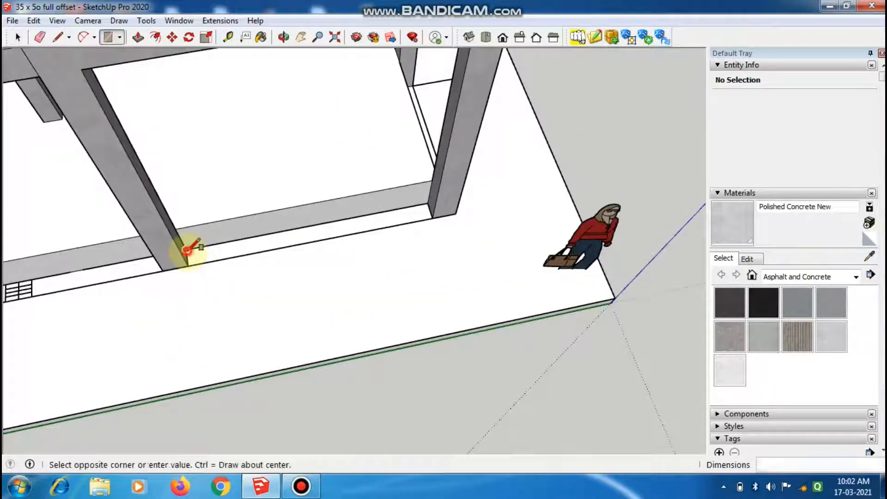
left_click(432, 221)
scroll(697, 195, "down", 4)
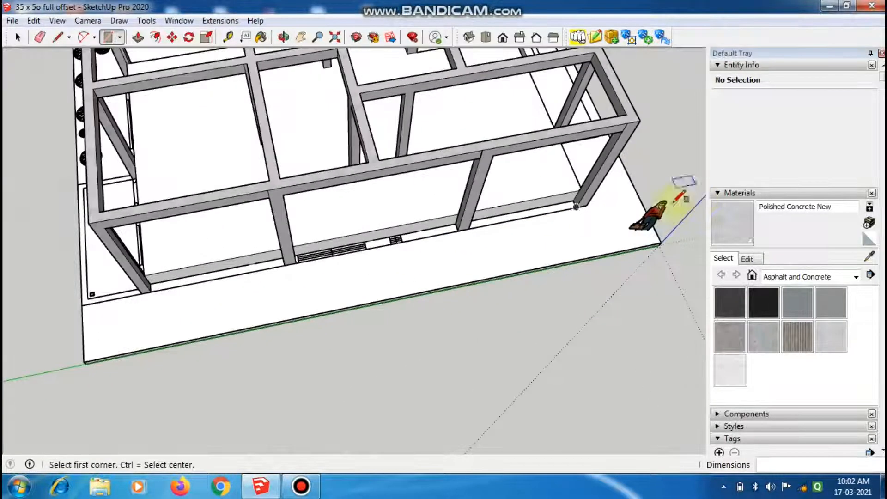
- Draw a wall-base rectangle between the column bases of the long side wall's bay at the rear corner
middle_click_drag(268, 245, 208, 254)
scroll(319, 264, "up", 4)
scroll(511, 246, "down", 5)
middle_click_drag(283, 250, 245, 243)
scroll(340, 227, "up", 4)
left_click(341, 226)
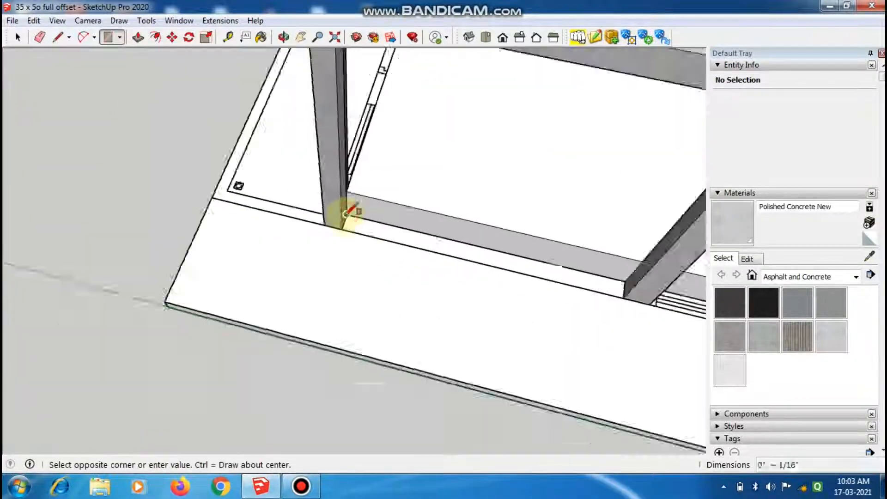
key("space")
left_click(364, 247)
- Draw wall-base rectangles between the column bases along the rear wall, including the window bay facing the trees
middle_click_drag(362, 245, 259, 254)
key("r")
left_click(152, 296)
left_click(620, 257)
middle_click_drag(471, 272, 362, 283)
key("space")
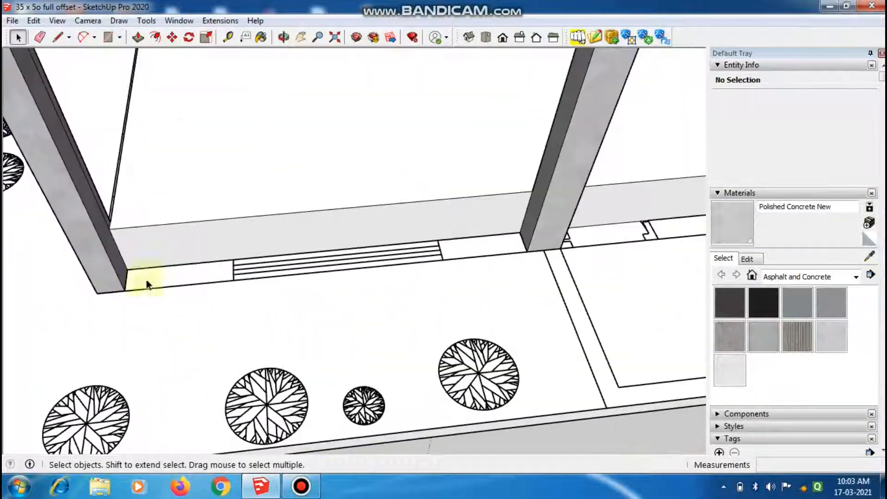
key("r")
left_click(123, 268)
left_click(658, 244)
- Draw a wall-base rectangle about 6' 3" by 9" between the columns of the tree-side bay with the small window
middle_click_drag(462, 258, 296, 250)
scroll(224, 167, "down", 4)
middle_click_drag(139, 194, 258, 208)
scroll(185, 240, "up", 5)
left_click(174, 266)
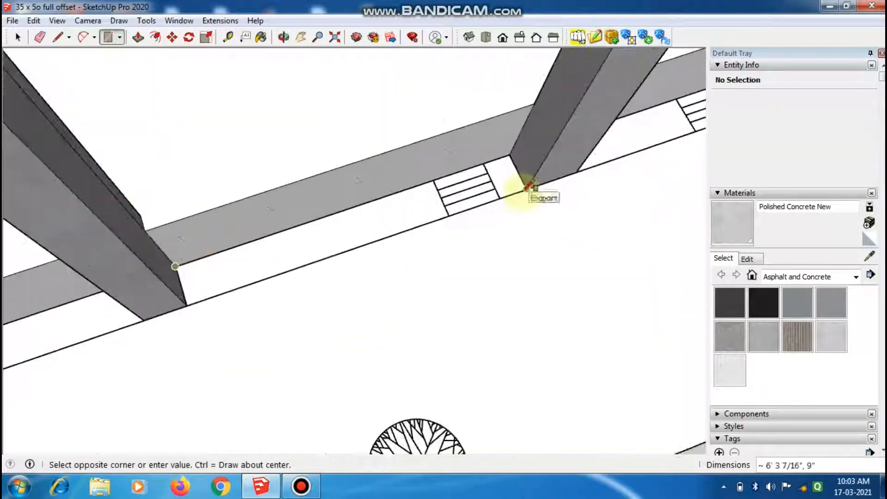
left_click(527, 186)
- Draw a wall-base rectangle between the column bases of the narrow bay behind the parked car
scroll(370, 235, "down", 5)
key("space")
left_click(301, 356)
middle_click_drag(387, 214, 314, 242)
scroll(315, 241, "up", 5)
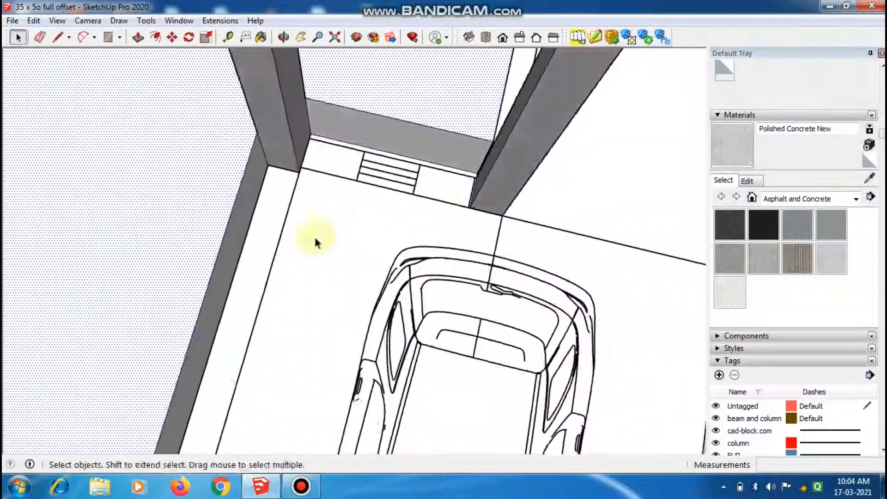
key("r")
scroll(462, 185, "up", 4)
left_click(571, 126)
left_click(557, 225)
- Draw a wall-base rectangle along the side of the parked car, from the inner column to the front corner column
scroll(462, 213, "down", 5)
left_click(257, 170)
middle_click_drag(277, 185, 203, 208)
left_click(219, 263)
middle_click_drag(313, 197, 369, 157)
scroll(259, 232, "down", 5)
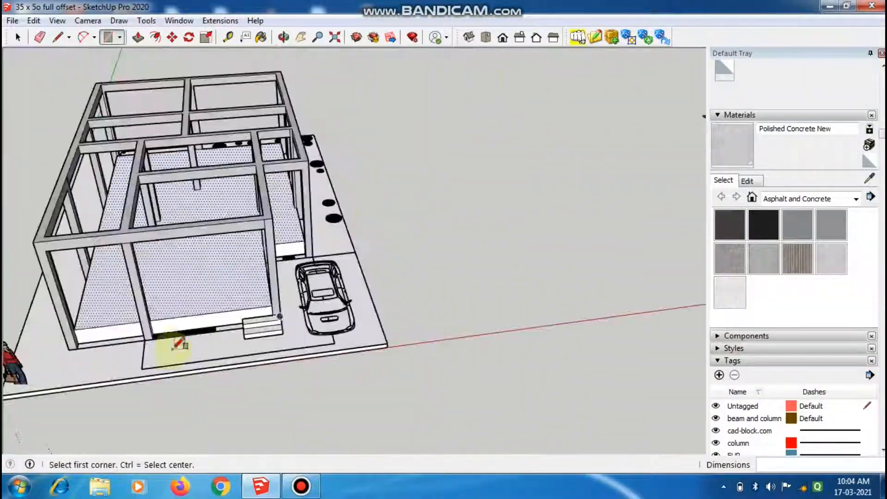
- Measure the height of the front corner column from its base to the underside of the beam
middle_click_drag(178, 346, 124, 384)
key("t")
scroll(130, 377, "up", 6)
left_click(122, 395)
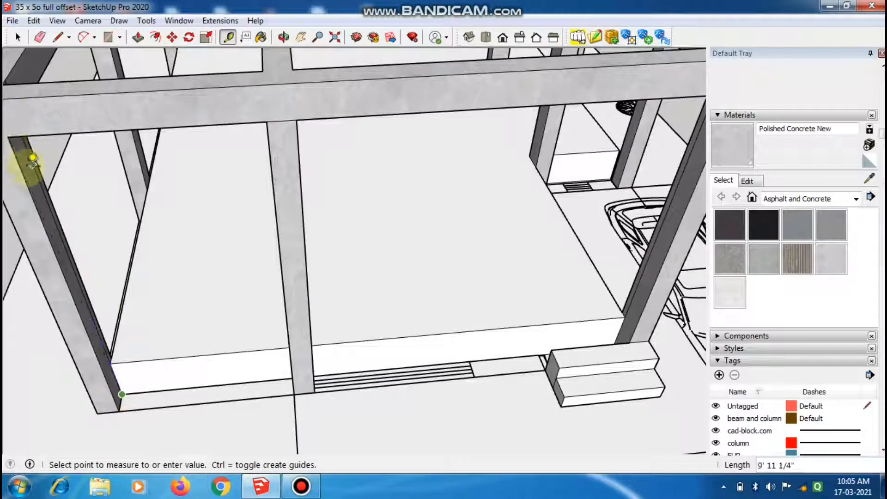
key("Escape")
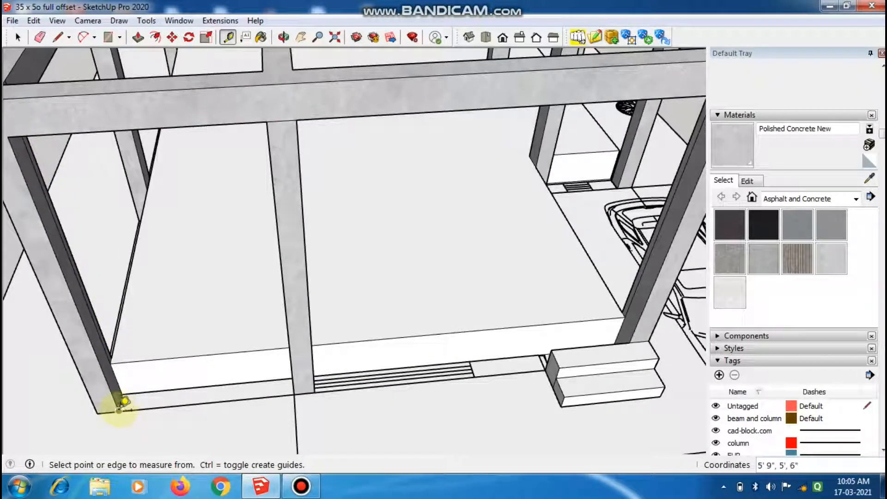
left_click(118, 411)
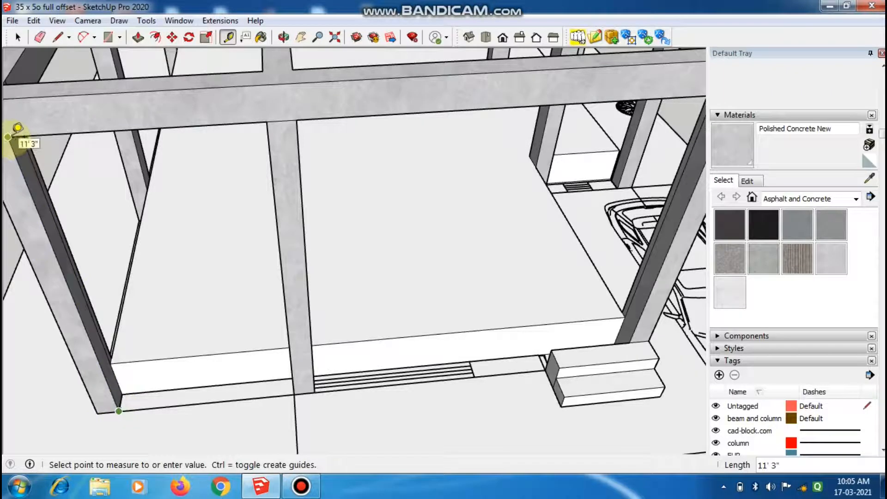
left_click(8, 137)
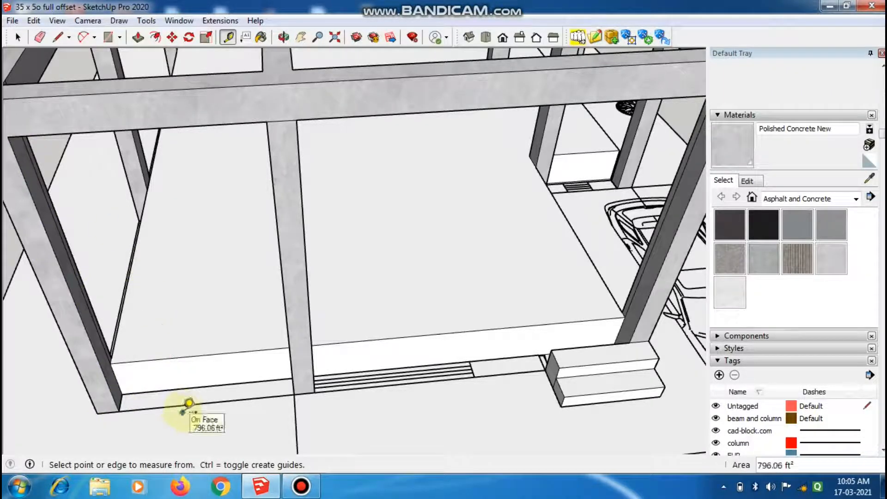
- Extrude the wall base of the narrower front bay up 11' 3"
key("p")
left_click(198, 398)
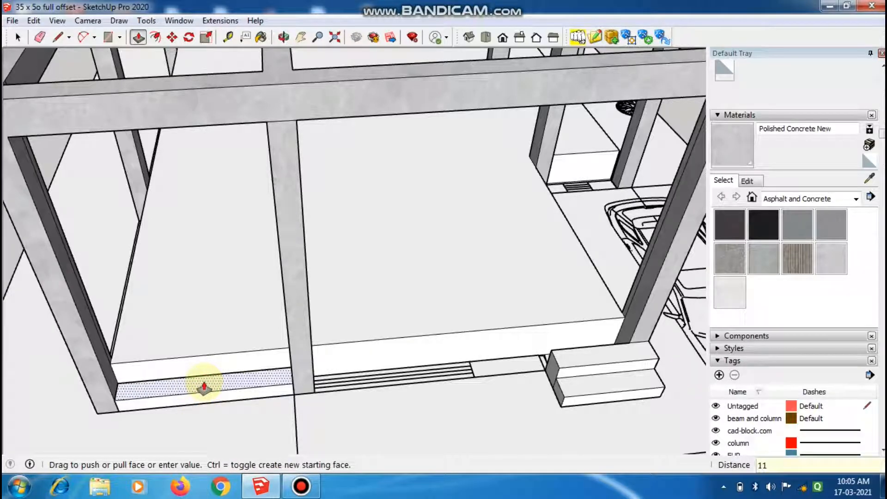
type("11'3\"")
key("Return")
- Repeat the 11' 3" extrusion on the wall bases beside and behind the parked car and along the adjoining side bays
scroll(226, 363, "down", 4)
middle_click_drag(227, 361, 154, 340)
scroll(346, 387, "up", 6)
scroll(354, 387, "down", 4)
scroll(334, 407, "up", 5)
scroll(335, 405, "up", 2)
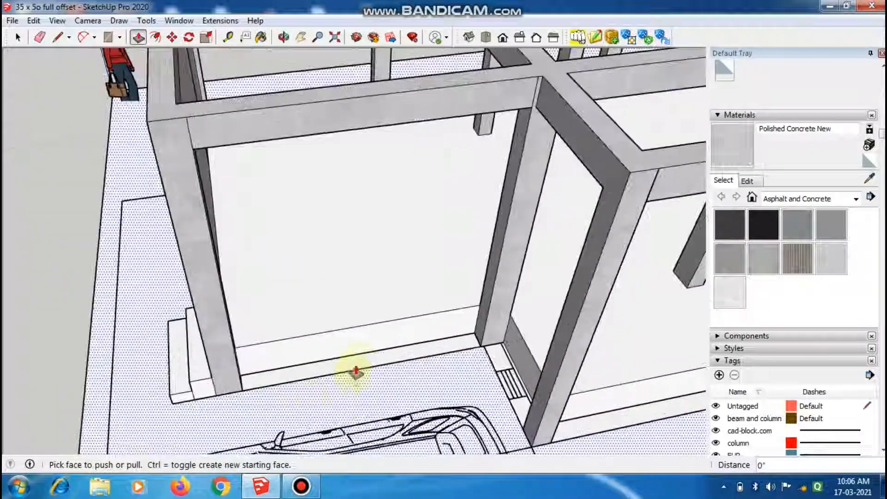
double_click(358, 361)
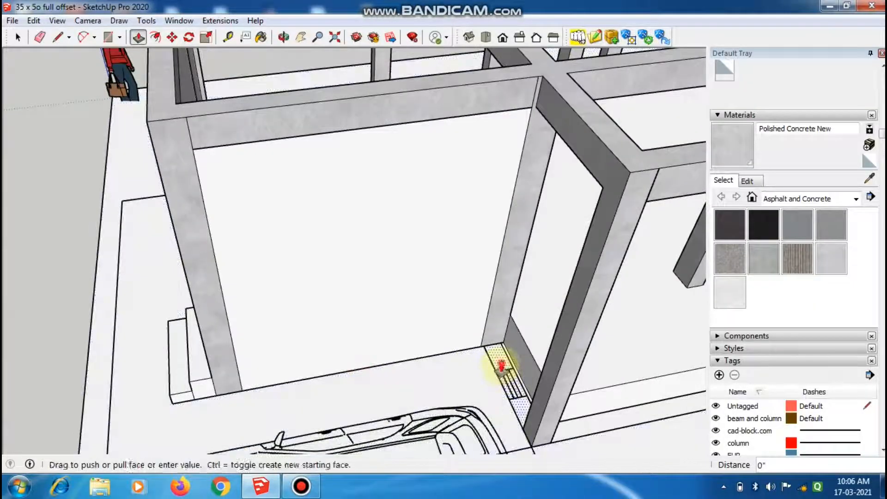
scroll(370, 347, "down", 8)
scroll(463, 338, "up", 5)
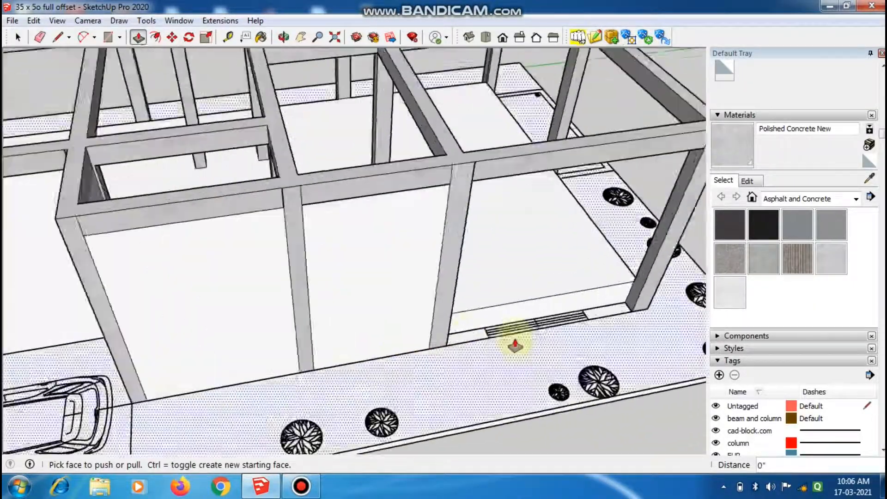
- Raise the remaining exterior wall bases around the house by the same 11' 3"
middle_click_drag(516, 342, 217, 345)
middle_click_drag(393, 351, 458, 361)
scroll(304, 302, "up", 4)
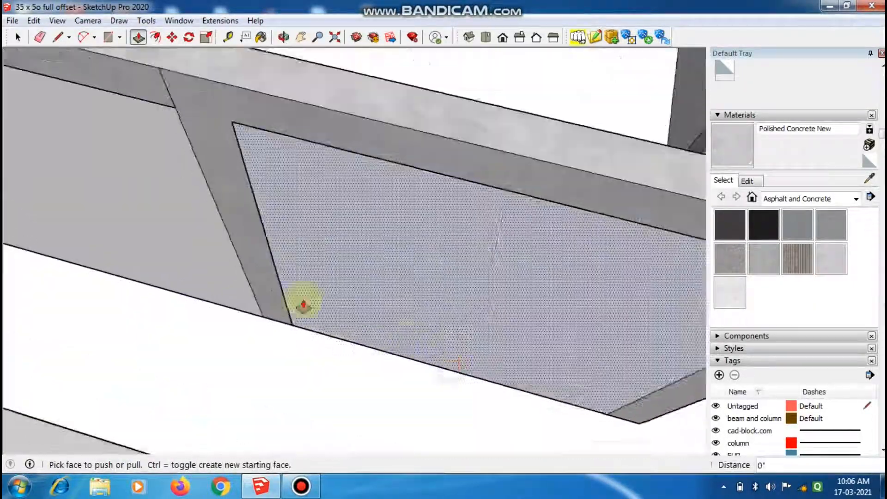
scroll(304, 304, "down", 8)
middle_click_drag(304, 304, 377, 379)
key("space")
scroll(378, 386, "up", 3)
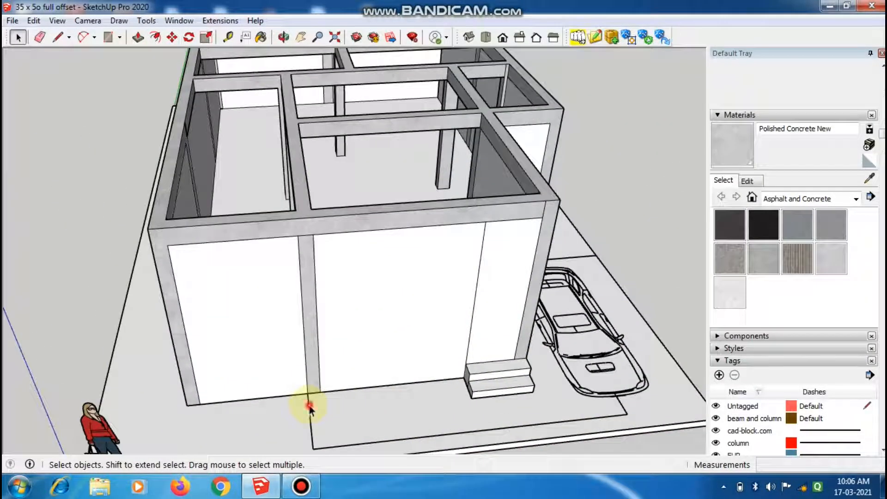
- Move the floor plan linework straight up 21 inches from the column base and deselect it
left_click(309, 406)
middle_click_drag(309, 406, 398, 344)
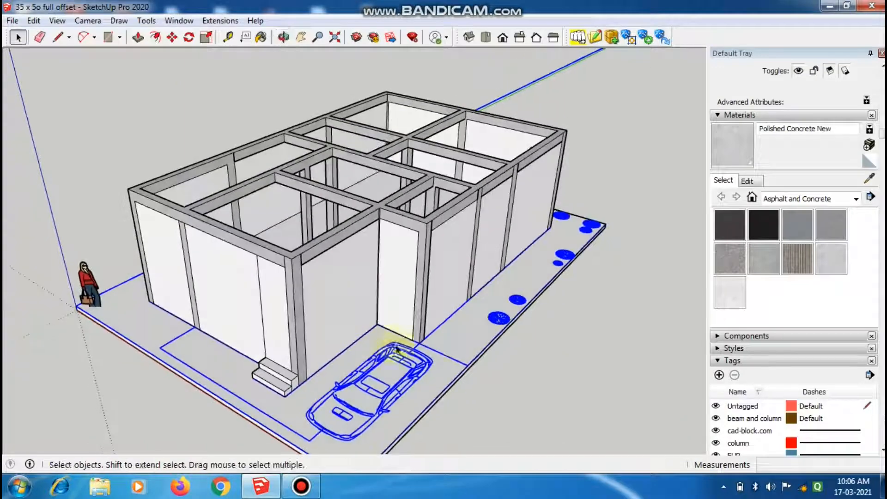
scroll(416, 345, "up", 6)
scroll(408, 347, "up", 2)
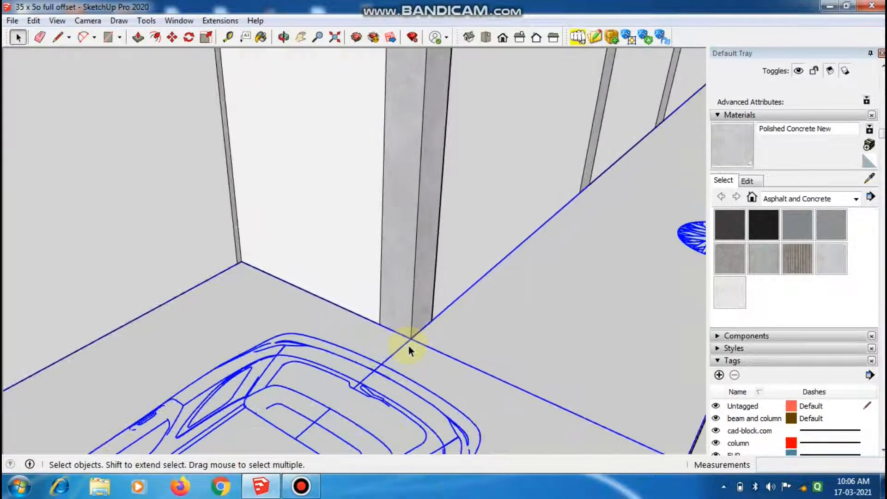
left_click(411, 337)
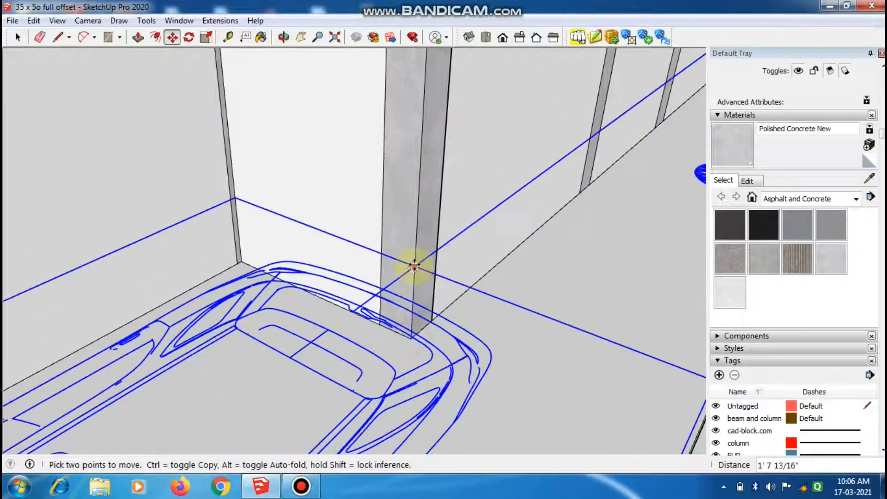
type("21")
key("Return")
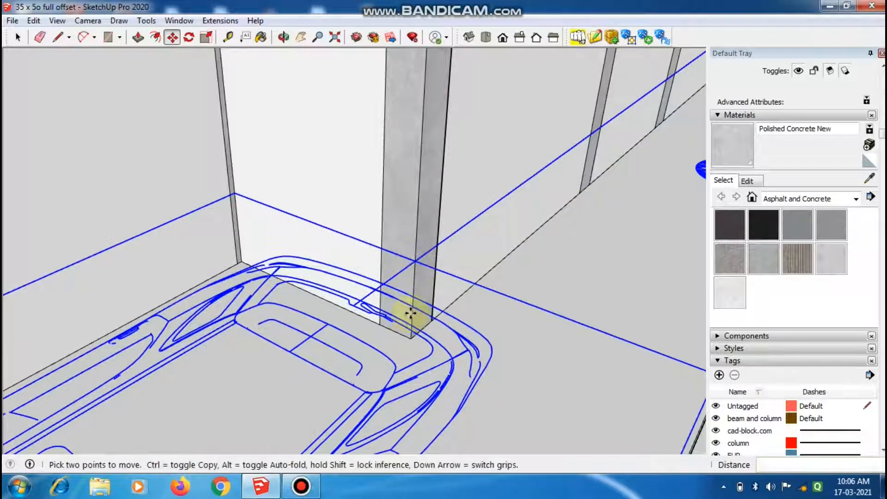
scroll(412, 314, "down", 8)
middle_click_drag(340, 230, 619, 290)
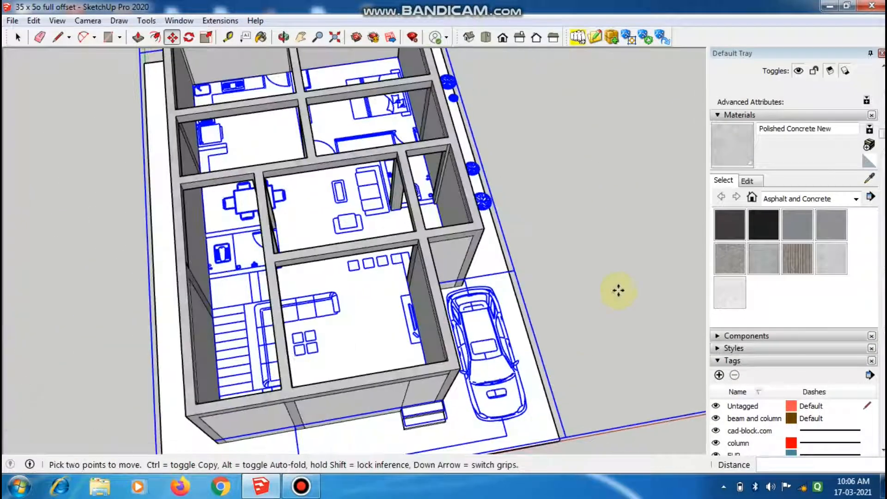
key("space")
left_click(684, 220)
- Examine the raised floor plan from above to locate the interior partitions between the rooms
middle_click_drag(684, 220, 277, 234)
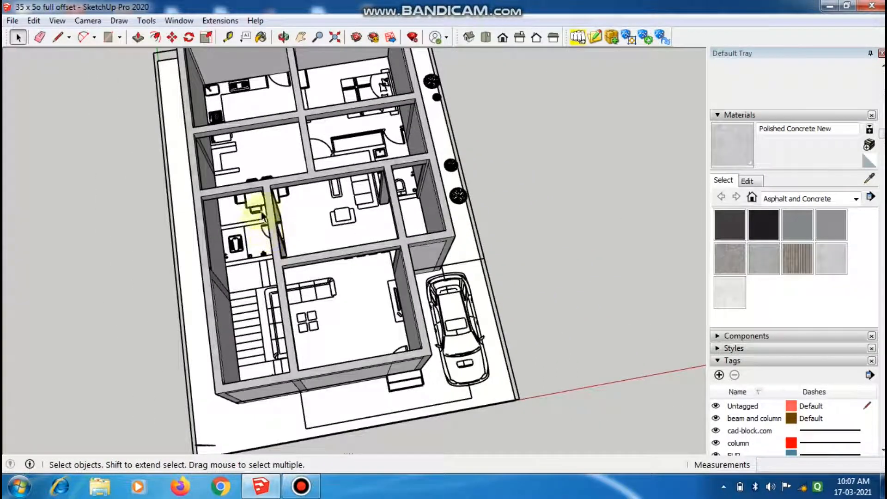
scroll(262, 216, "up", 2)
scroll(263, 211, "up", 1)
scroll(263, 211, "down", 2)
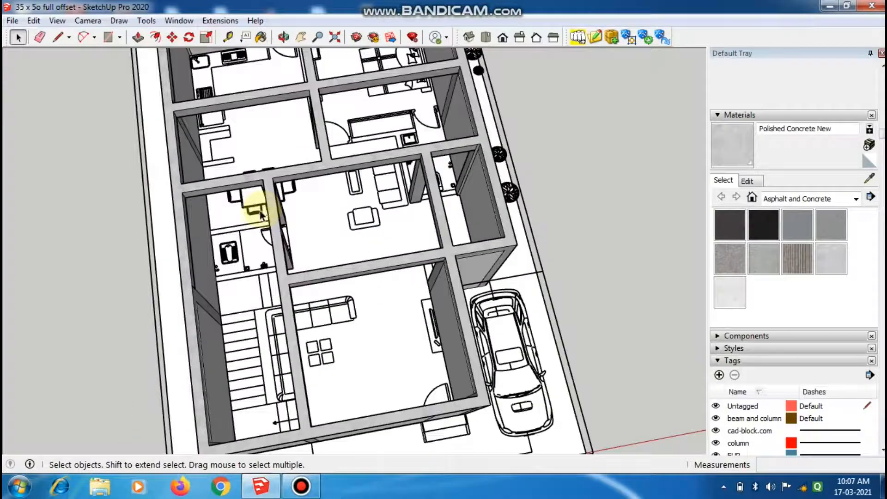
middle_click_drag(257, 215, 222, 243)
scroll(309, 109, "up", 1)
scroll(314, 110, "down", 2)
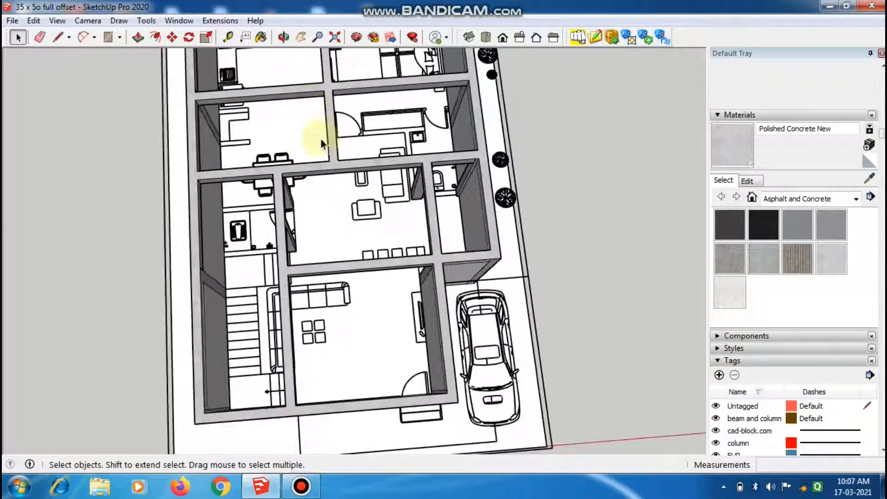
scroll(318, 134, "up", 2)
scroll(323, 146, "up", 1)
scroll(334, 268, "down", 3)
scroll(451, 234, "up", 6)
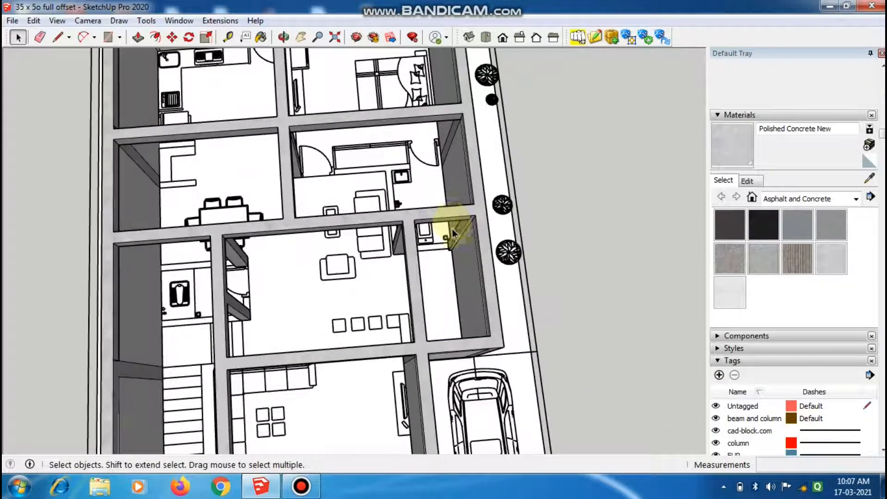
middle_click_drag(358, 260, 353, 262)
scroll(355, 262, "down", 1)
- Draw a partition-base rectangle along the wall lines behind the toilet, spanning between the two columns
scroll(361, 267, "up", 4)
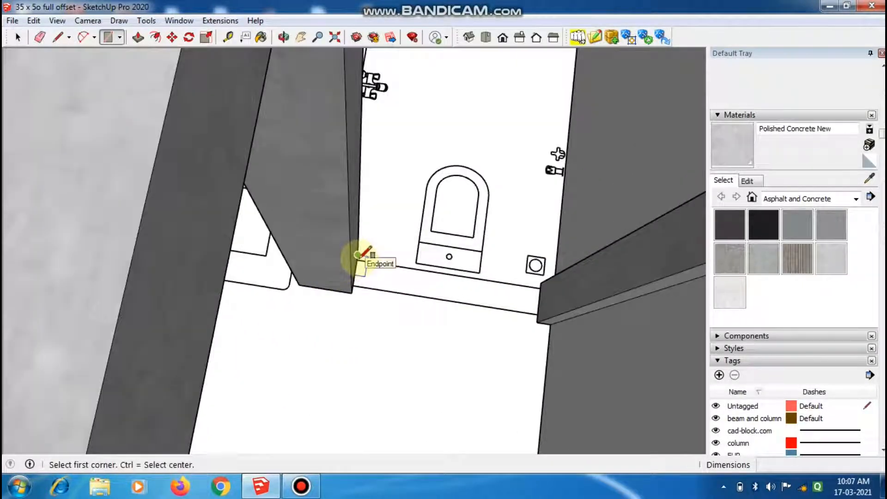
scroll(358, 255, "up", 2)
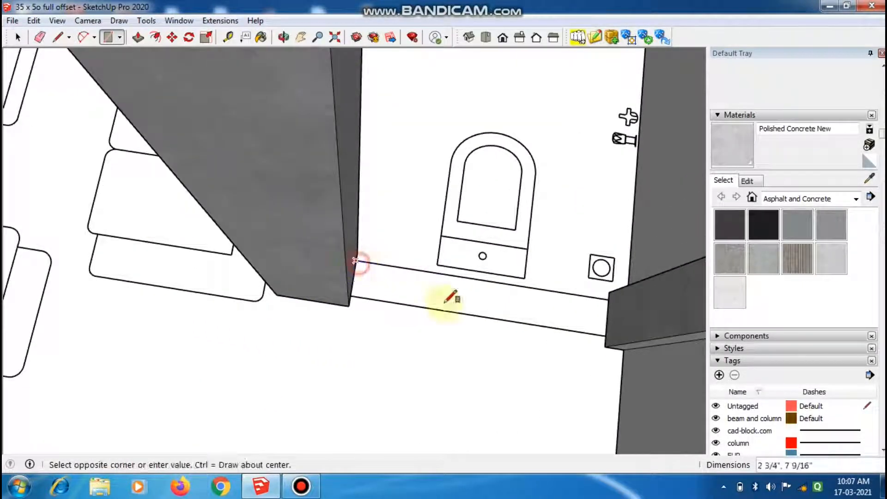
left_click(606, 334)
scroll(476, 204, "down", 8)
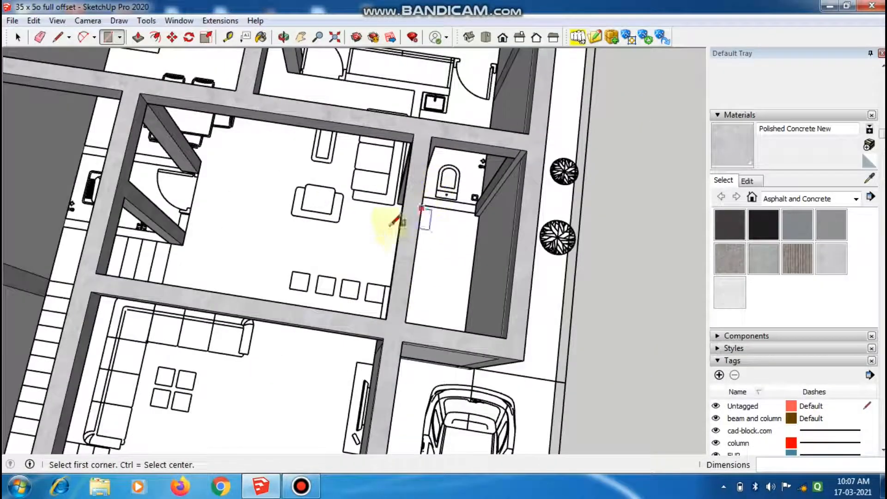
- Draw partition-base rectangles along the bathroom wall lines, one of them about 6' 4" by 6" beside the wash basin
middle_click_drag(392, 225, 434, 282)
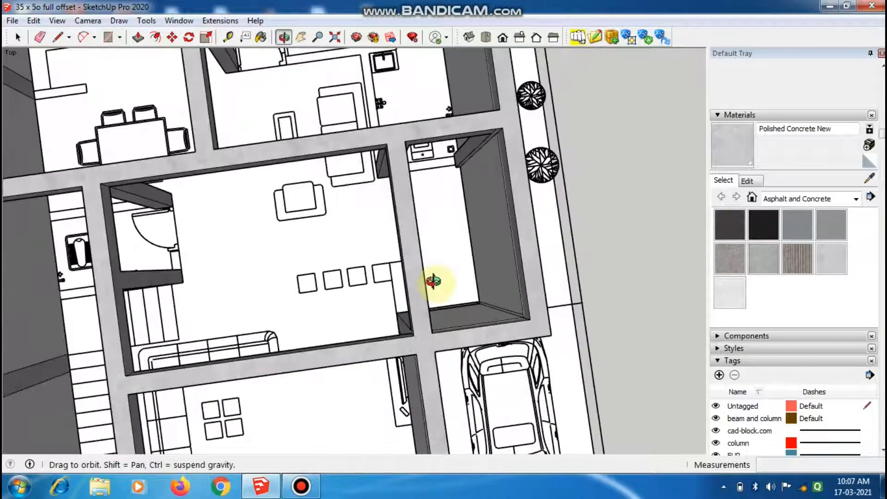
scroll(398, 283, "up", 5)
left_click(392, 231)
scroll(414, 275, "down", 5)
scroll(410, 139, "up", 4)
left_click(409, 113)
scroll(428, 241, "up", 3)
left_click(144, 170)
scroll(483, 150, "up", 7)
left_click(483, 150)
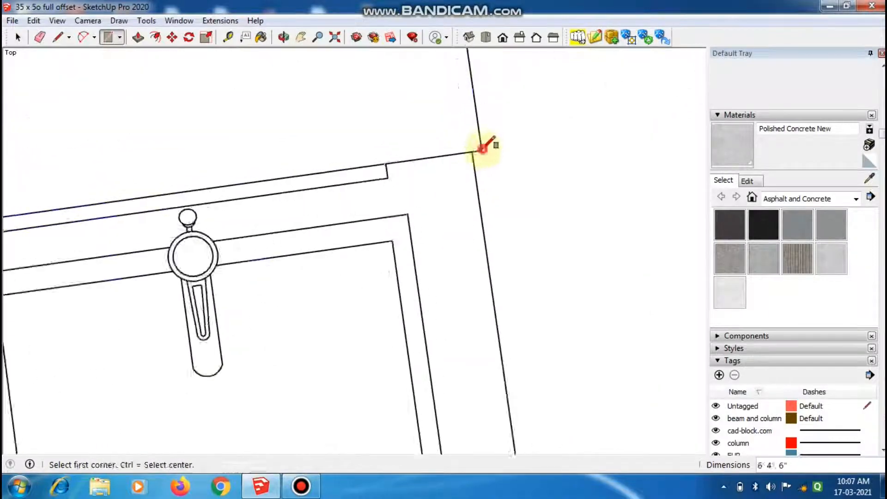
- Draw a 3' by 6" partition-base rectangle on the short wall stub projecting between the kitchen and dining area
scroll(483, 151, "down", 10)
key("e")
key("r")
left_click(220, 115)
key("space")
key("r")
scroll(121, 175, "up", 5)
left_click(121, 175)
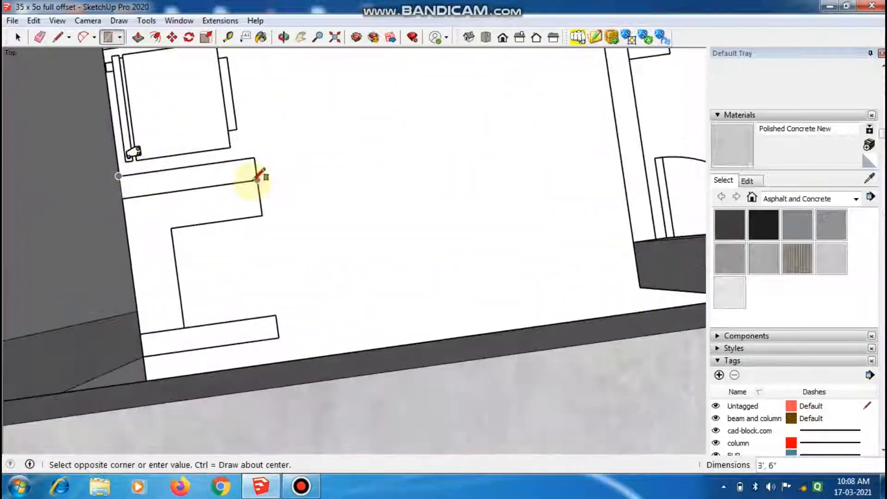
left_click(261, 214)
- Draw the remaining partition-base rectangles along the wall lines of the dining area and the squat-toilet room
scroll(333, 301, "down", 3)
left_click(276, 282)
left_click(533, 271)
scroll(412, 212, "down", 4)
middle_click_drag(412, 212, 456, 277)
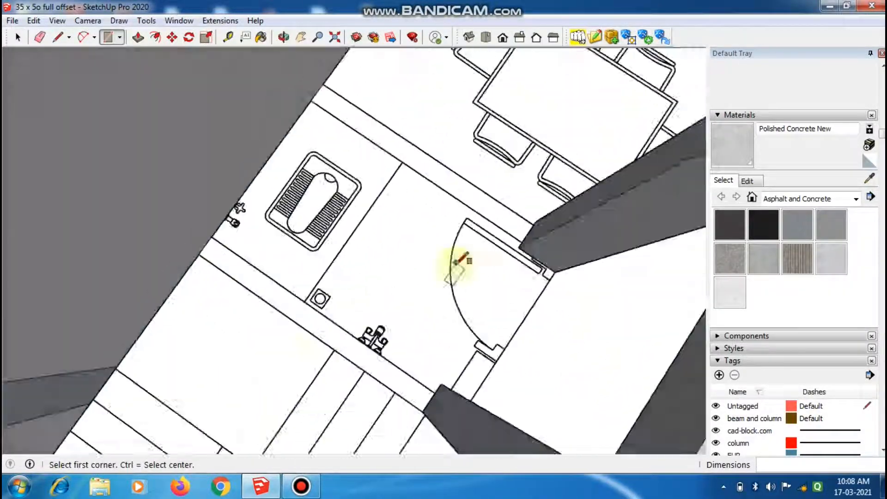
scroll(248, 267, "up", 8)
scroll(247, 267, "down", 10)
middle_click_drag(379, 319, 396, 395)
scroll(470, 297, "down", 5)
- Extrude the partition base behind the toilet up 9' 6" to the underside of the beam
key("p")
scroll(462, 231, "up", 10)
left_click(457, 157)
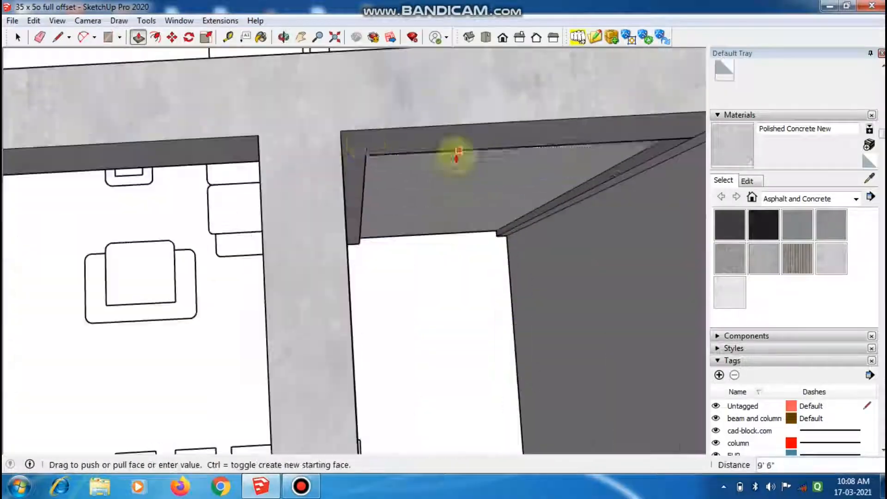
left_click(457, 139)
- Raise the squat-toilet room's partition bases and the other interior wall bases to the same height
middle_click_drag(416, 194, 416, 152)
scroll(301, 187, "up", 5)
scroll(301, 187, "down", 5)
scroll(311, 301, "up", 5)
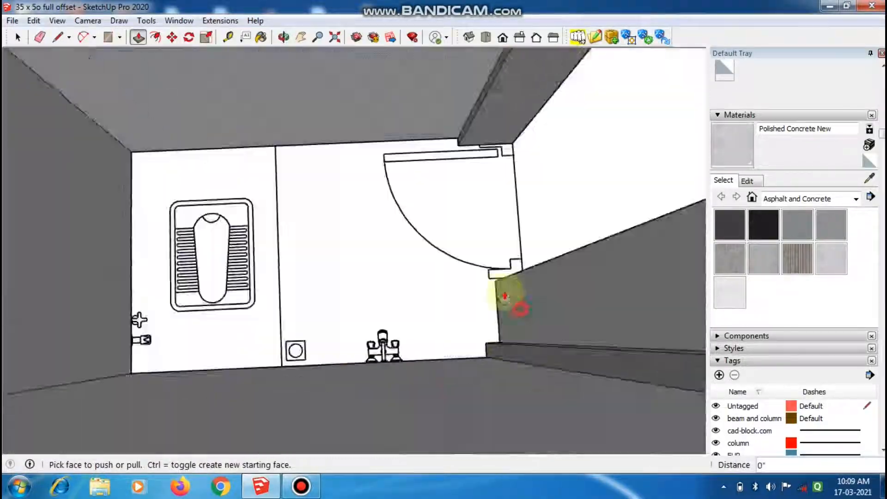
scroll(511, 297, "down", 10)
middle_click_drag(512, 297, 297, 145)
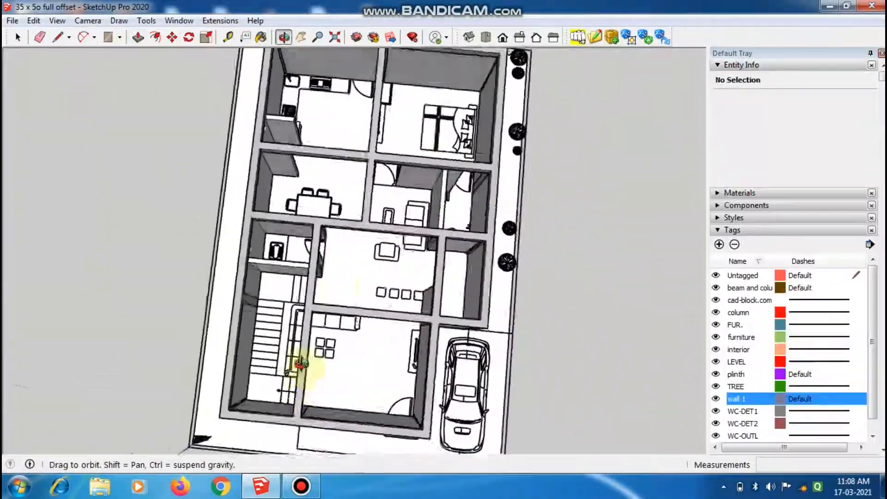
key("space")
scroll(367, 252, "down", 4)
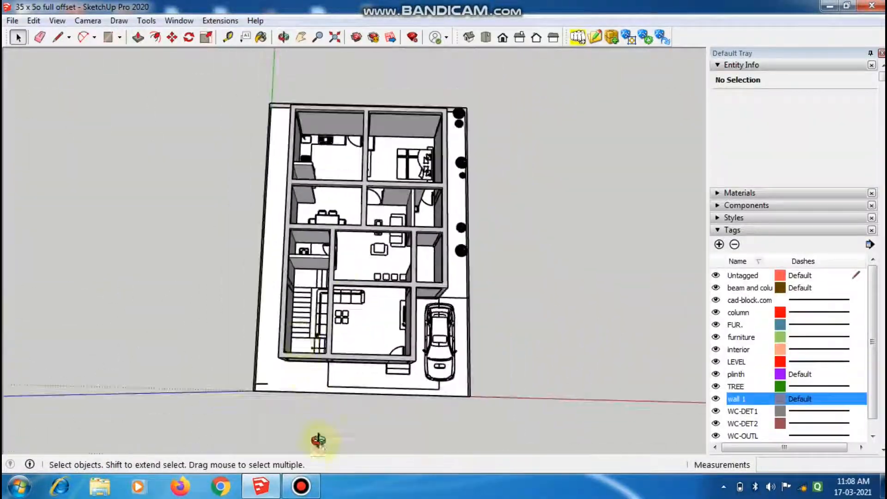
- Draw a 10" by 3' rectangle over the first tread at the start of the staircase plan
scroll(304, 357, "up", 6)
scroll(304, 357, "up", 8)
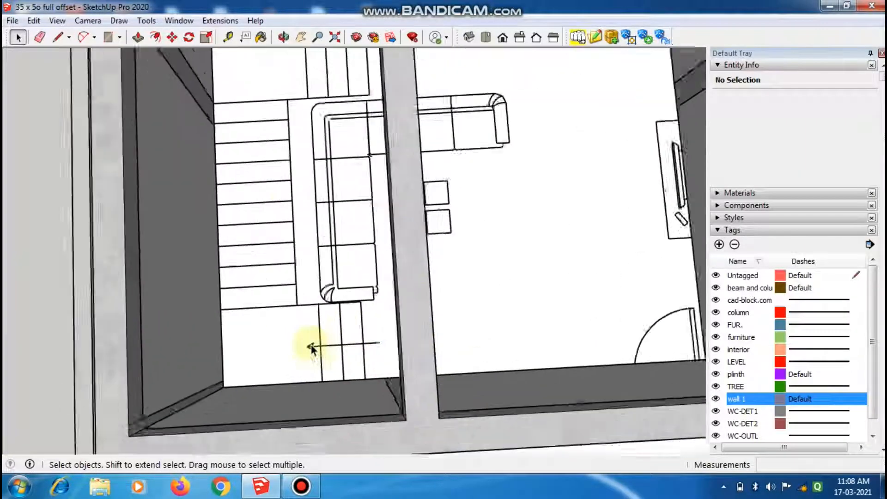
key("r")
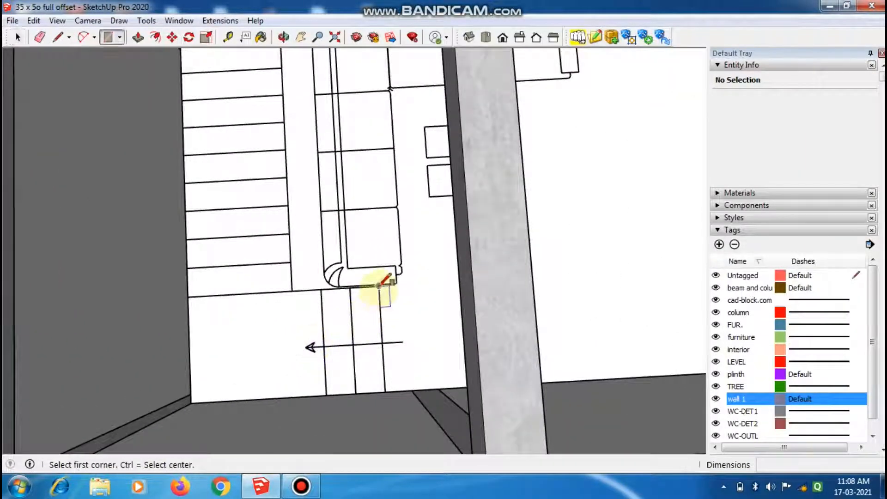
scroll(379, 291, "up", 3)
left_click(379, 285)
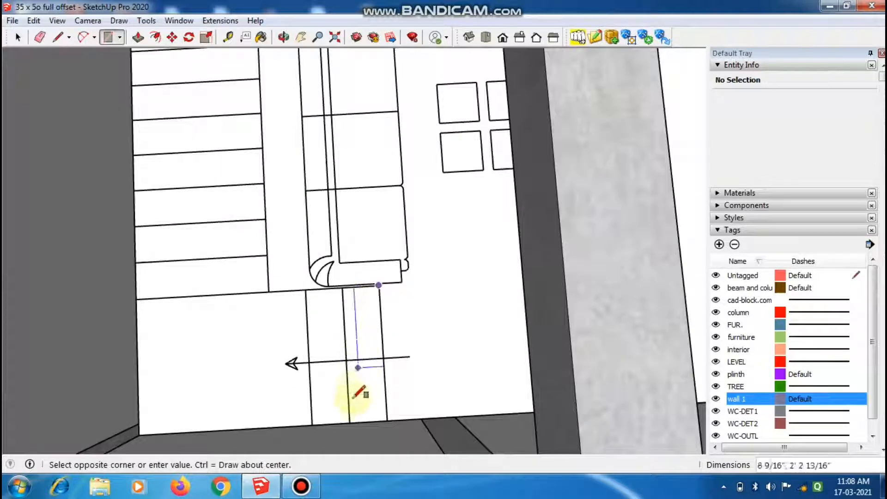
left_click(349, 422)
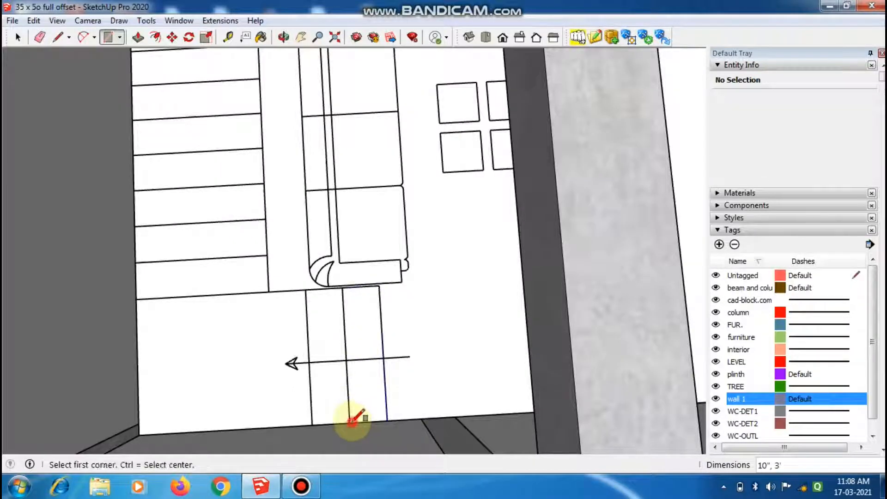
- Paint the first tread's rectangle with Blacktop New from the Asphalt and Concrete materials
scroll(406, 238, "down", 3)
middle_click_drag(406, 237, 394, 283)
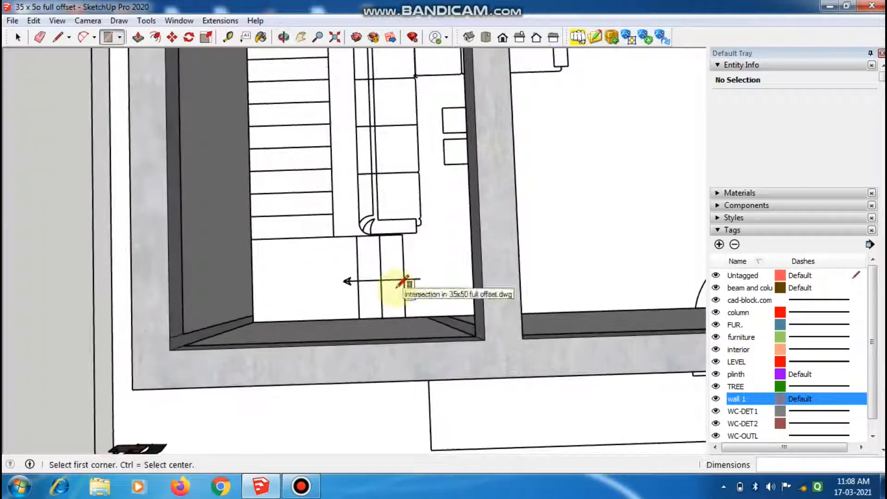
scroll(393, 250, "up", 5)
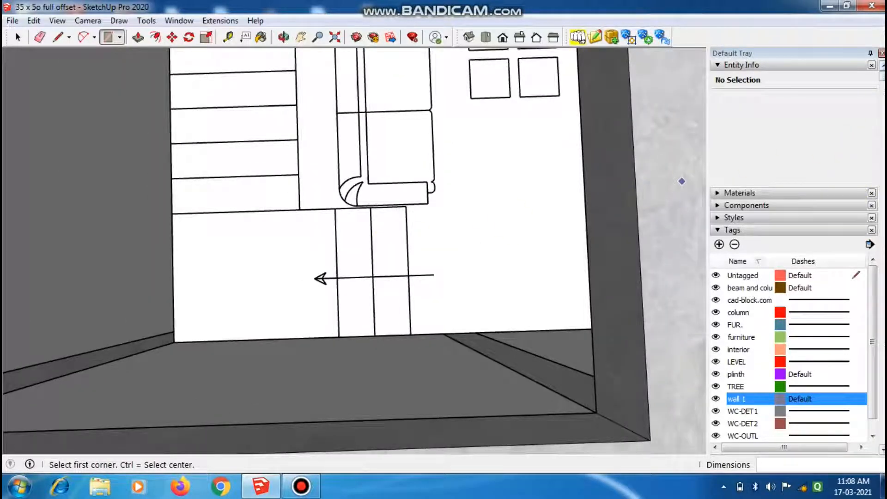
left_click(751, 65)
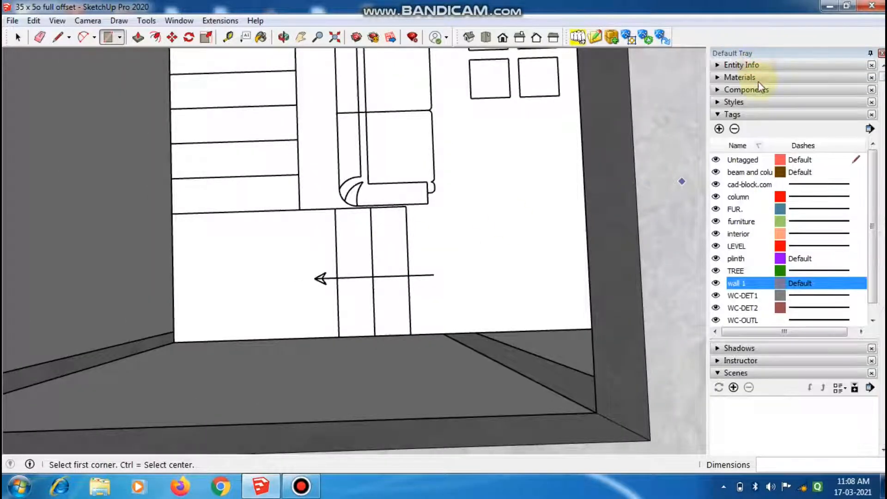
left_click(759, 78)
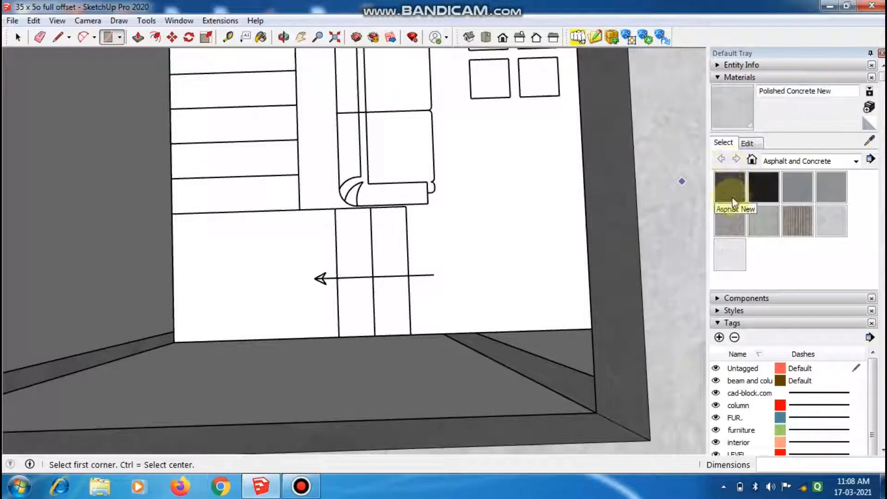
left_click(764, 187)
scroll(397, 296, "up", 3)
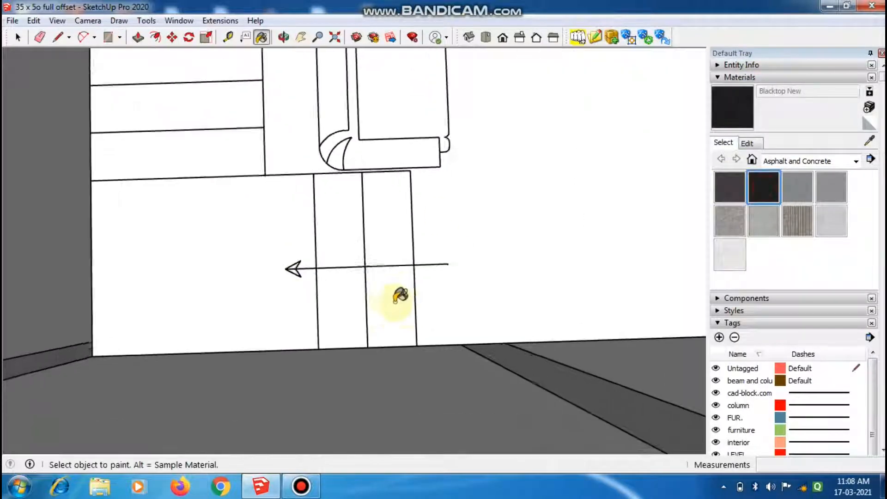
left_click(396, 296)
- Extrude the painted tread face up 7" to form the first stair step
middle_click_drag(391, 257, 324, 234)
key("p")
scroll(326, 232, "up", 2)
left_click(346, 245)
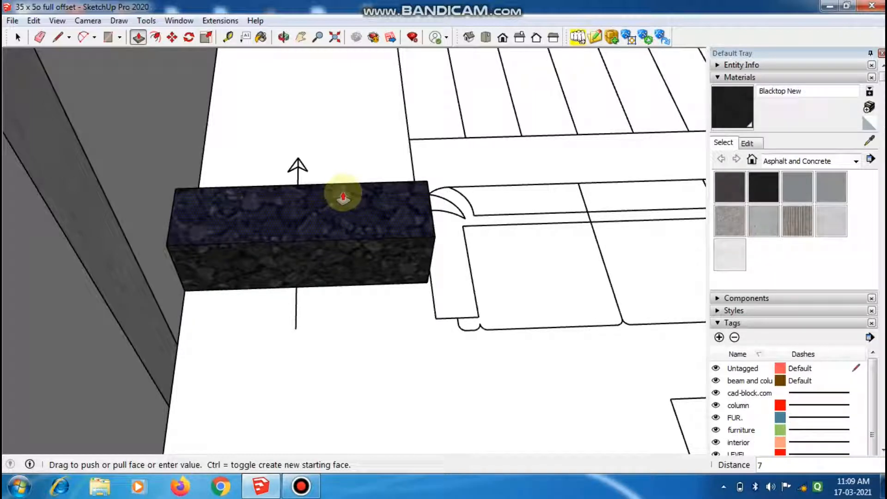
left_click(358, 226)
- Select everything that shares the first stair step's material
middle_click_drag(381, 253, 161, 202)
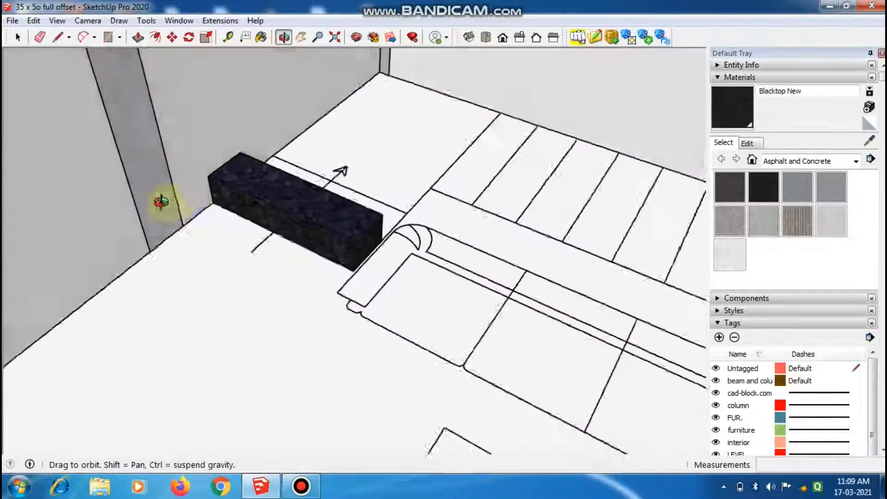
scroll(349, 209, "up", 5)
key("space")
left_click(324, 237)
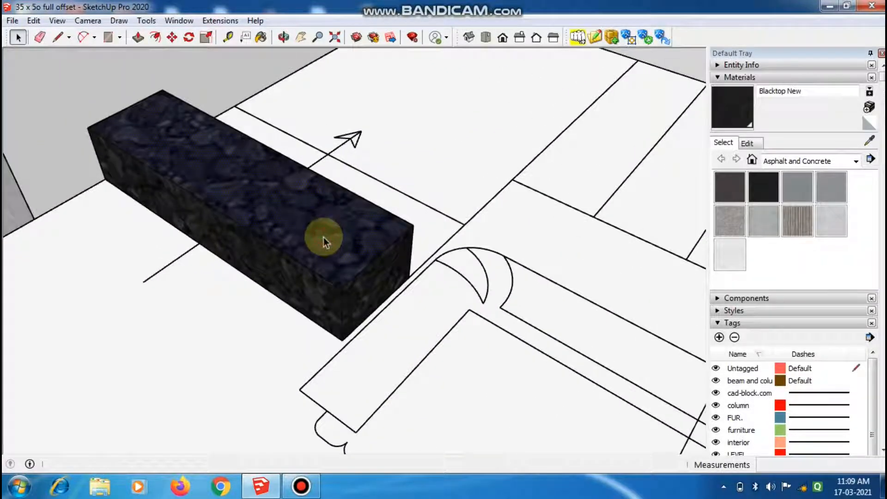
middle_click_drag(297, 282, 287, 228)
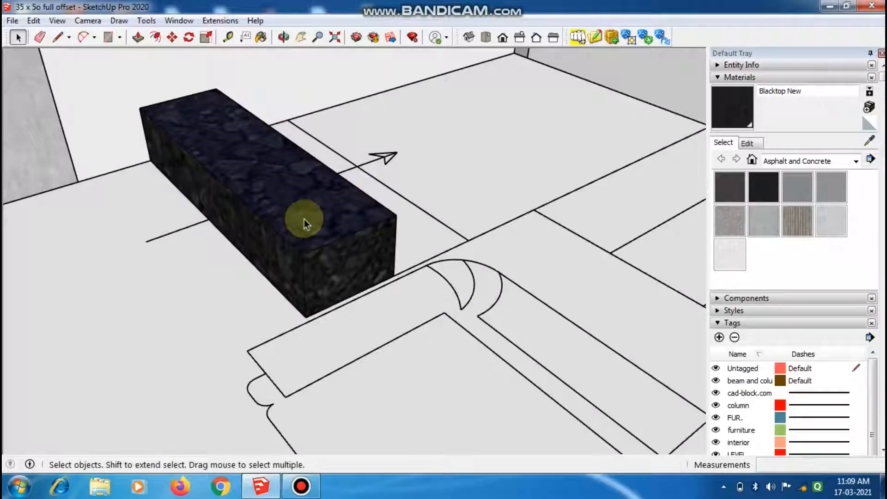
right_click(304, 219)
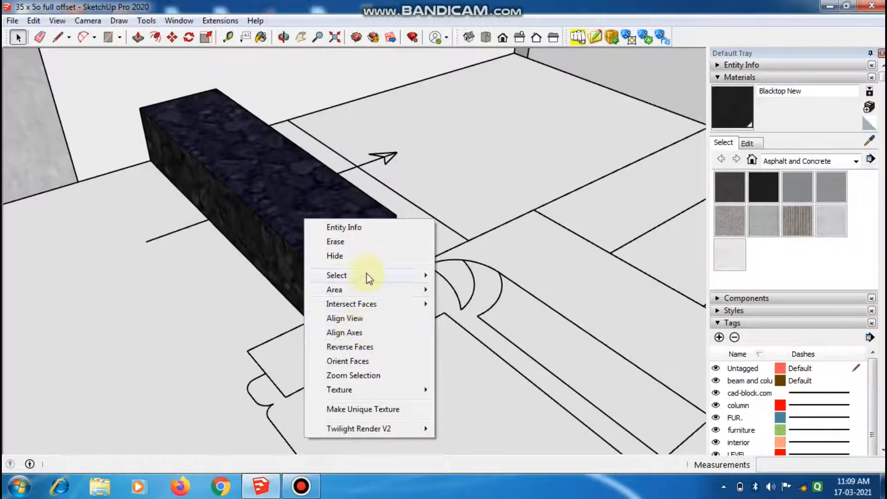
mouse_move(369, 278)
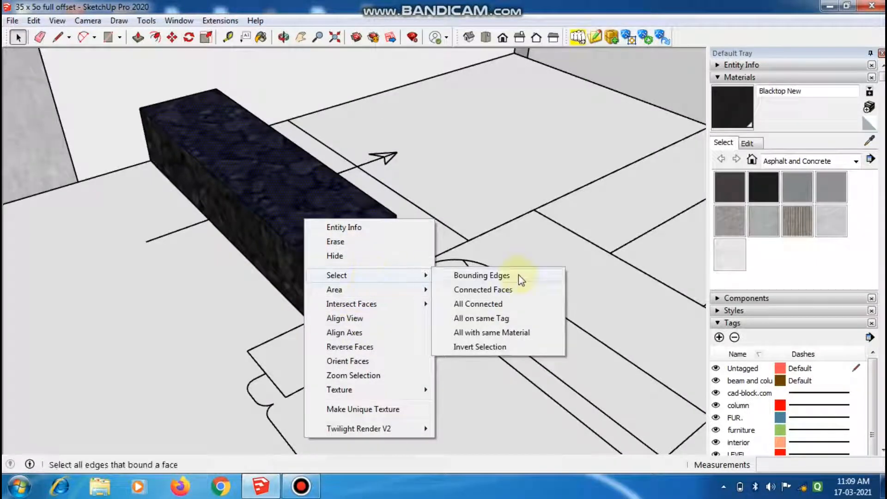
left_click(515, 333)
middle_click_drag(382, 284, 340, 222)
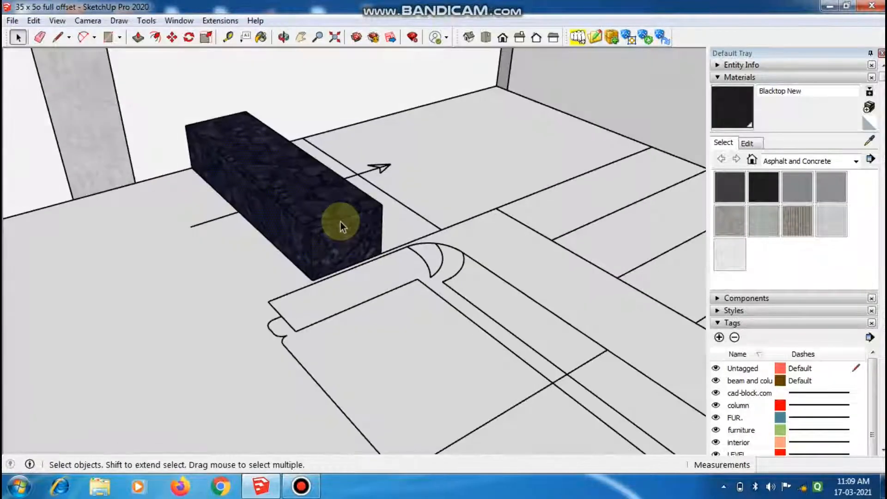
- Copy the step block twice, placing each copy one tread back and one riser up from the previous one
key("m")
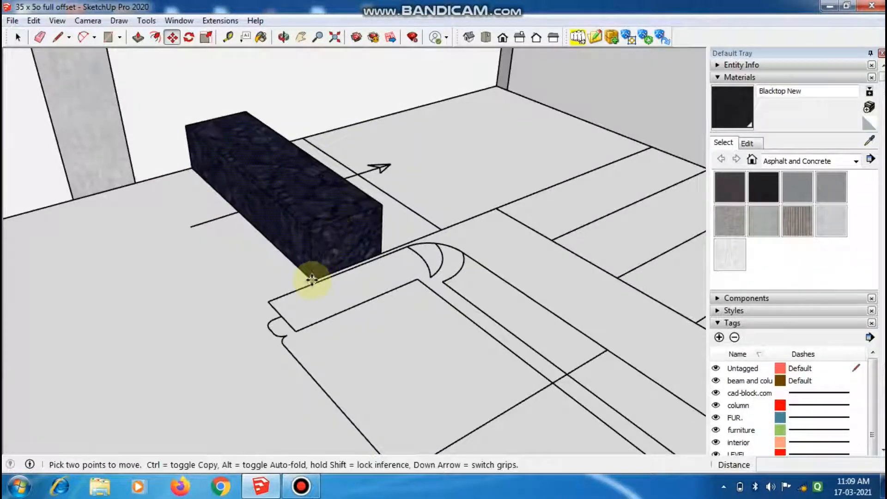
left_click(312, 281)
key("ctrl")
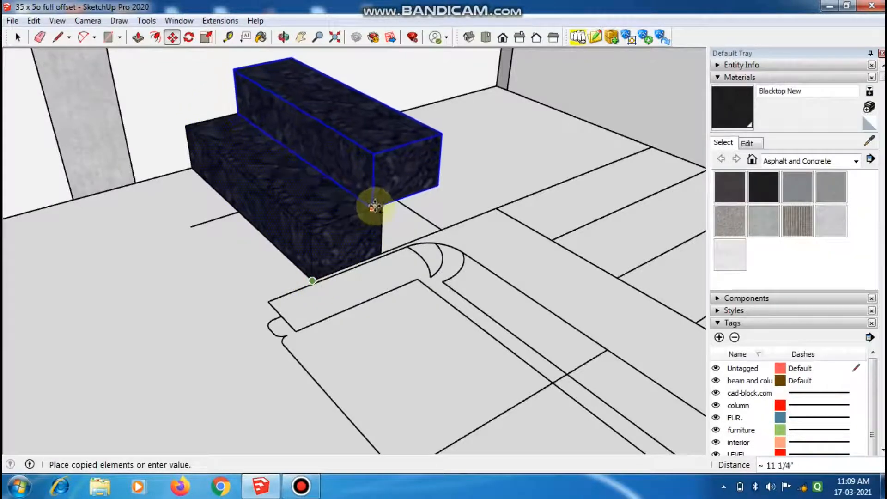
left_click(377, 205)
scroll(377, 208, "down", 2)
middle_click_drag(376, 208, 177, 319)
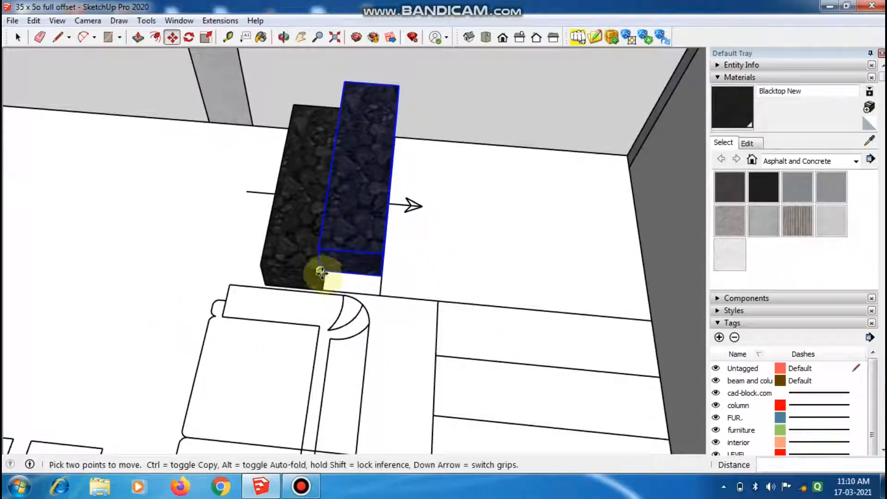
left_click(320, 271)
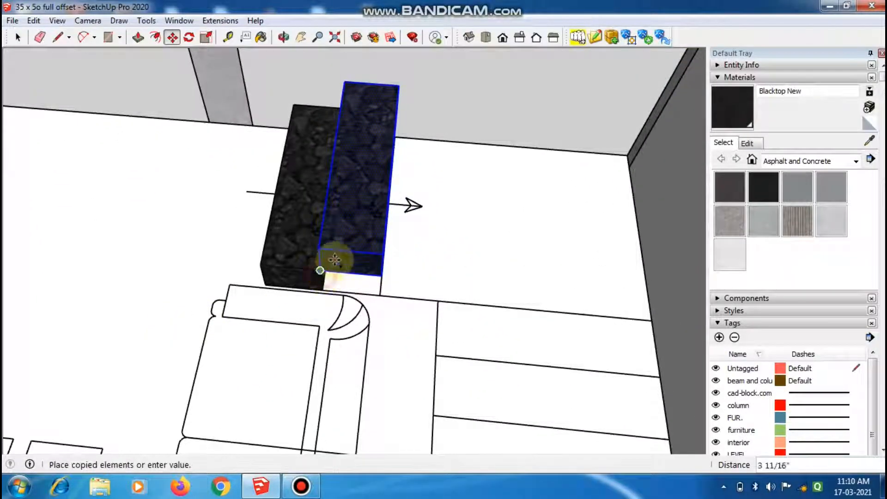
left_click(381, 252)
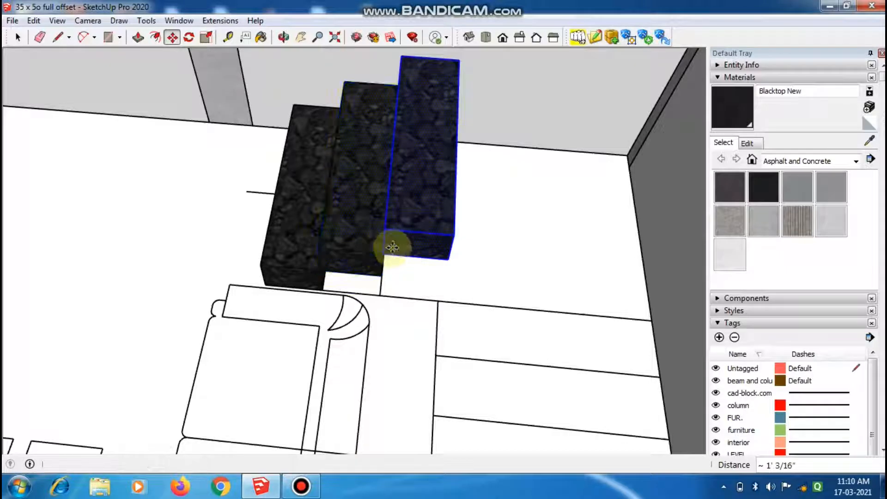
- Push the third step's rear face across the stair corner to form the landing
middle_click_drag(477, 220, 394, 178)
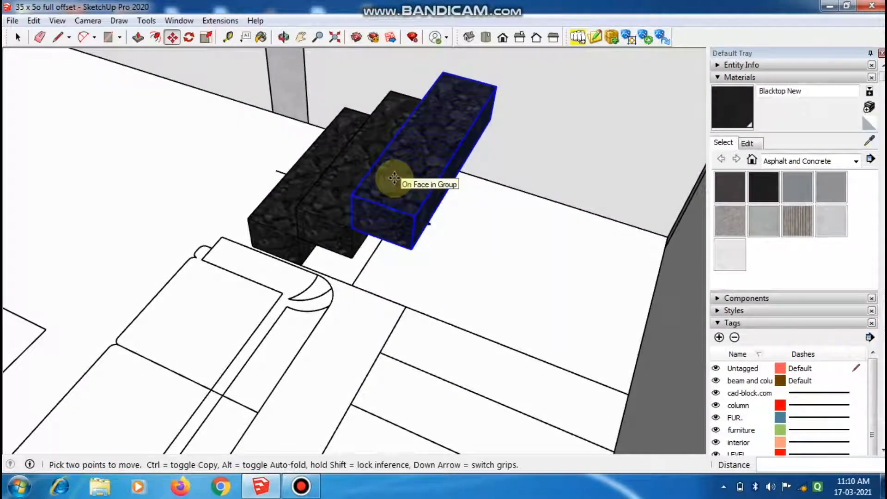
key("p")
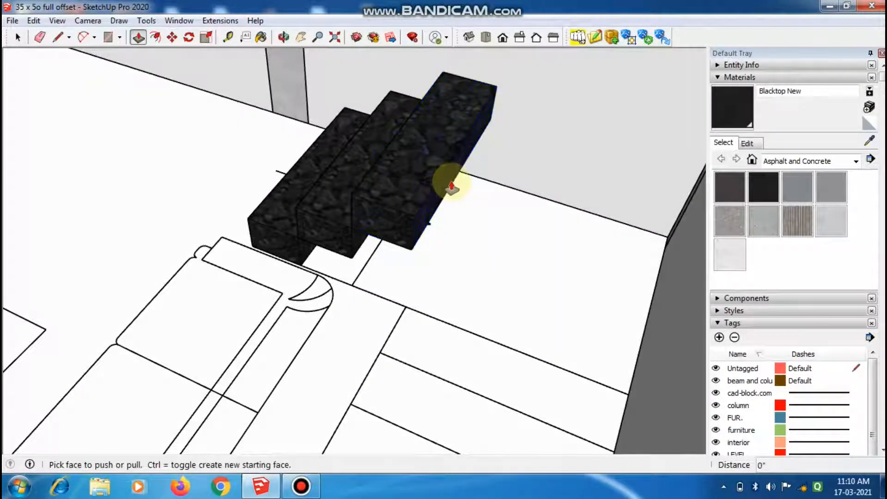
left_click_drag(445, 188, 602, 378)
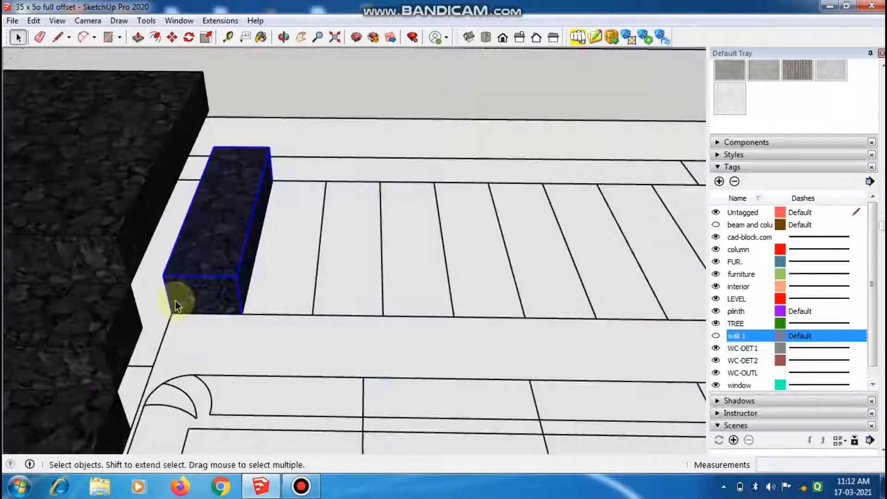
- Move the second flight's step block up from the floor onto the top edge of the landing
key("m")
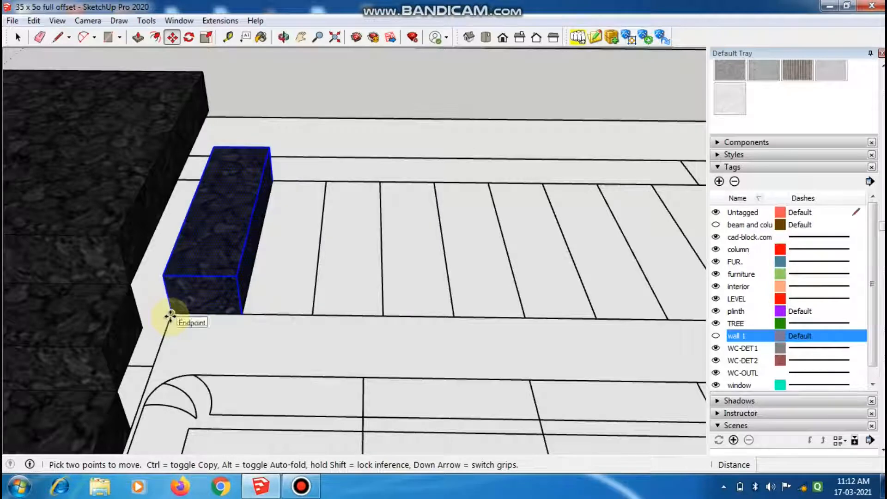
left_click(170, 316)
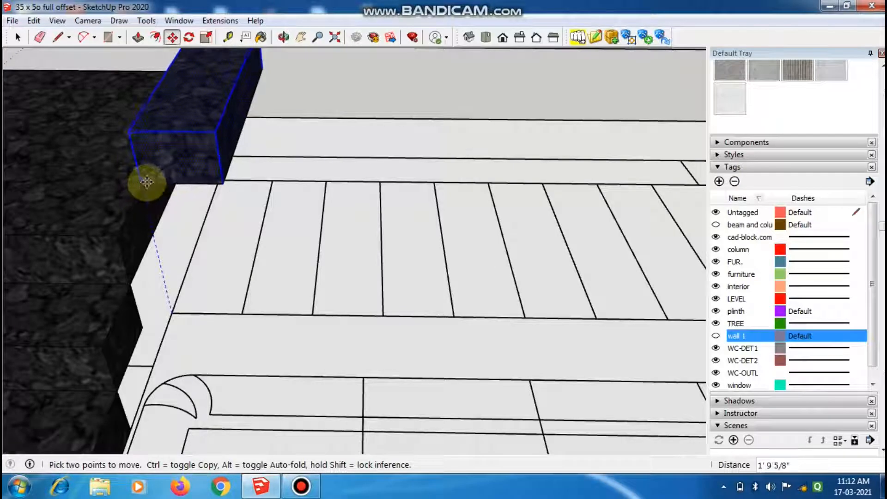
- Examine from several angles how the second flight's first step sits against the landing's edge
middle_click_drag(142, 224, 211, 234)
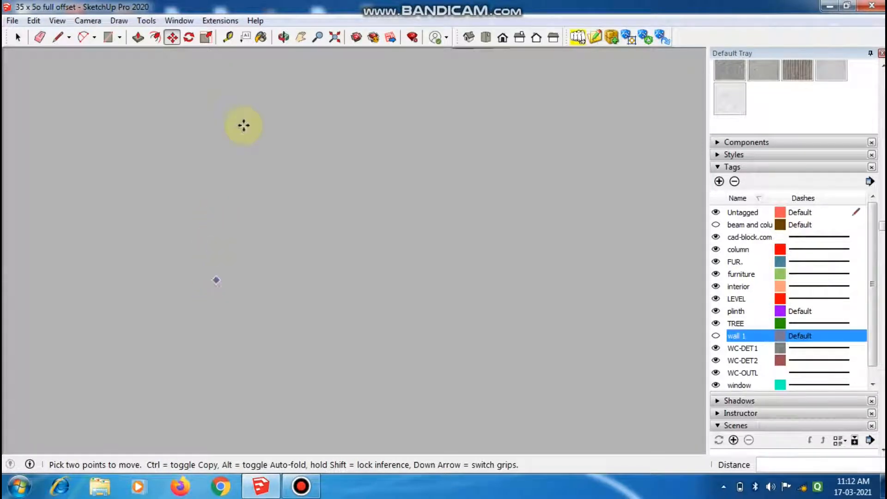
middle_click_drag(244, 125, 191, 361)
scroll(243, 253, "down", 10)
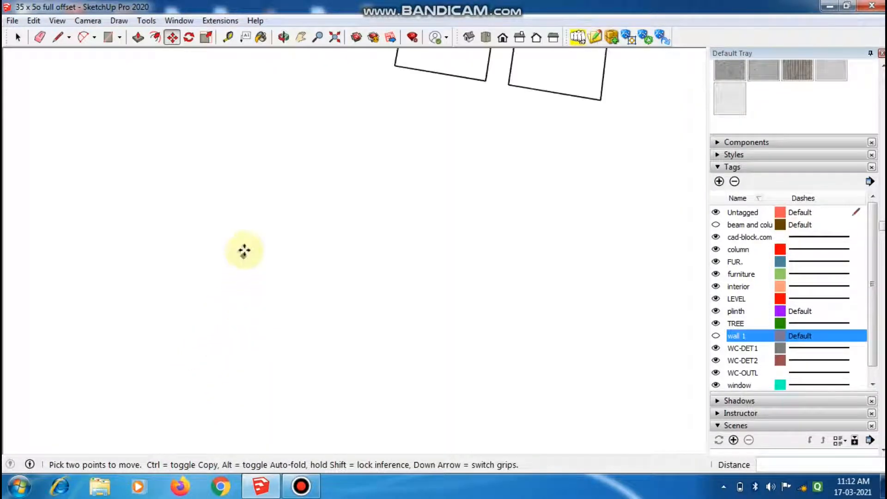
scroll(244, 349, "down", 5)
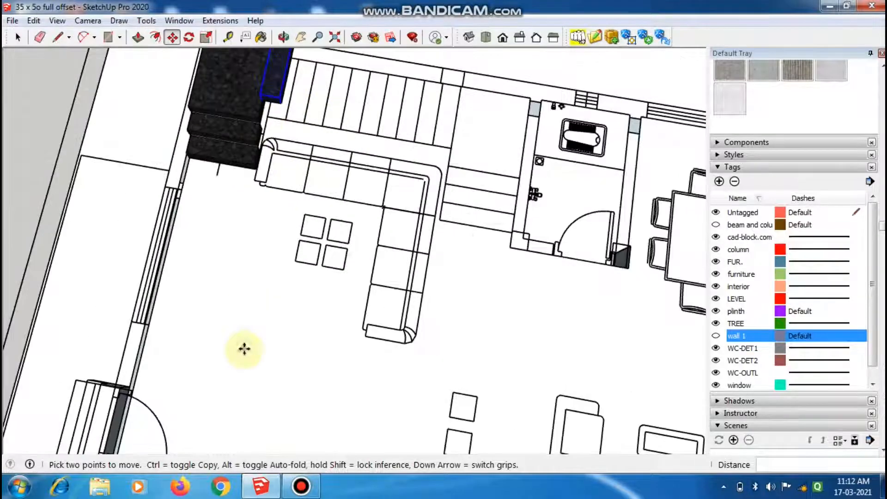
scroll(265, 199, "up", 8)
middle_click_drag(267, 144, 263, 71)
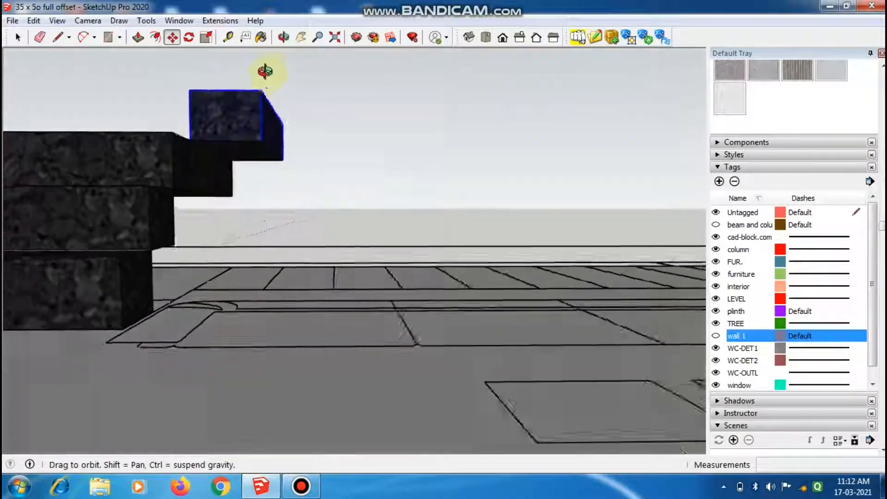
scroll(245, 135, "up", 6)
middle_click_drag(245, 137, 217, 96)
scroll(226, 117, "up", 1)
middle_click_drag(242, 137, 259, 281)
scroll(260, 281, "down", 4)
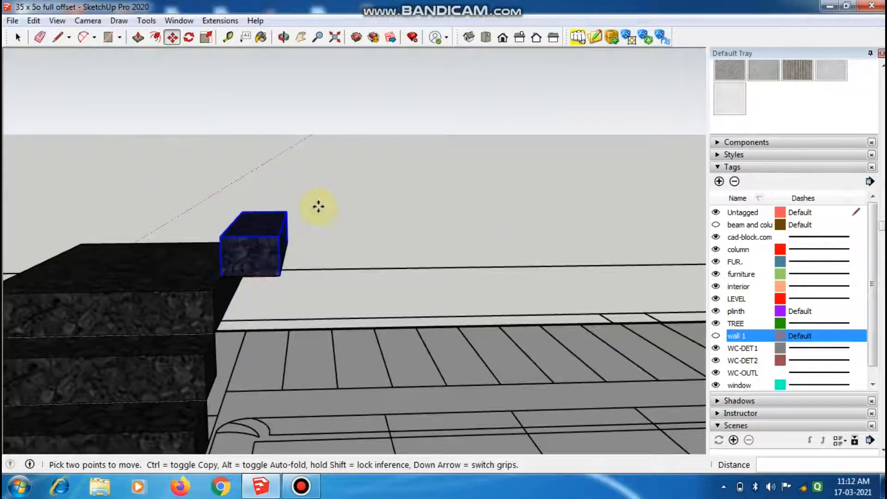
middle_click_drag(318, 206, 329, 184)
key("space")
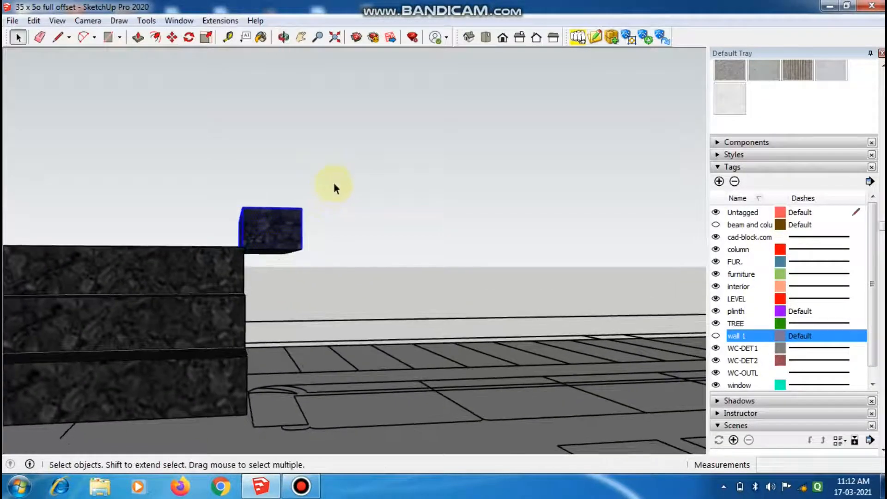
left_click_drag(268, 256, 264, 256)
- Copy the second flight's step one tread along and one riser up, and repeat it as an array of 10 copies
middle_click_drag(264, 256, 410, 373)
key("m")
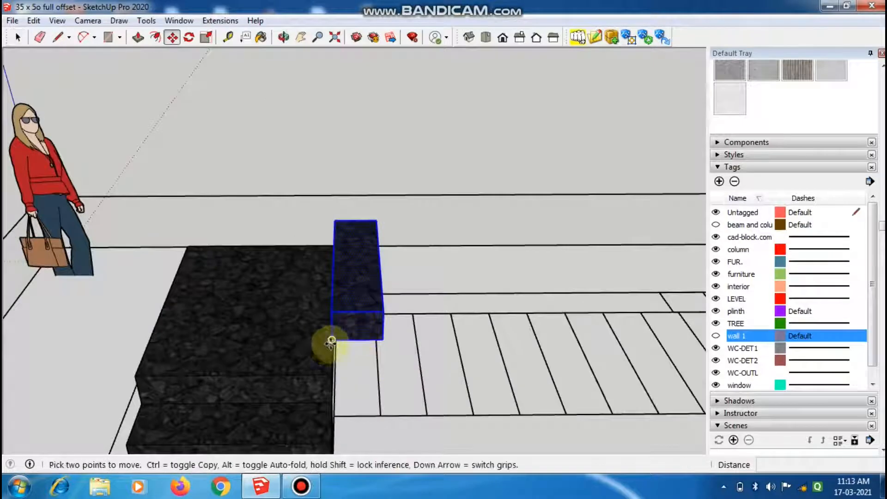
left_click(331, 341)
key("ctrl")
left_click(383, 311)
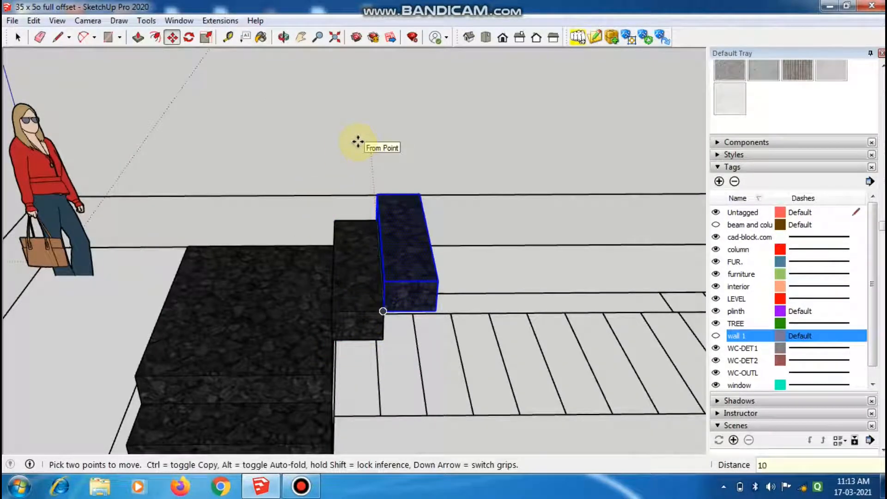
key("Return")
scroll(208, 240, "down", 4)
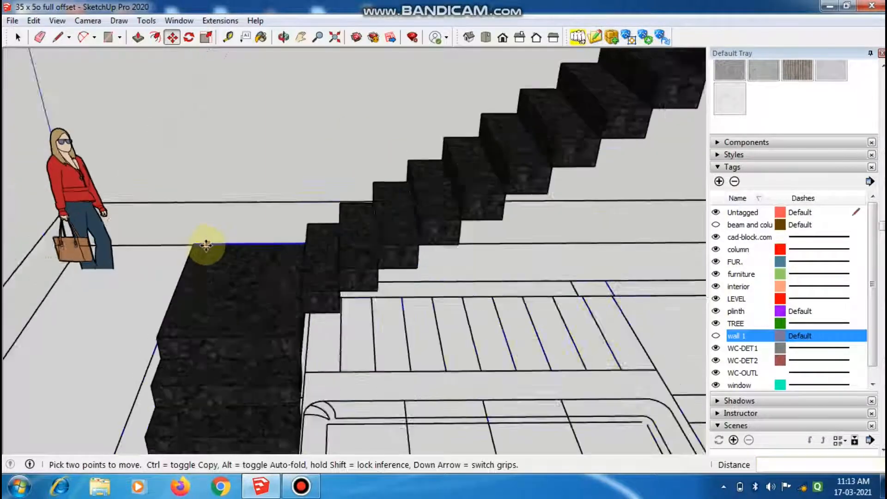
- Copy the second flight's top step block about 4' 7" away, clear of the staircase
middle_click_drag(443, 220, 437, 202)
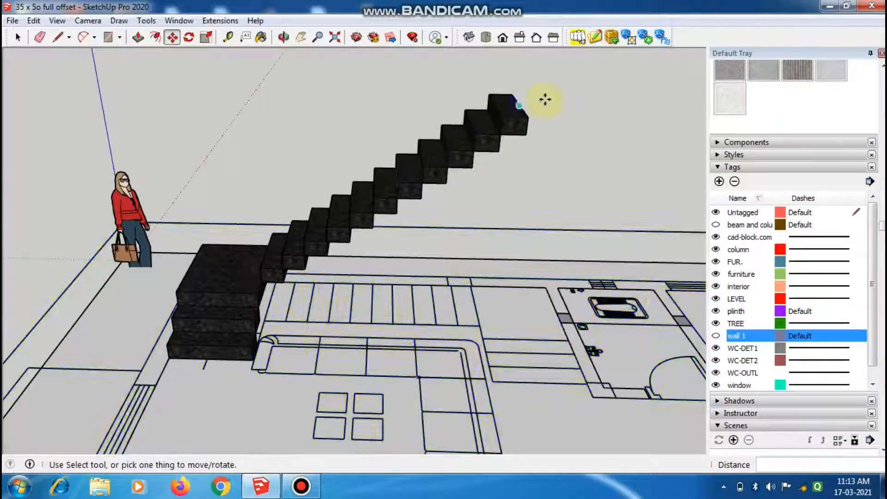
scroll(544, 99, "up", 2)
scroll(536, 103, "down", 2)
key("space")
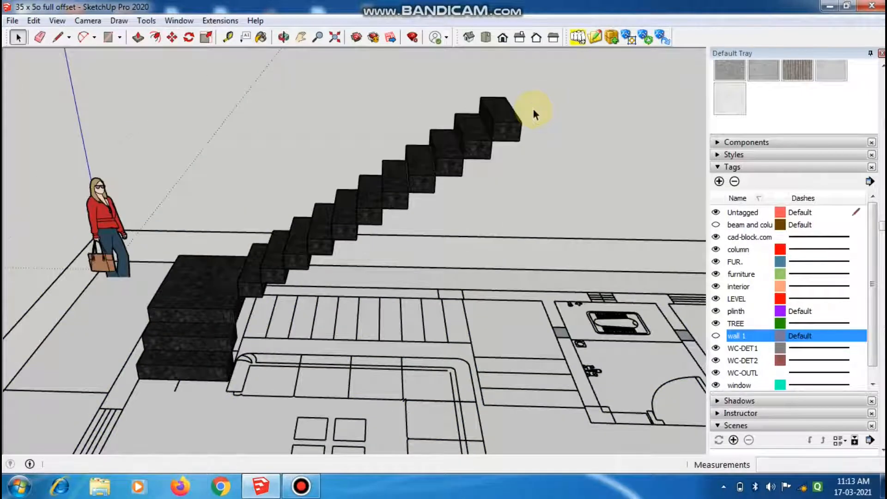
scroll(534, 108, "up", 3)
left_click_drag(534, 75, 444, 198)
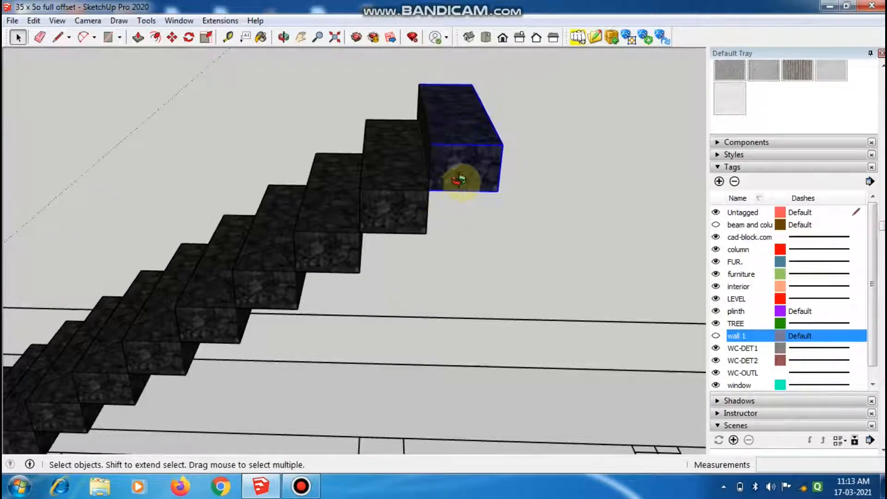
middle_click_drag(459, 178, 538, 87)
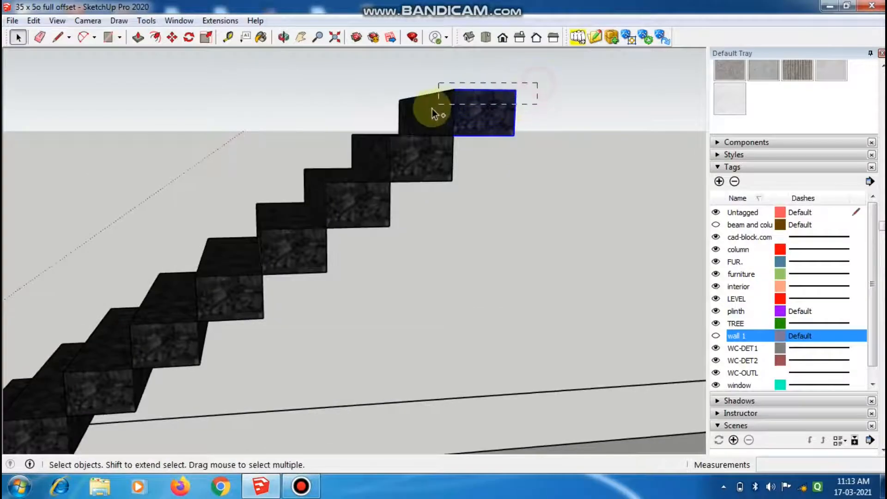
middle_click_drag(472, 120, 496, 264)
key("m")
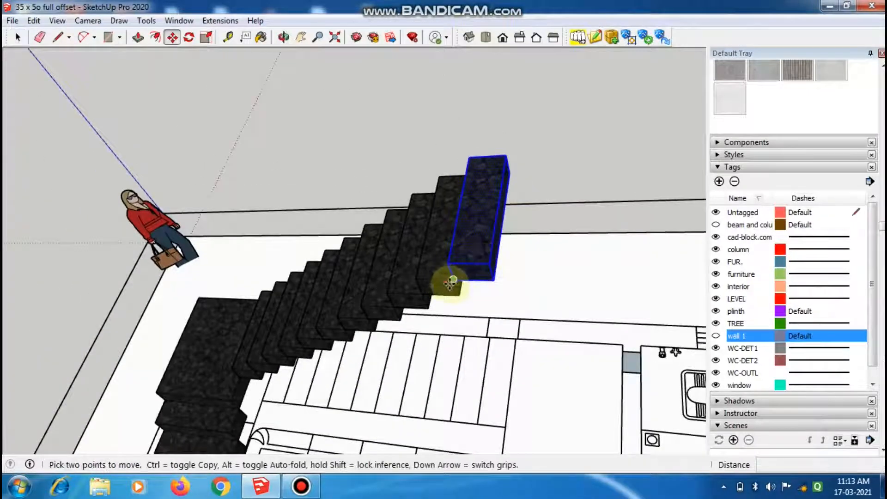
left_click(453, 283)
key("ctrl")
left_click(509, 132)
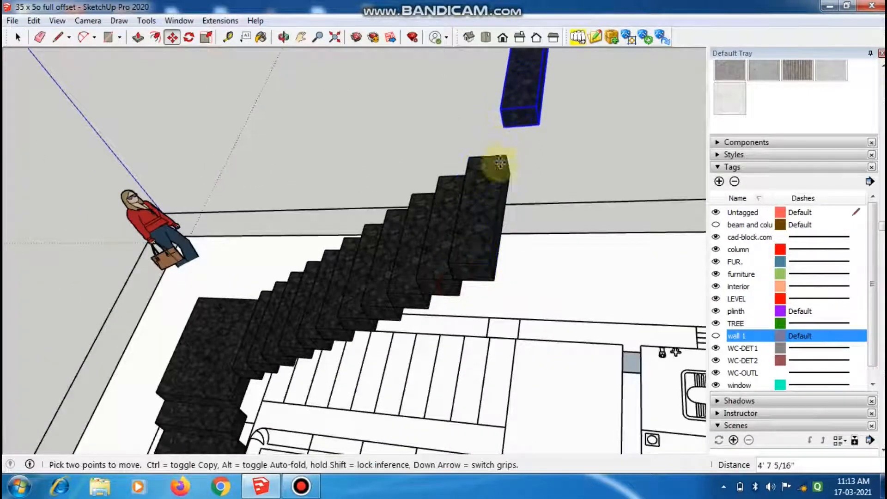
- Turn the visibility of the wall 1 and beam and column tags back on
middle_click_drag(495, 168, 412, 254)
scroll(513, 327, "down", 2)
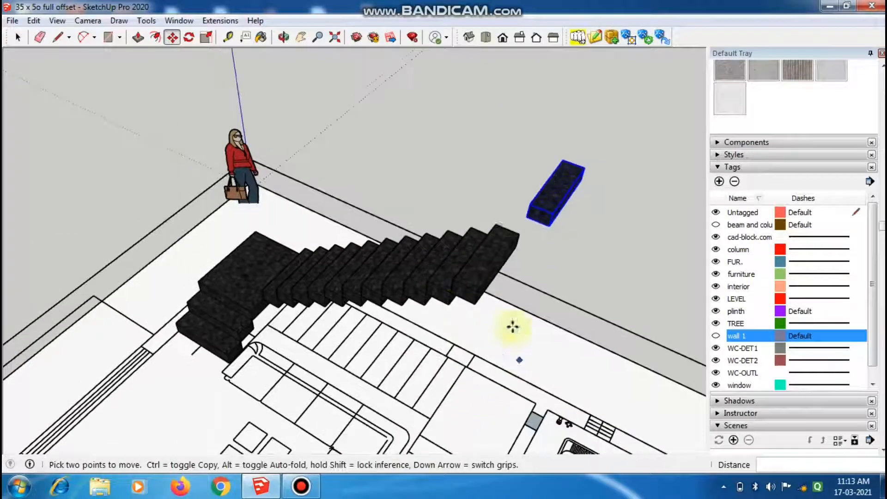
scroll(446, 222, "down", 4)
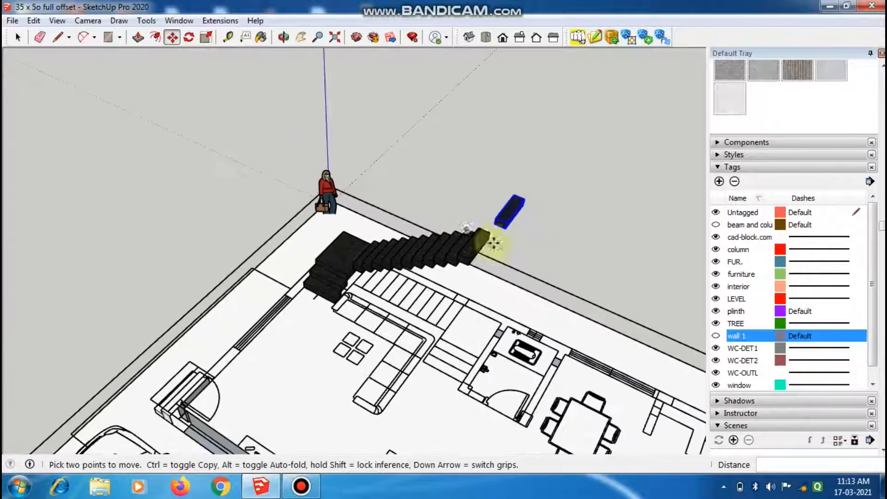
left_click(716, 336)
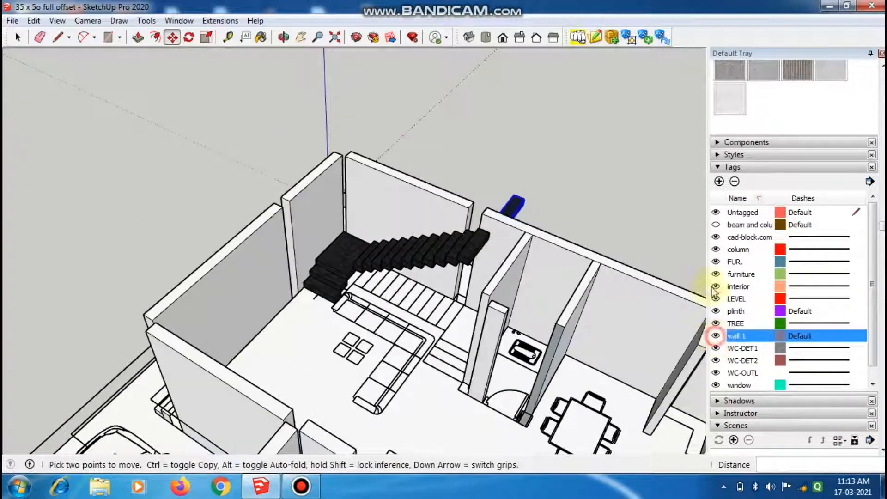
left_click(716, 224)
- Push the second flight's top step out to the cross wall to form the upper landing
middle_click_drag(460, 277, 507, 251)
scroll(491, 216, "up", 3)
middle_click_drag(492, 217, 421, 191)
scroll(454, 220, "up", 3)
key("p")
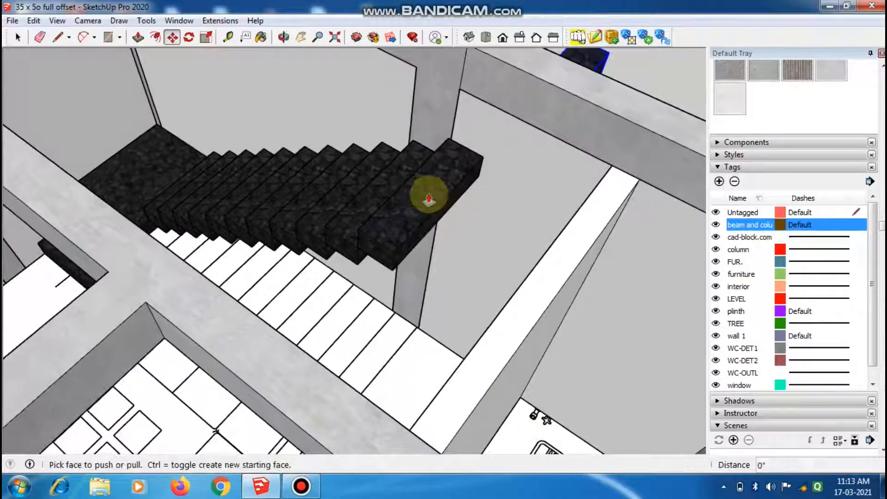
left_click_drag(438, 214, 614, 166)
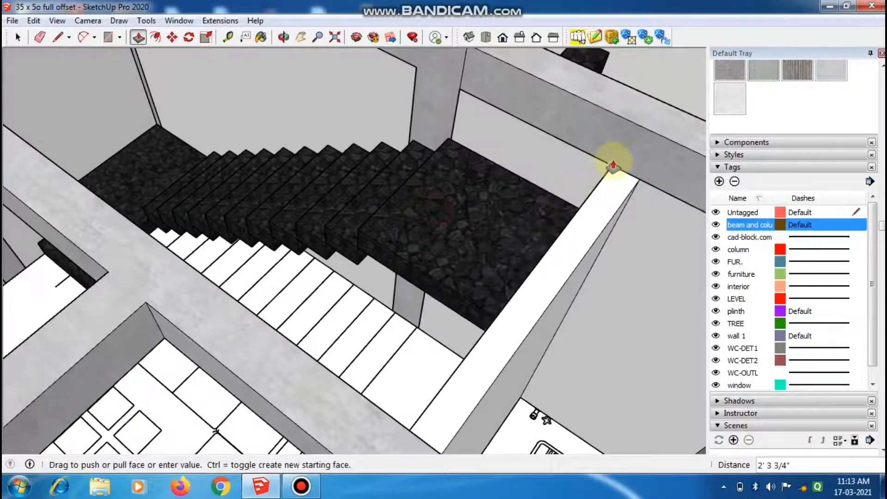
left_click(612, 167)
- Rotate the spare step block 90 degrees horizontally about the midpoint of its long upper edge
scroll(485, 187, "down", 2)
middle_click_drag(486, 187, 582, 312)
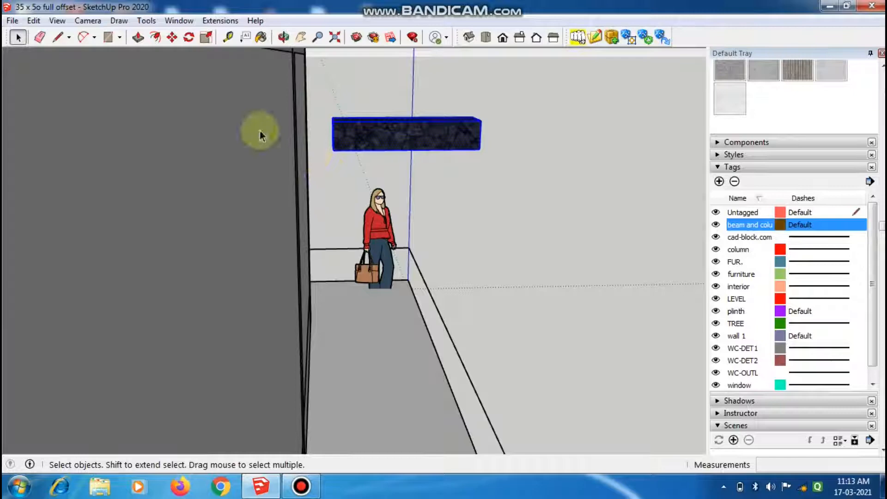
left_click(189, 37)
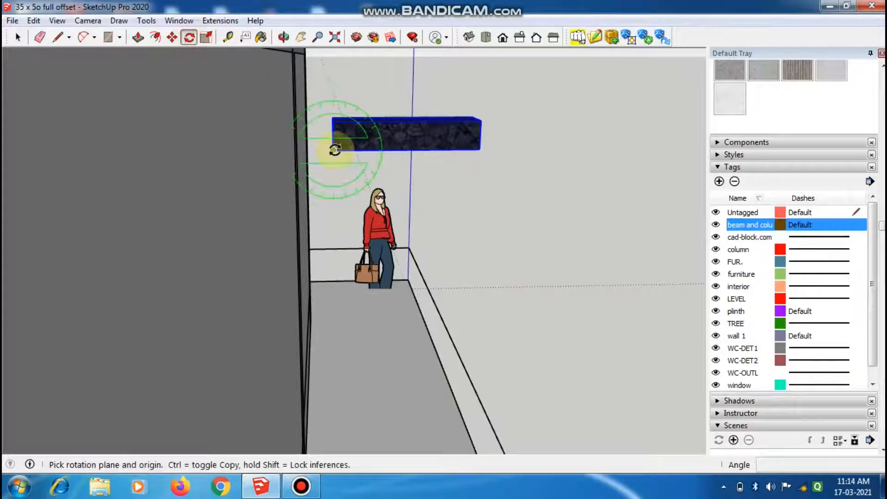
middle_click_drag(333, 123, 322, 187)
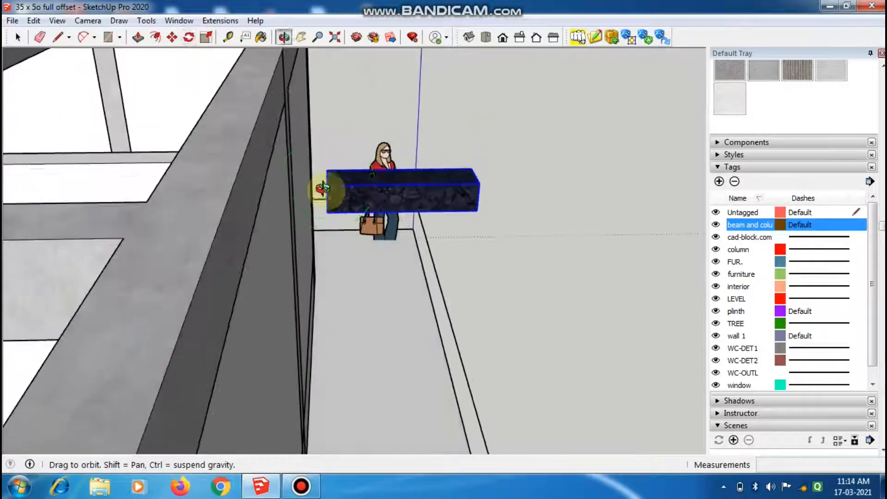
scroll(342, 212, "up", 2)
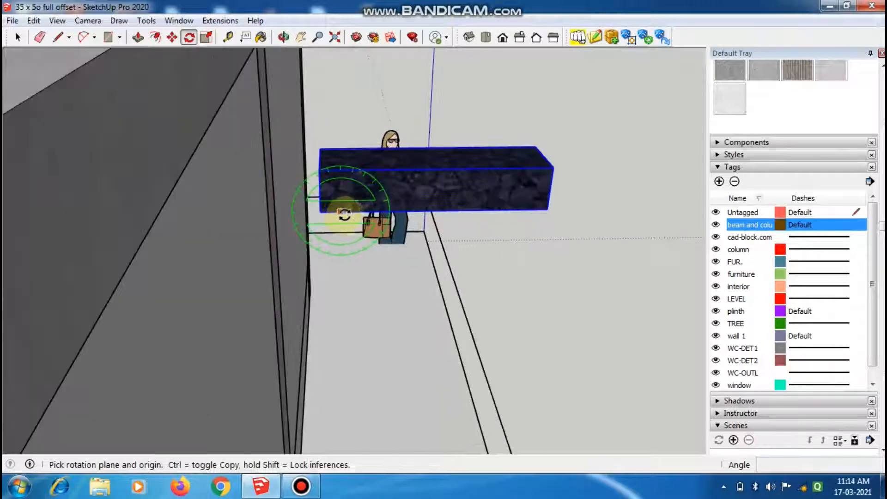
left_click(409, 167)
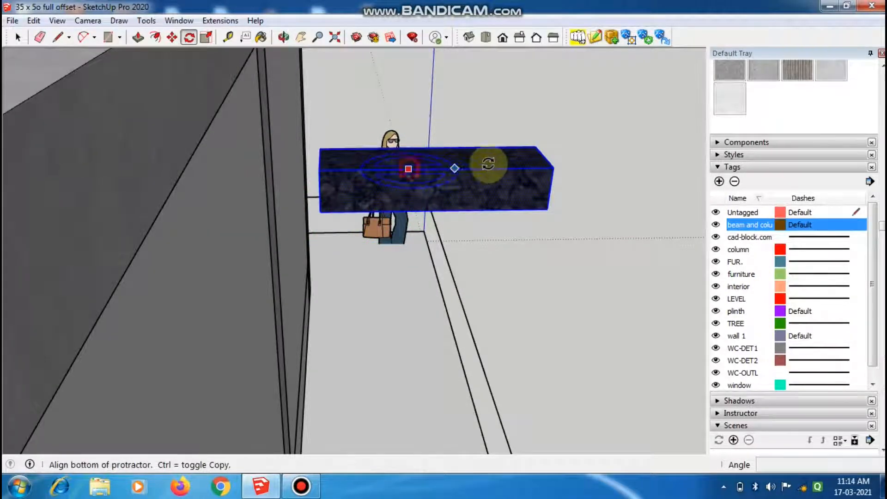
left_click(498, 168)
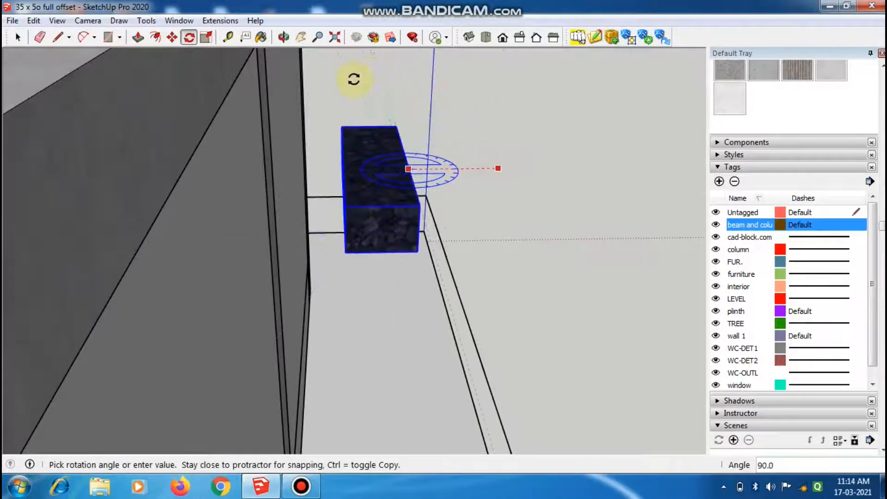
left_click(381, 76)
middle_click_drag(387, 124, 292, 230)
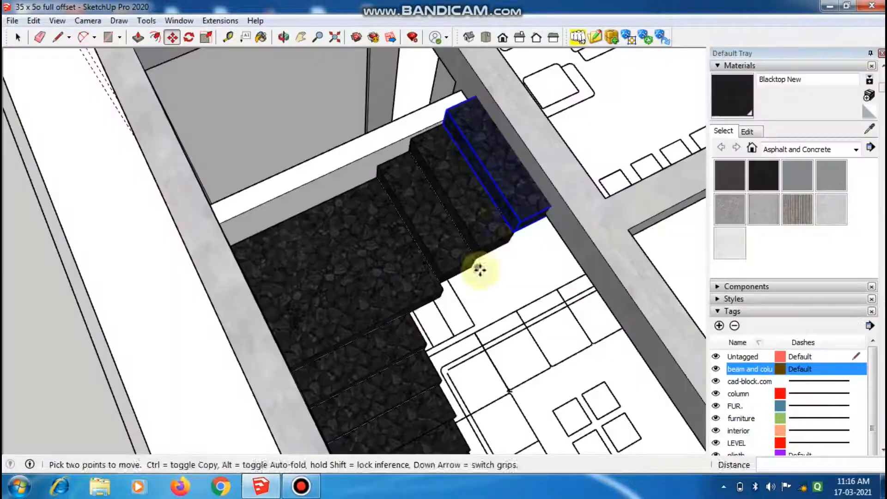
- Examine from several angles how the last flight's steps rise from the upper landing to the beam
key("o")
left_click_drag(475, 268, 280, 60)
middle_click_drag(280, 60, 393, 228)
scroll(393, 229, "down", 1)
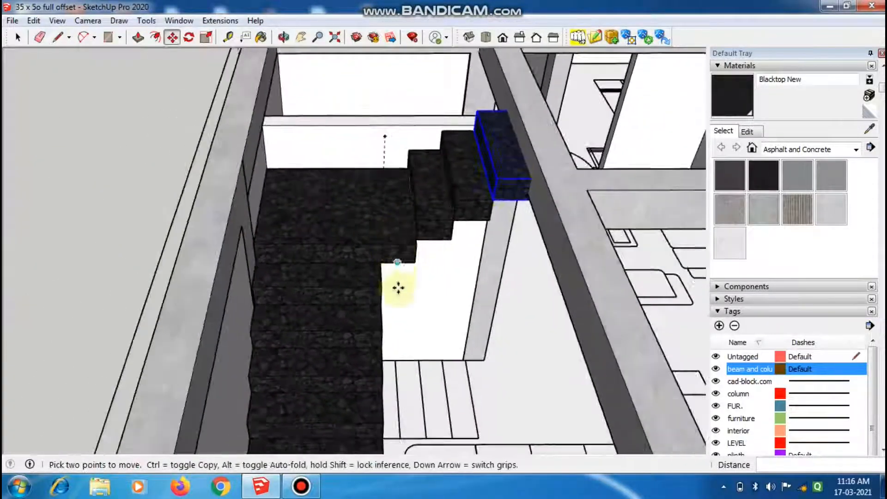
middle_click_drag(398, 289, 393, 332)
scroll(392, 331, "down", 1)
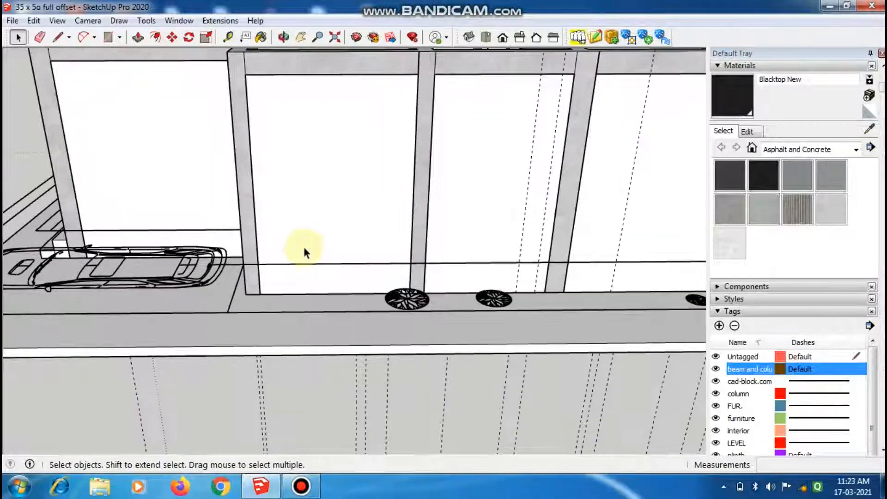
- Create a horizontal guide along the floor line of the outer side wall, from the middle column to the far corner column
scroll(303, 245, "up", 1)
scroll(262, 305, "down", 1)
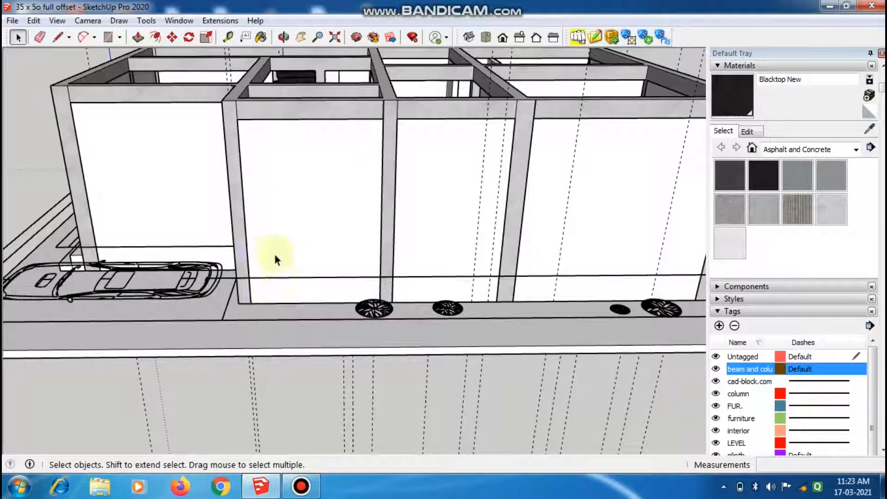
scroll(279, 271, "up", 1)
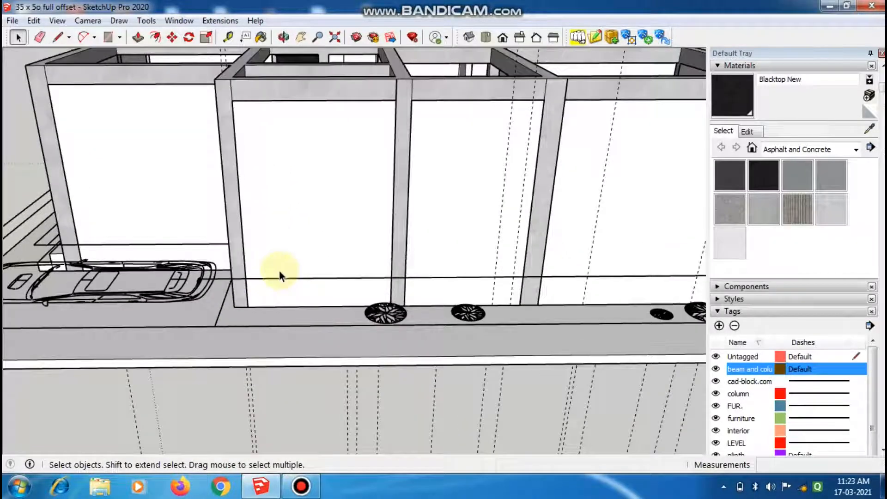
key("t")
scroll(268, 273, "up", 2)
left_click(228, 277)
scroll(229, 273, "down", 1)
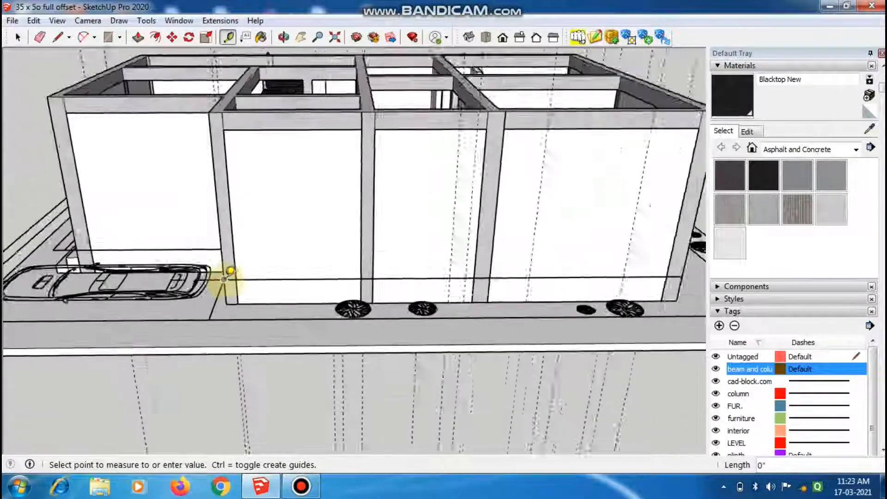
scroll(230, 271, "down", 1)
left_click(605, 277)
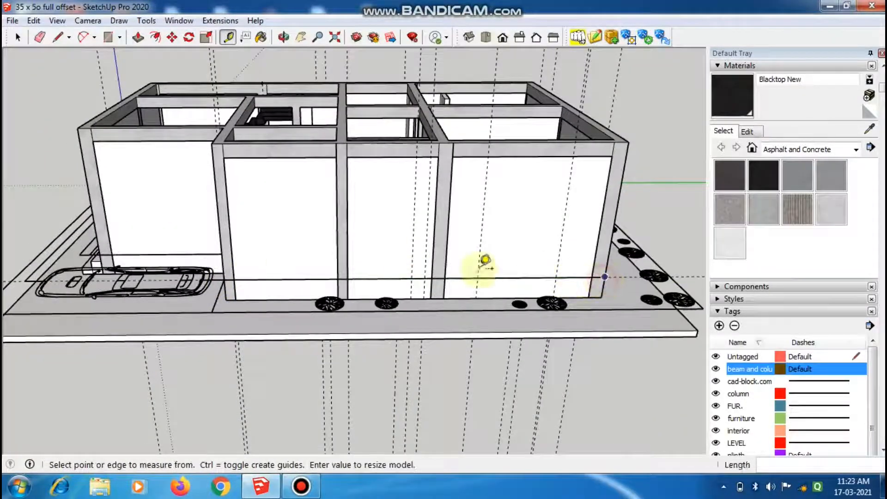
- Try to move the horizontal guide 3' up from its intersection with the corner column, and undo the move
scroll(229, 288, "up", 4)
key("f")
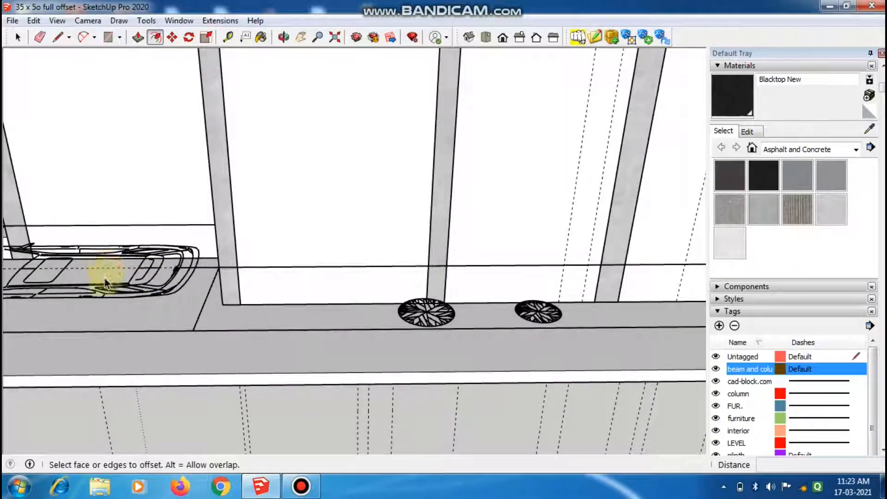
scroll(104, 279, "down", 5)
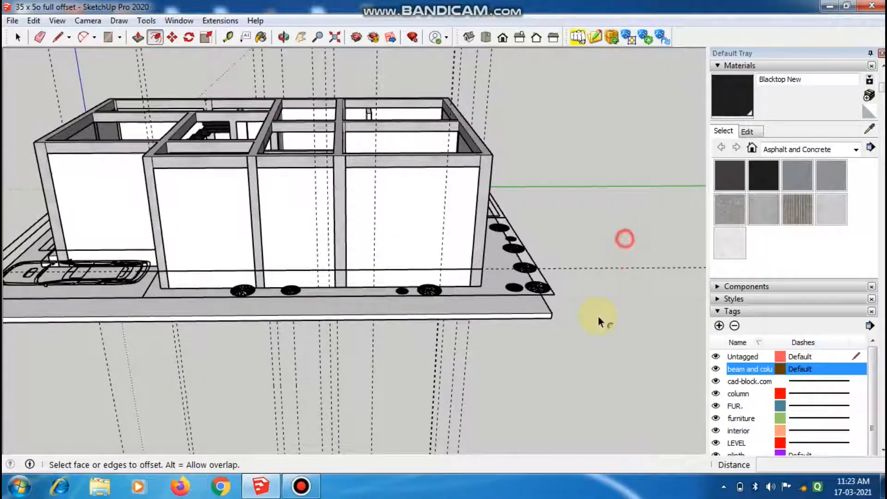
key("space")
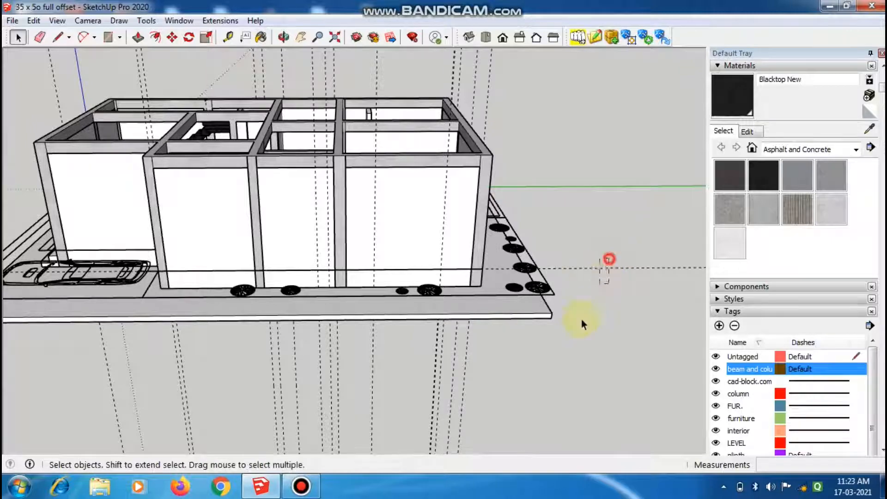
scroll(492, 280, "up", 6)
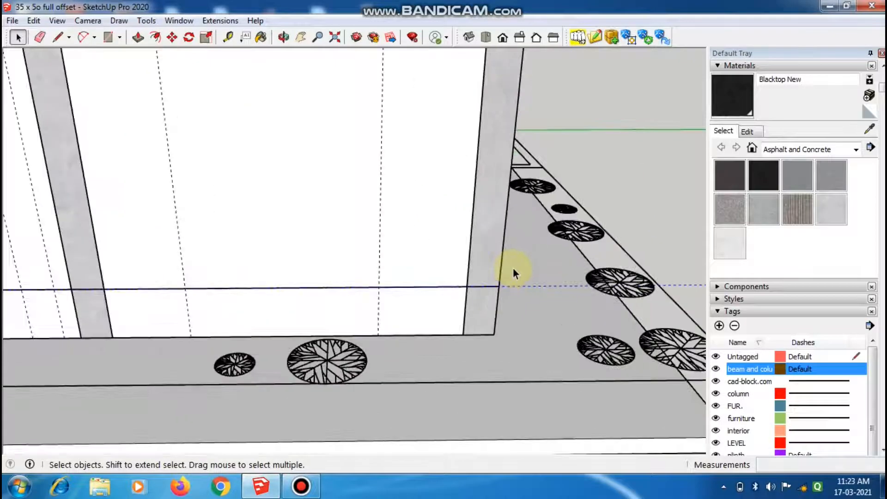
key("m")
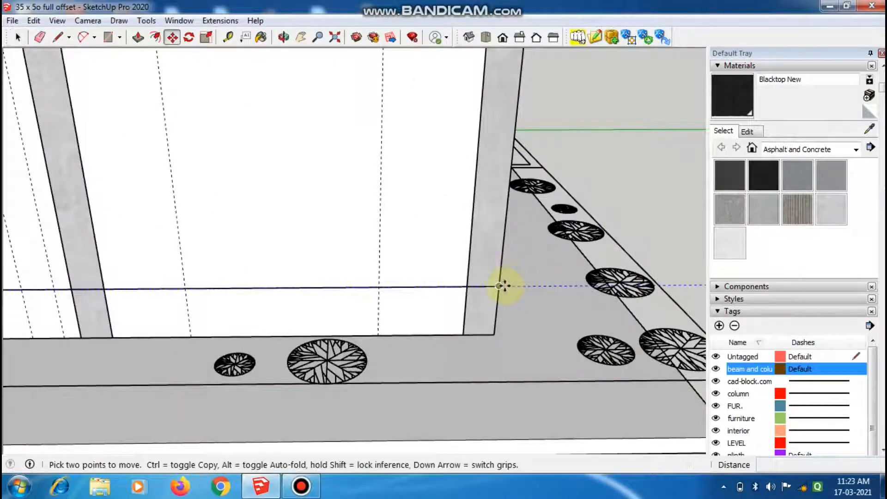
left_click(500, 286)
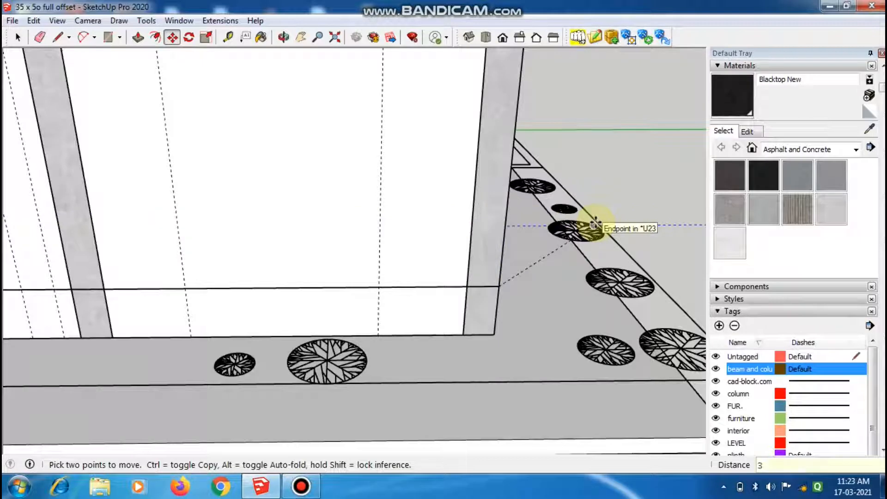
key("Return")
scroll(369, 342, "down", 1)
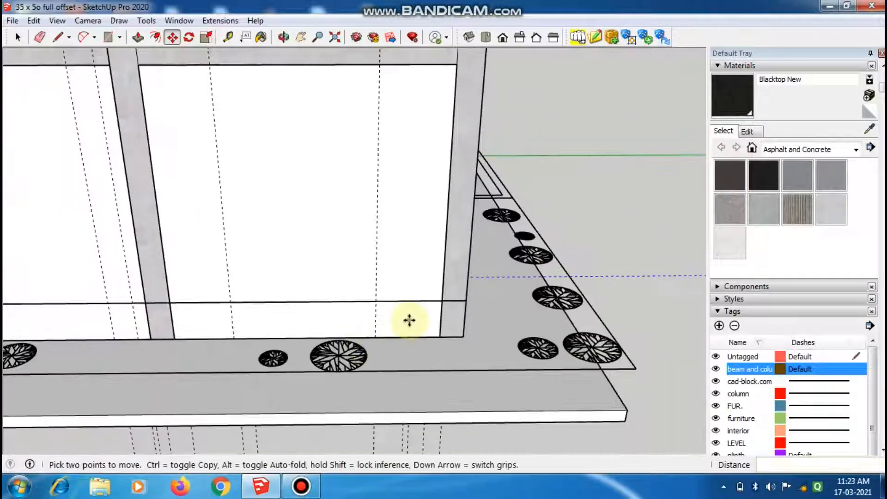
key("ctrl+z")
- Move the horizontal guide 3' up along the corner column's outer edge
scroll(467, 290, "up", 1)
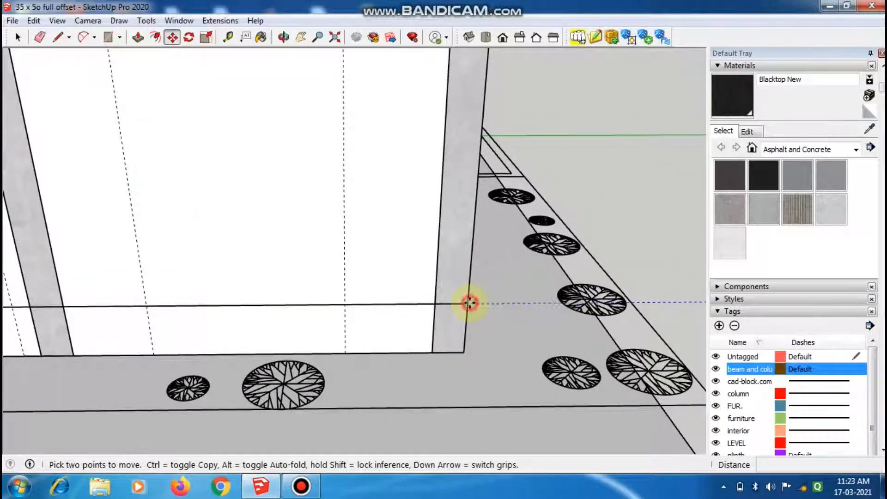
left_click(469, 303)
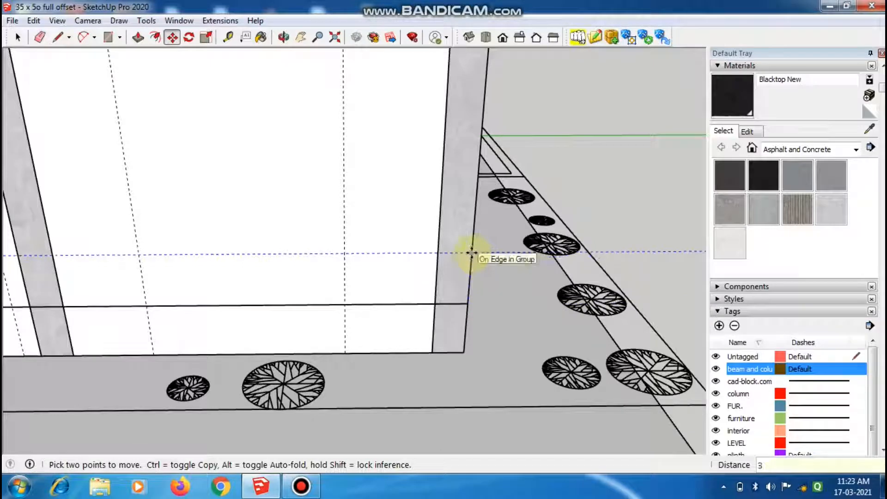
type("3")
key("Return")
scroll(467, 253, "down", 1)
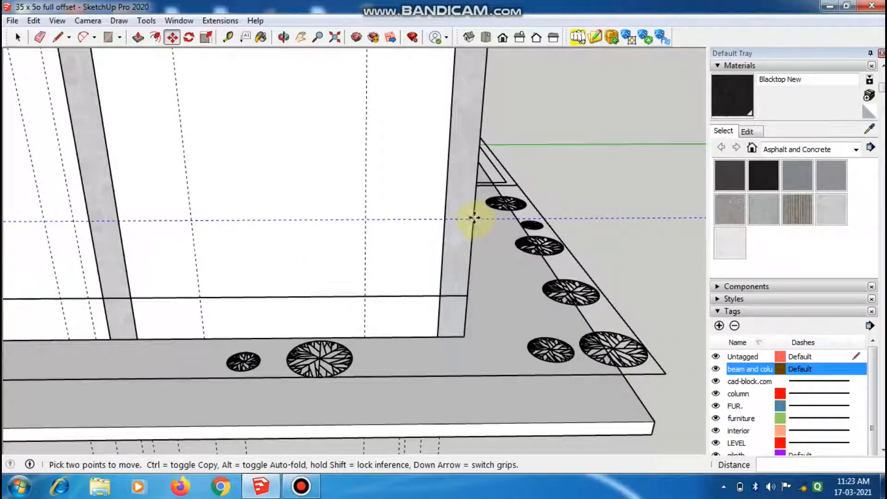
- Copy the horizontal guide further up along the corner column's outer edge
left_click(473, 218)
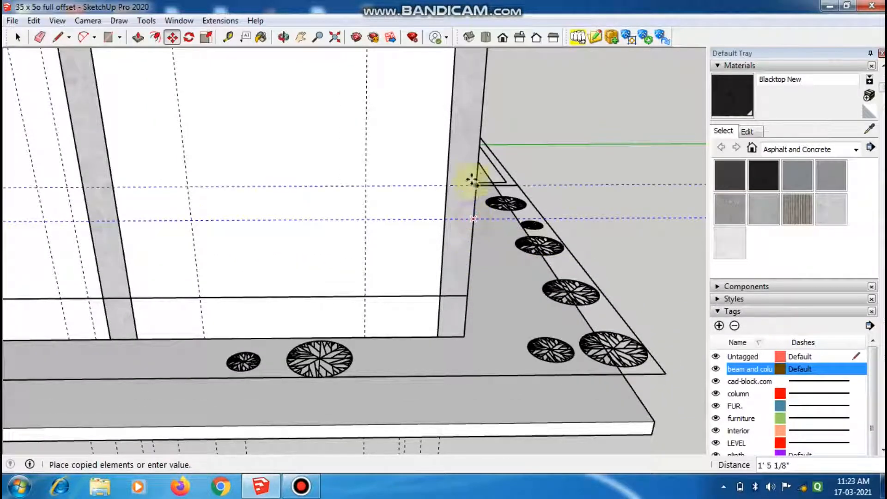
left_click(480, 141)
scroll(420, 226, "down", 3)
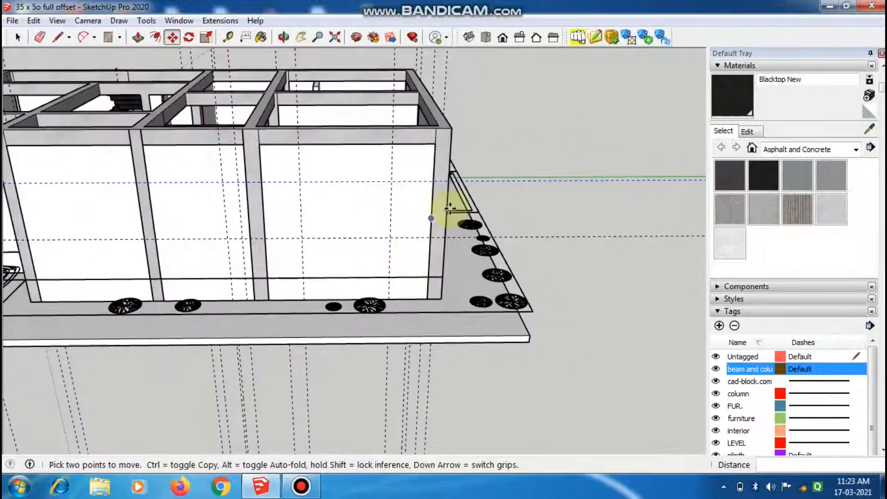
- Create a horizontal guide across the rear wall from corner column to corner column, at the upper guide's height
scroll(447, 219, "up", 2)
middle_click_drag(433, 251, 6, 231)
key("t")
left_click(87, 134)
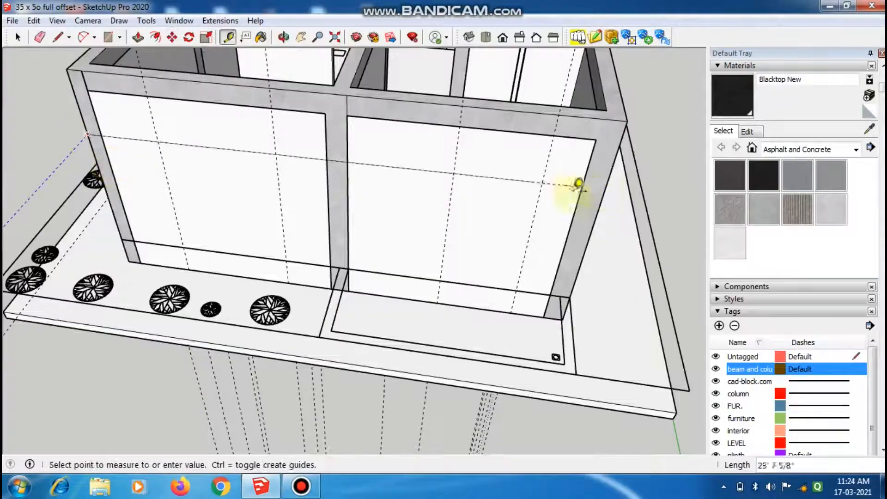
middle_click_drag(588, 214, 123, 212)
scroll(65, 251, "down", 2)
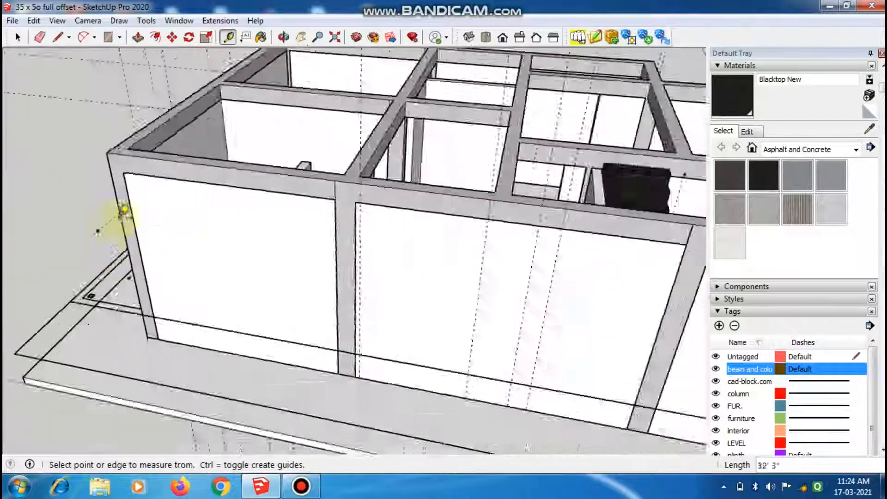
- Move the horizontal guide on the staircase-side wall up from its point on the corner column
scroll(123, 212, "down", 2)
key("space")
left_click(616, 396)
key("m")
left_click(609, 390)
- Create a horizontal guide along the front wall's floor line between the corner columns and move it up the column beside the entrance steps
middle_click_drag(601, 349, 148, 276)
key("t")
left_click(271, 376)
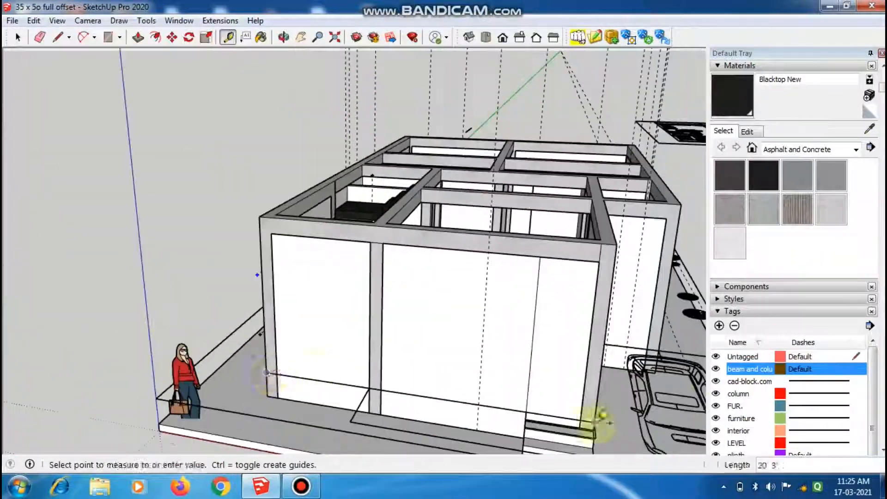
left_click(596, 417)
key("m")
left_click(597, 367)
key("space")
- Draw window rectangles at the guide intersections on the front and staircase-side walls, including a 2' by 1' ventilator between two vertical guides
scroll(497, 338, "down", 4)
scroll(451, 289, "up", 4)
key("r")
left_click(361, 250)
middle_click_drag(139, 305, 356, 313)
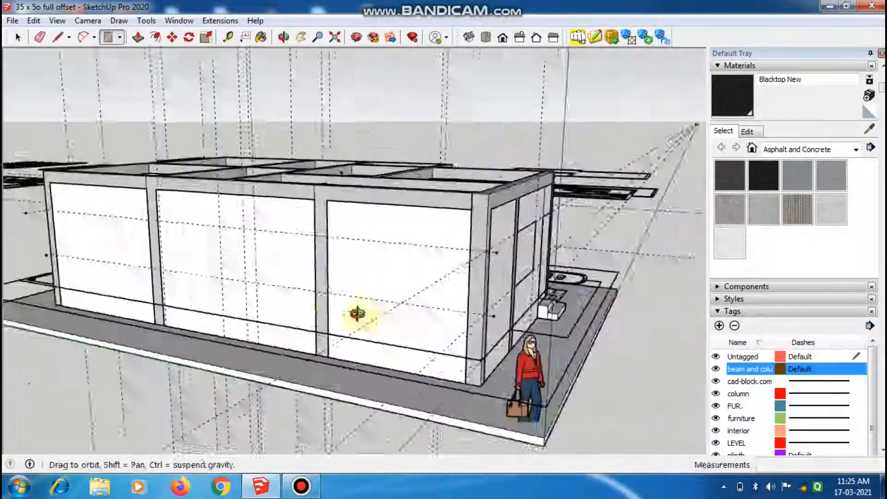
left_click(204, 354)
left_click(315, 215)
scroll(304, 231, "up", 3)
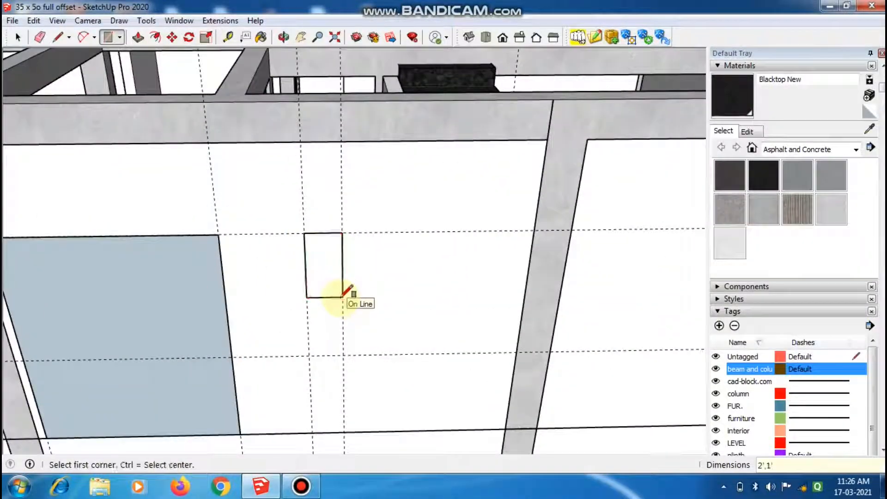
- Draw the kitchen window rectangle on the rear wall between the two height guides and the vertical guides
scroll(342, 295, "down", 5)
mouse_move(199, 289)
middle_mouse_down()
mouse_move(443, 273)
mouse_move(296, 240)
middle_mouse_up()
scroll(370, 240, "up", 5)
left_click(345, 145)
left_click(273, 323)
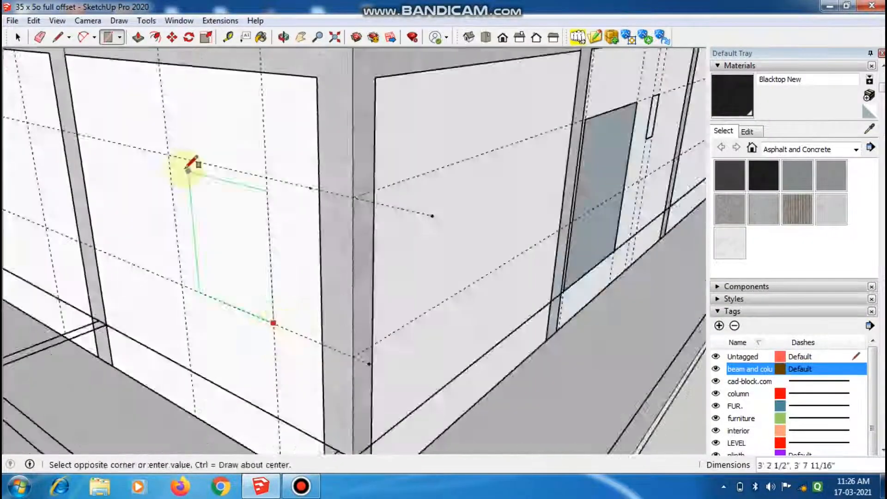
left_click(190, 166)
- Draw a window rectangle and a small ventilator rectangle at the guide intersections on the outer side wall
middle_click_drag(247, 215, 416, 222)
scroll(416, 231, "down", 5)
left_click(514, 278)
left_click(425, 192)
scroll(407, 198, "up", 3)
left_click(389, 180)
scroll(411, 210, "up", 3)
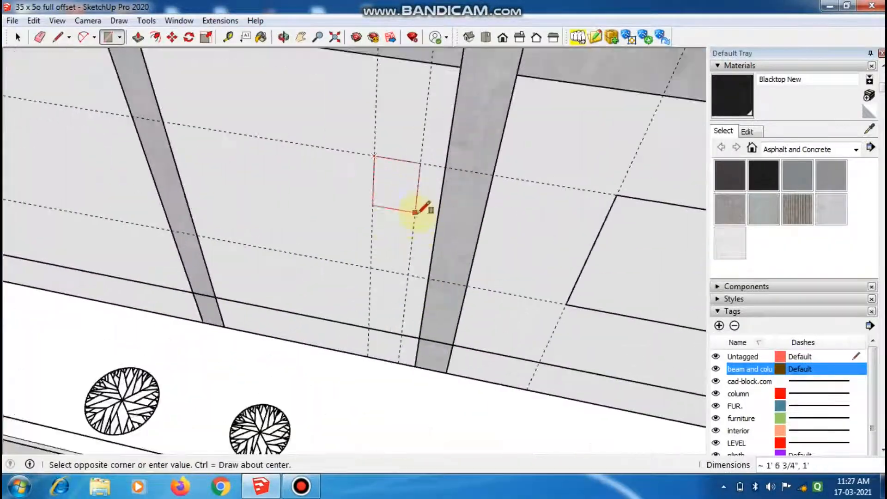
left_click(411, 234)
- Try to push the front wall's window rectangle inward through the wall
scroll(410, 234, "down", 5)
middle_click_drag(462, 244, 317, 346)
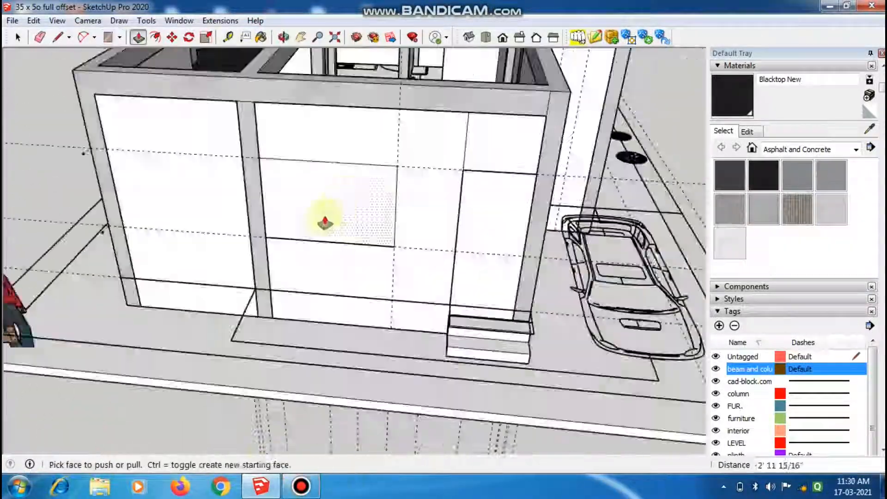
left_click(325, 218)
middle_click_drag(325, 218, 184, 291)
left_click(235, 242)
middle_click_drag(234, 243, 375, 219)
key("space")
scroll(379, 215, "up", 2)
left_click(379, 215)
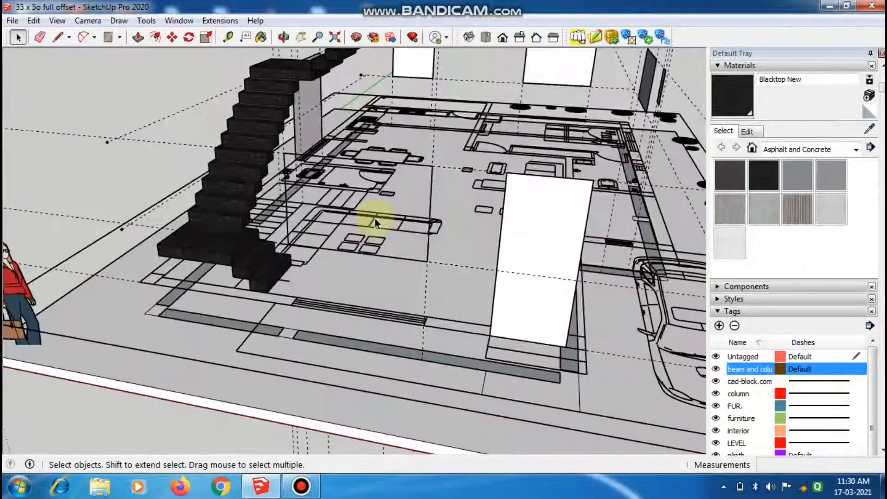
- Open the wall group for editing and try to push its front face at the window area
scroll(372, 215, "down", 2)
double_click(370, 208)
scroll(310, 254, "up", 2)
key("p")
left_click(311, 254)
key("space")
scroll(323, 245, "down", 3)
left_click(340, 233)
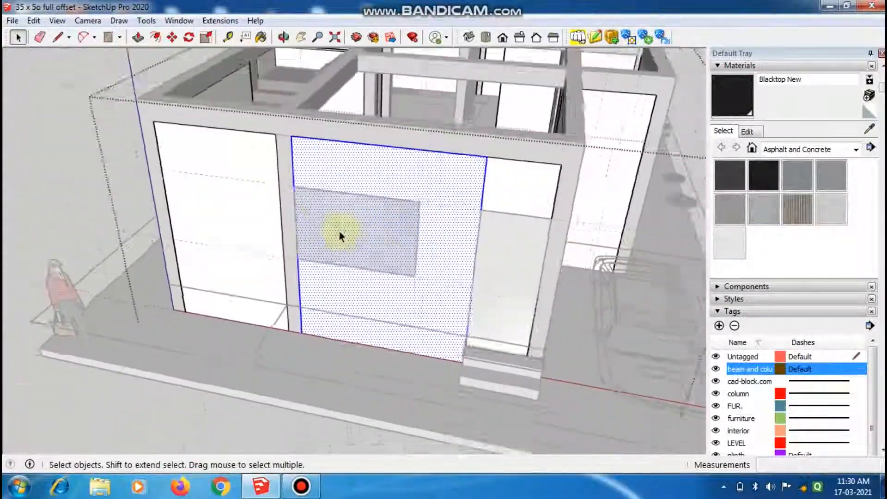
- Try again to select the front window area and push it inward, and cancel the operation
scroll(347, 226, "up", 3)
scroll(350, 225, "down", 4)
left_click(349, 226)
key("p")
left_click(315, 228)
key("Escape")
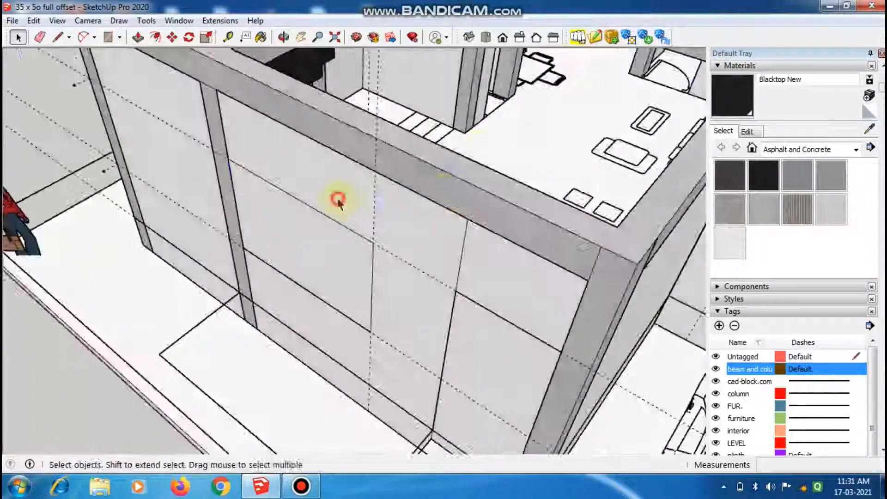
- Redraw the front window rectangle on the wall's own face inside its group, from the column to the vertical guide between the height guides
scroll(339, 198, "down", 5)
middle_click_drag(303, 236, 264, 329)
scroll(277, 301, "up", 3)
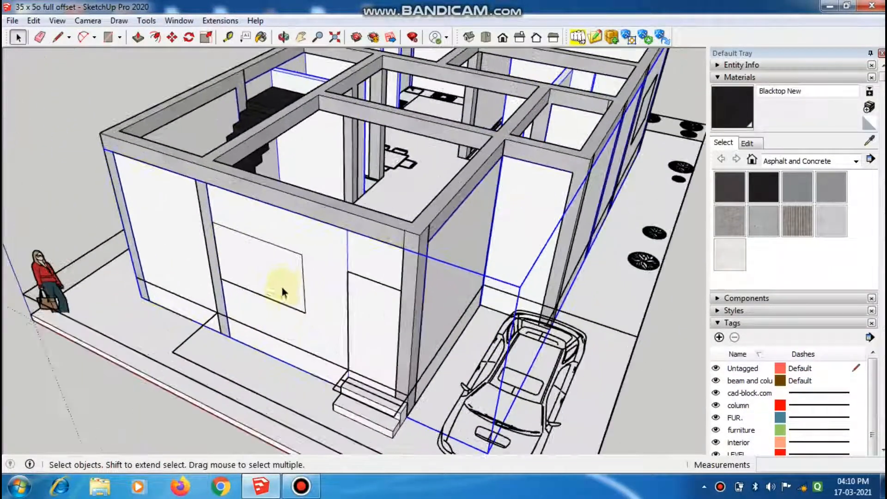
left_click(305, 291)
scroll(306, 311, "down", 2)
scroll(252, 272, "up", 3)
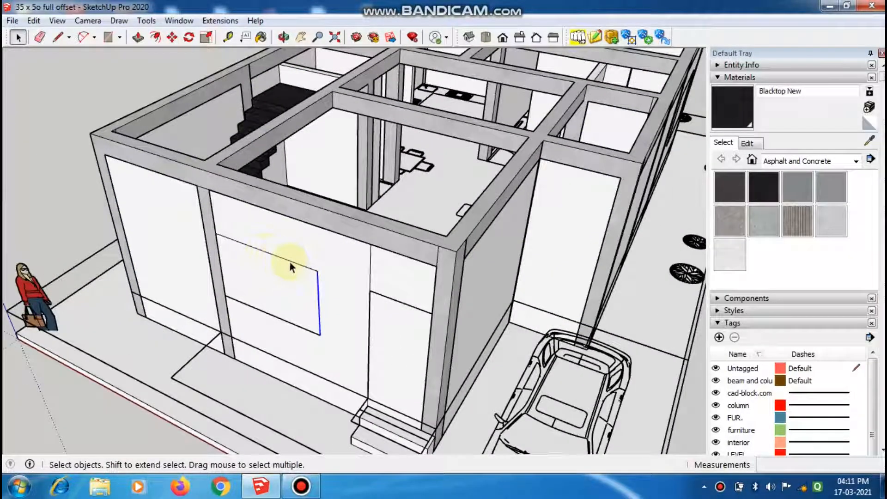
middle_click_drag(295, 278, 340, 380)
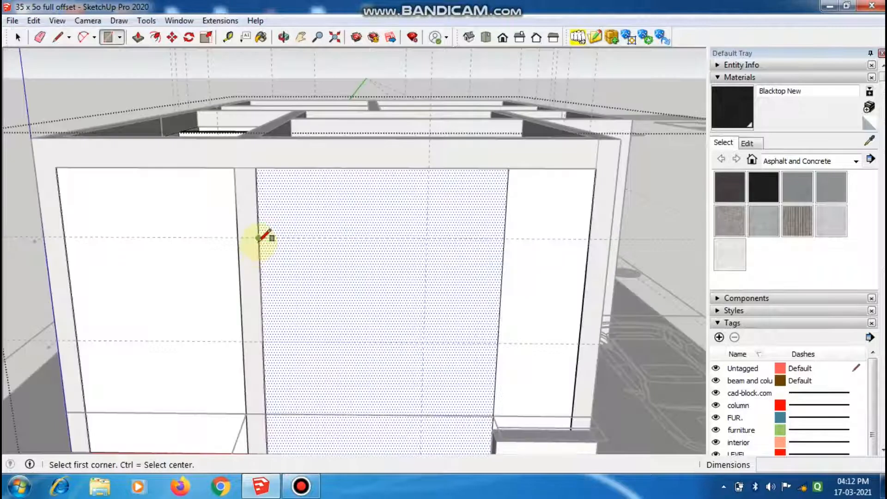
left_click(258, 241)
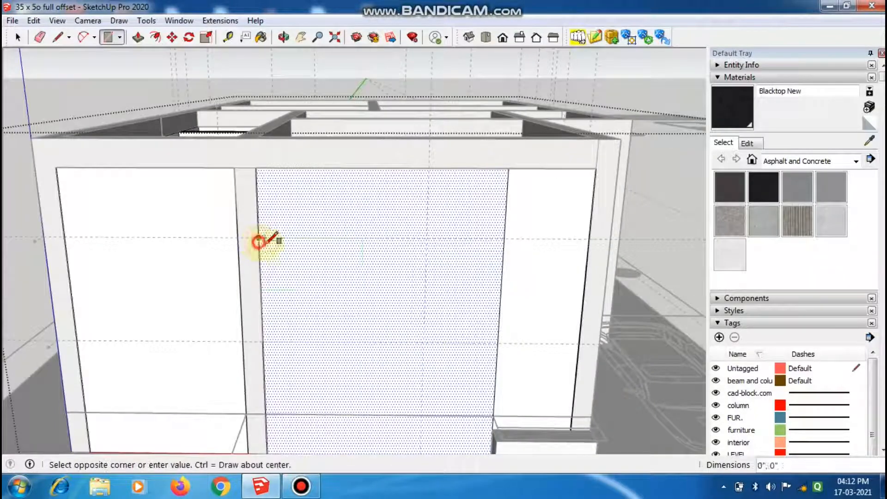
left_click(425, 343)
- Push the front window rectangle 9" into the wall and leave the wall group
key("p")
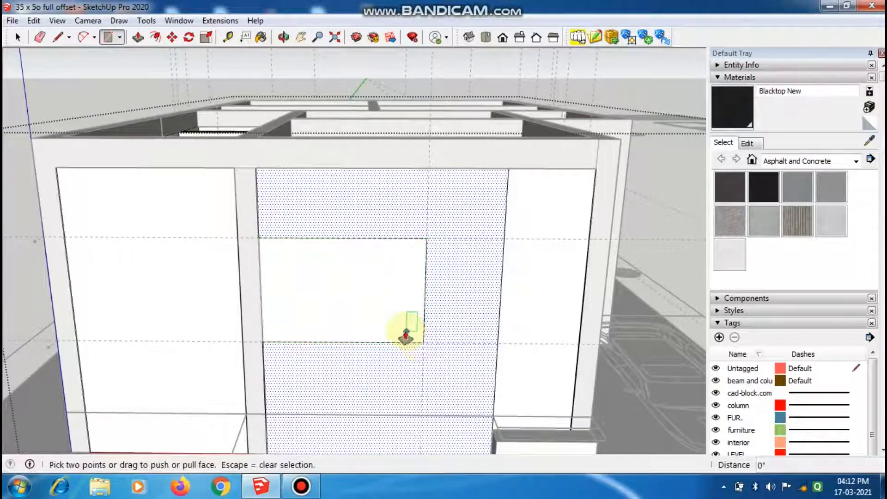
left_click(292, 317)
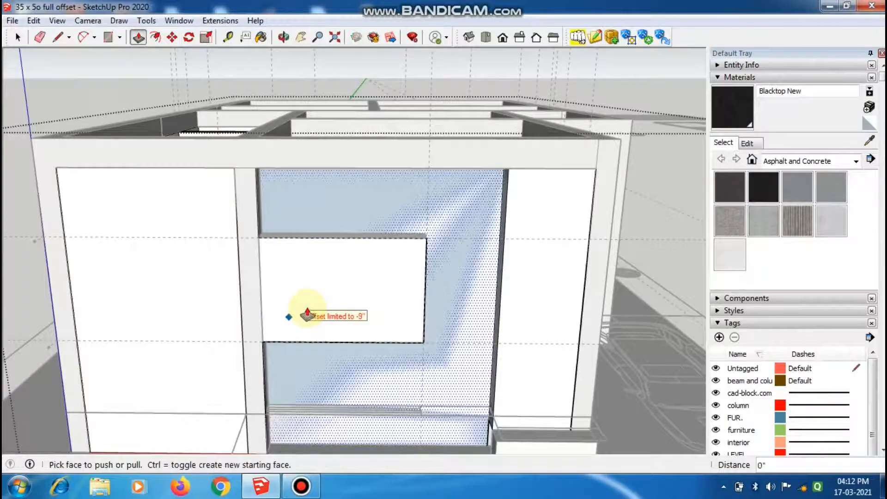
key("space")
left_click(326, 301)
key("p")
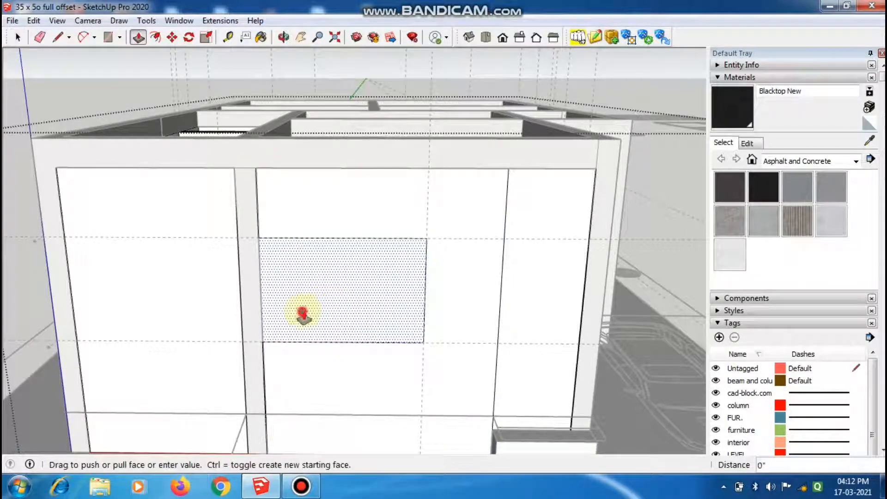
left_click(343, 303)
scroll(360, 307, "down", 3)
middle_click_drag(396, 317, 352, 336)
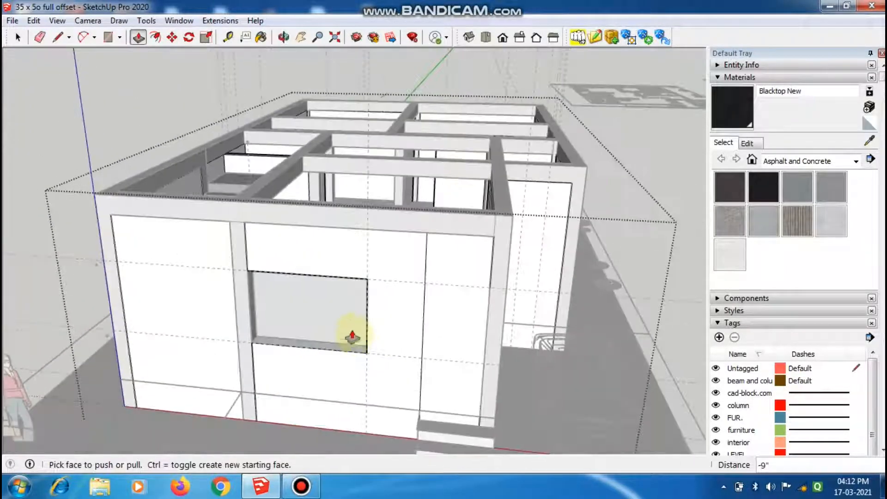
key("space")
left_click(63, 143)
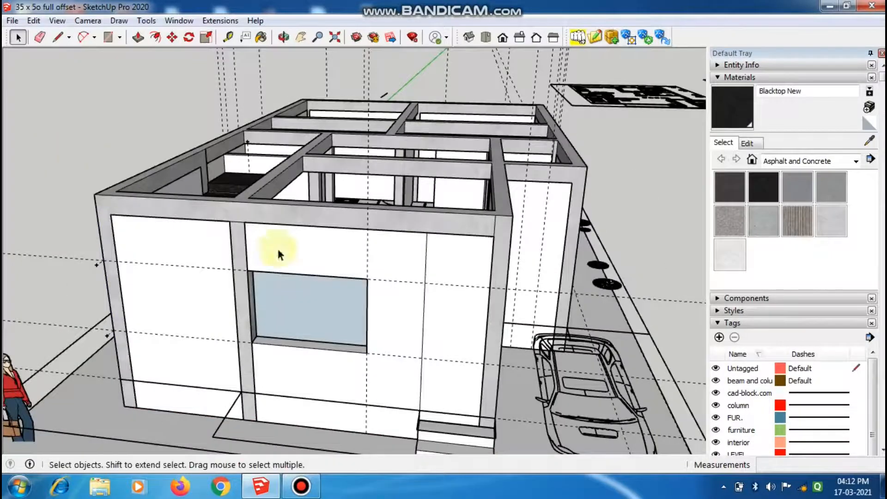
- Delete the leftover face at the back of the front window recess
middle_click_drag(279, 251, 403, 315)
left_click(357, 338)
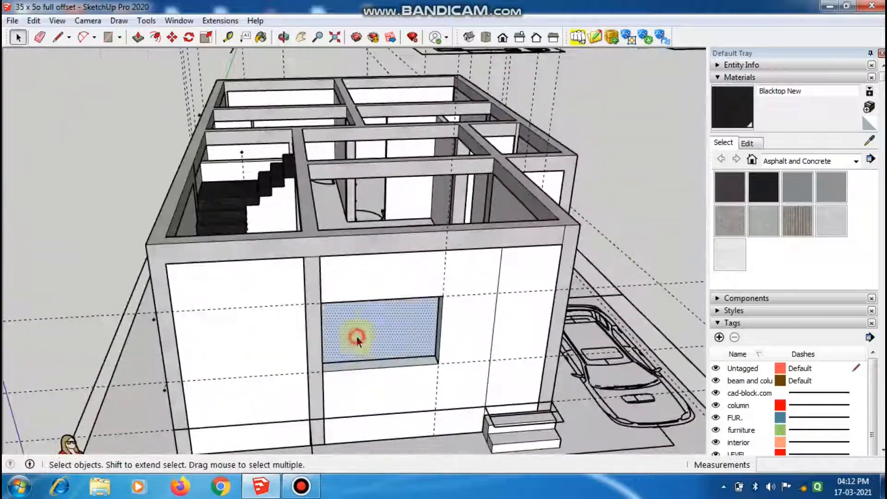
middle_click_drag(357, 340, 427, 318)
key("Delete")
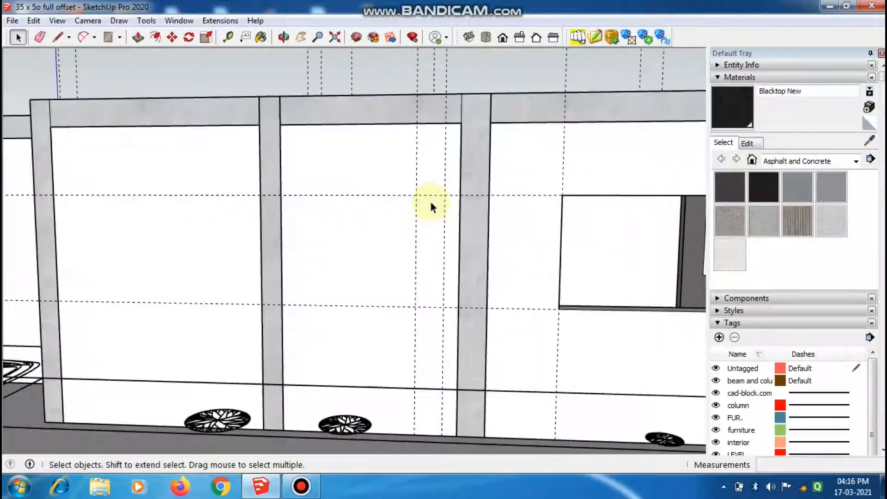
- Draw the ventilator rectangle between the outer side wall's vertical guides and move the window rectangle nearer the car by its upper corner
key("r")
left_click(416, 195)
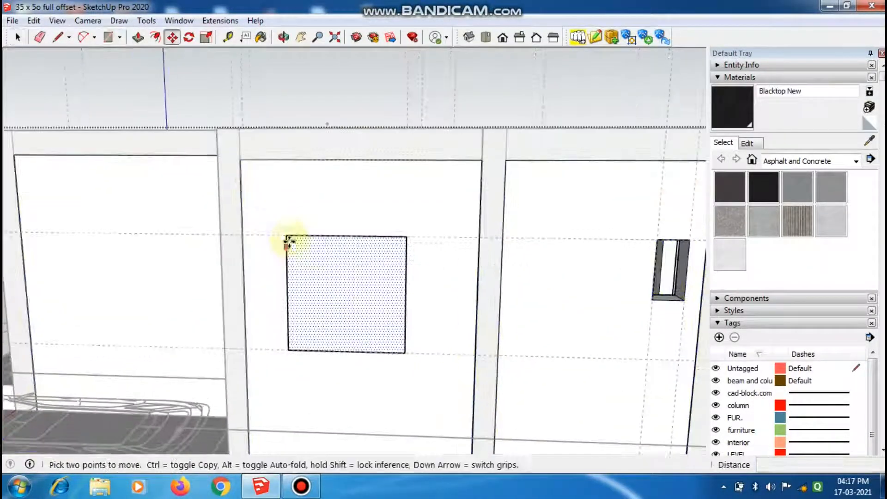
left_click(287, 237)
left_click(306, 293)
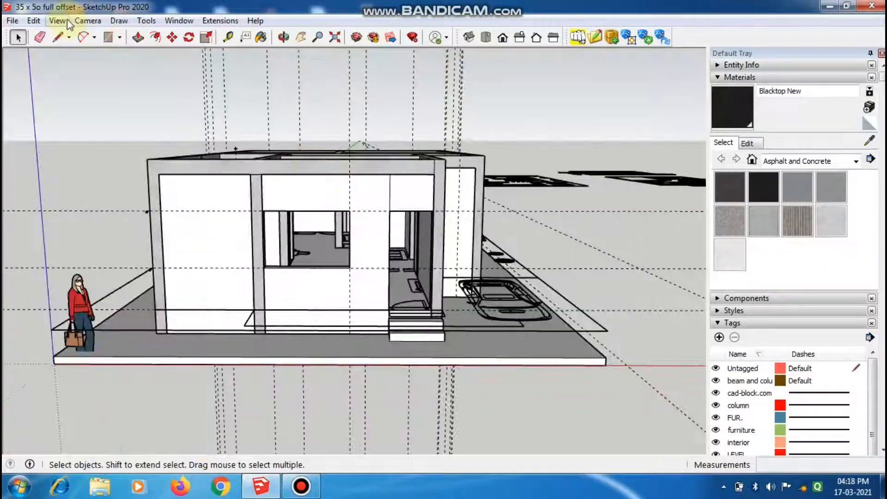
- Hide all the guides in the model
left_click(58, 21)
left_click(51, 156)
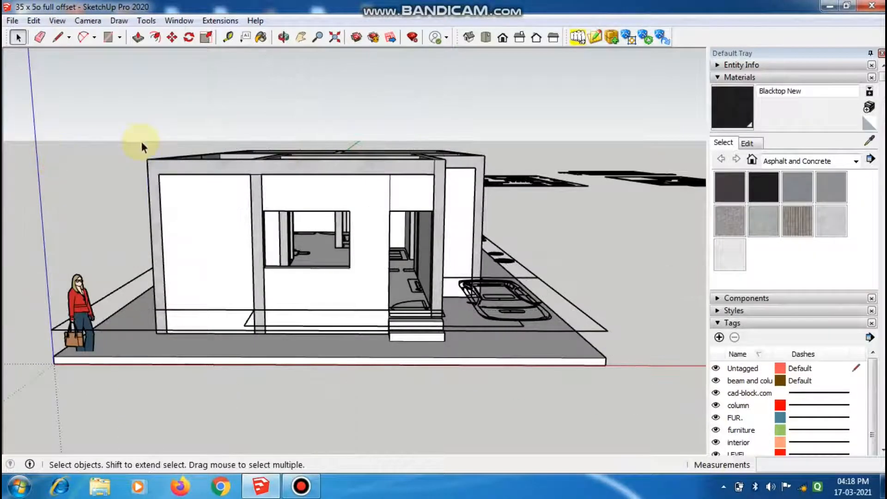
middle_click_drag(140, 140, 192, 249)
scroll(194, 217, "up", 1)
scroll(210, 186, "down", 2)
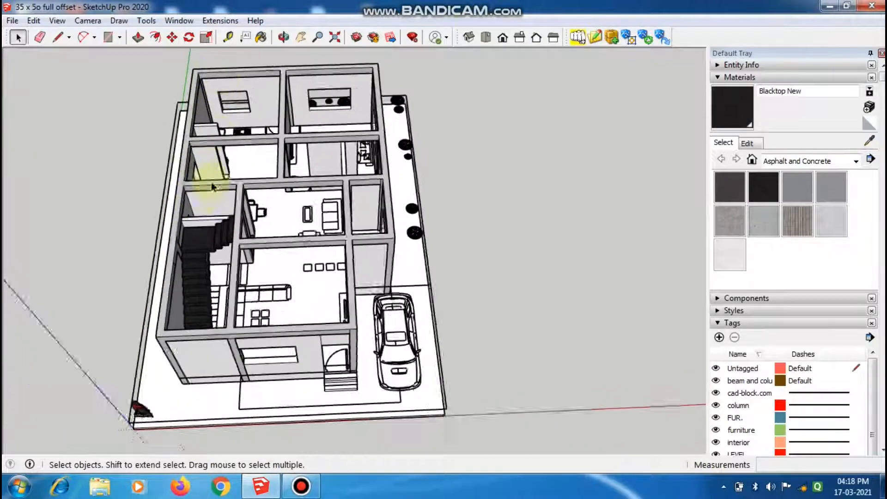
- Cover the kitchen with a rectangle drawn between opposite inner corners of the surrounding roof beams
scroll(199, 52, "up", 4)
middle_click_drag(204, 134, 223, 218)
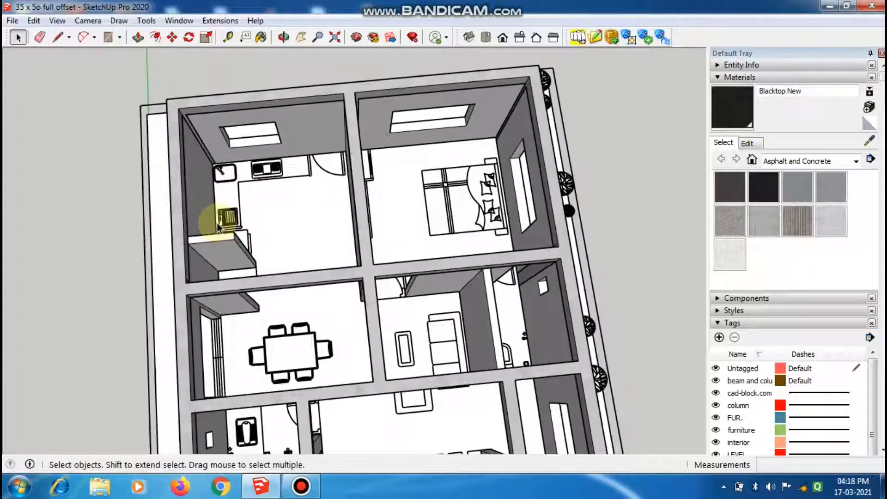
scroll(222, 217, "down", 2)
scroll(207, 130, "up", 4)
scroll(206, 129, "up", 1)
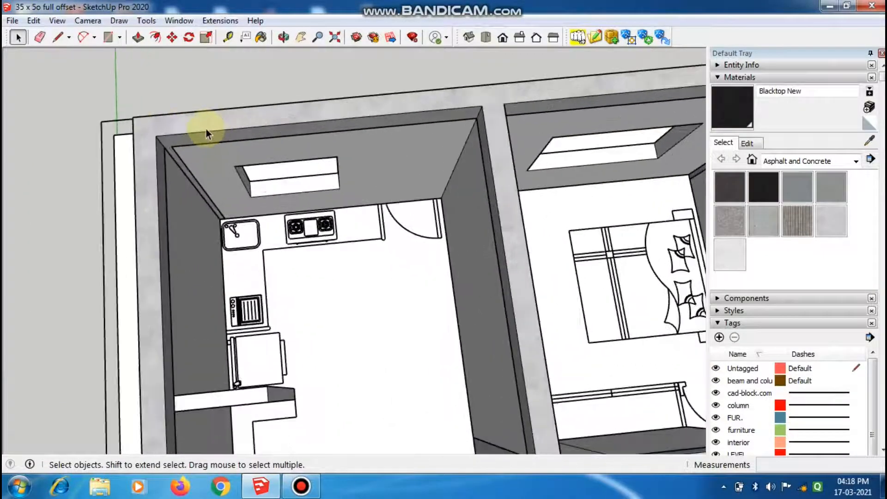
scroll(206, 129, "up", 1)
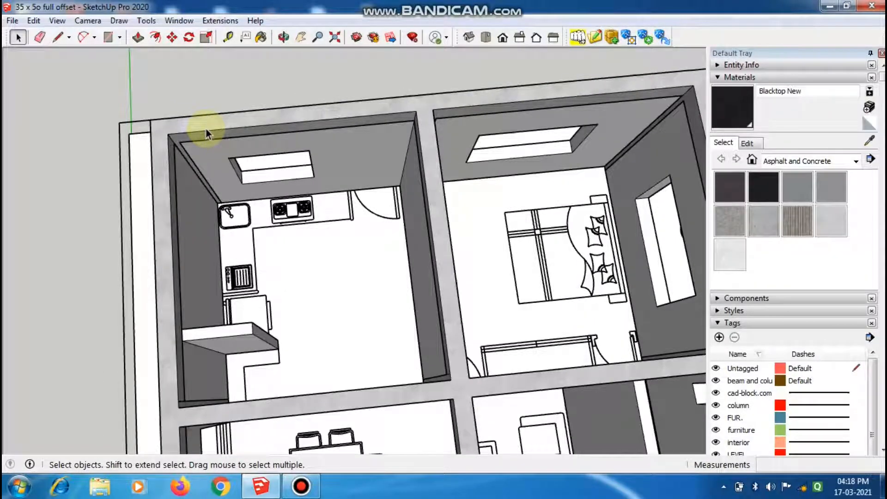
key("r")
left_click(168, 134)
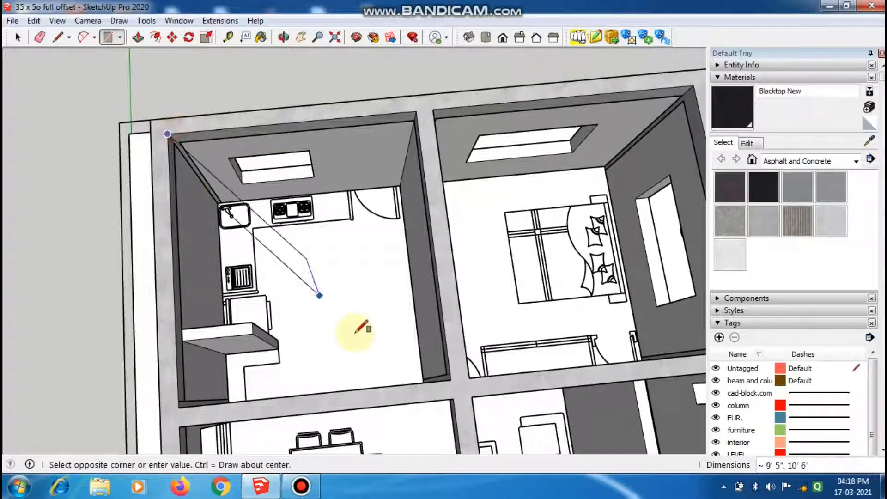
left_click(451, 380)
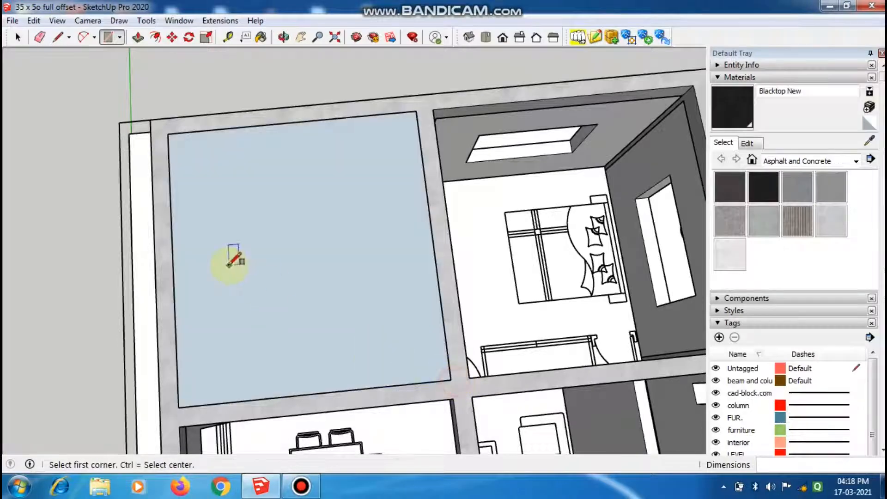
- Cover the rear bedroom with a rectangle drawn between opposite inner corners of its roof beams
scroll(234, 257, "down", 2)
left_click(384, 146)
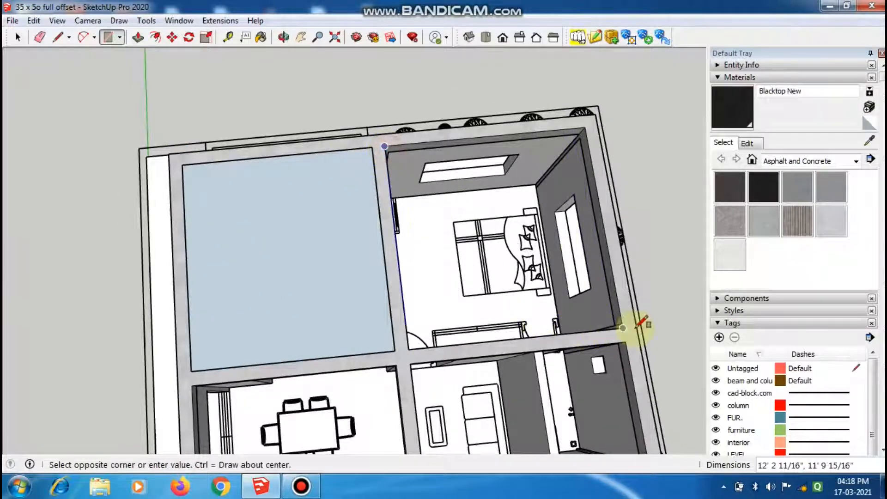
left_click(621, 330)
scroll(317, 159, "down", 3)
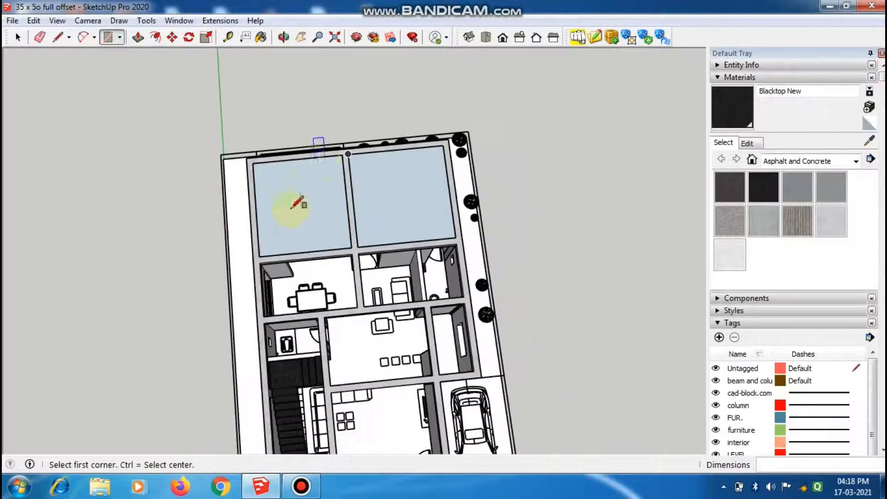
- Cover the dining room and the bay beside it with rectangles drawn between opposite inner corners of their roof beams
scroll(264, 273, "up", 4)
left_click(248, 267)
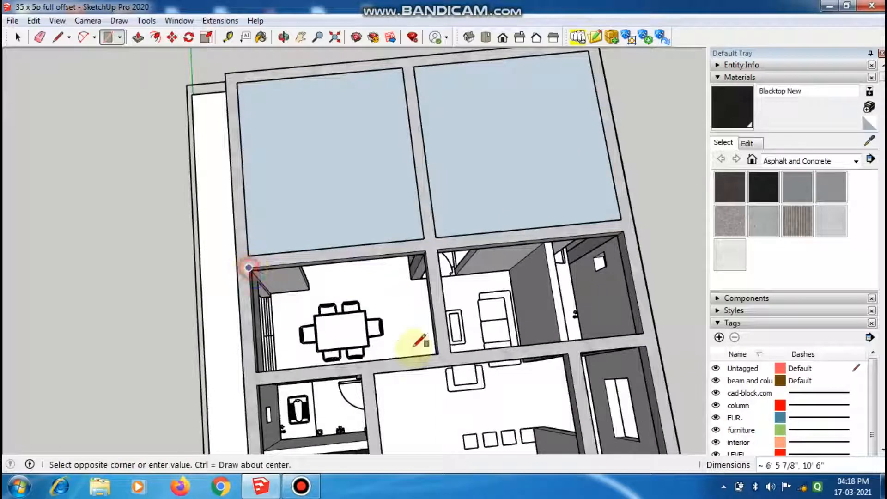
left_click(438, 352)
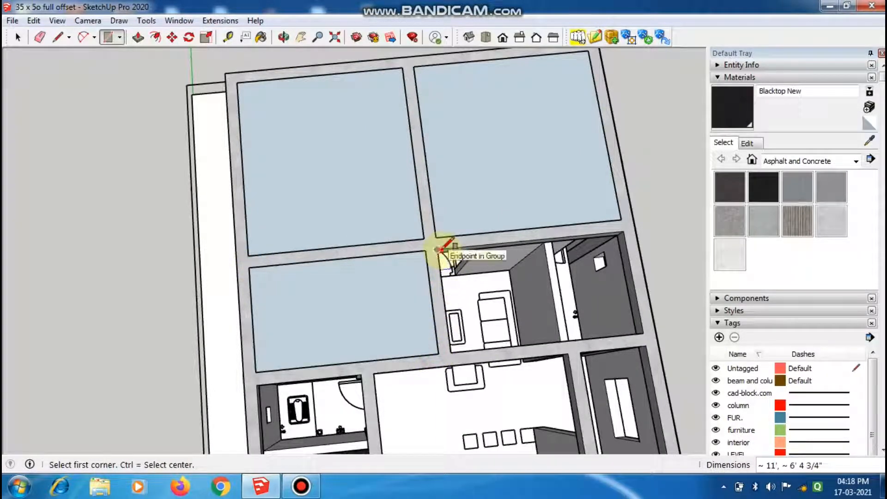
left_click(437, 250)
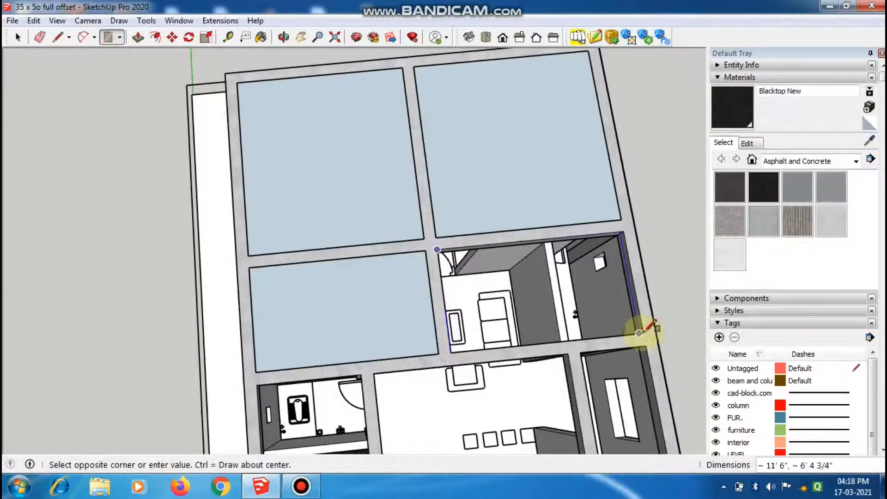
scroll(639, 332, "up", 3)
left_click(642, 334)
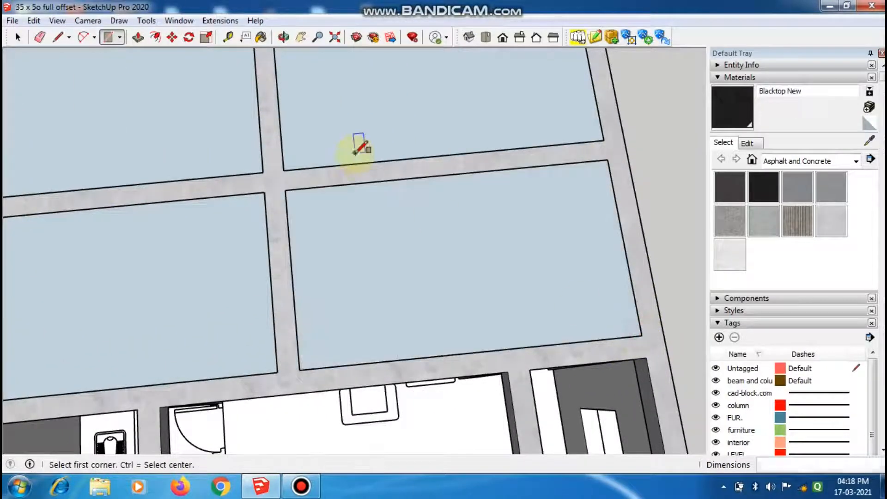
- Cover the central room with the four stools with a rectangle drawn between opposite inner corners of its roof beams
scroll(356, 149, "down", 5)
scroll(225, 261, "up", 2)
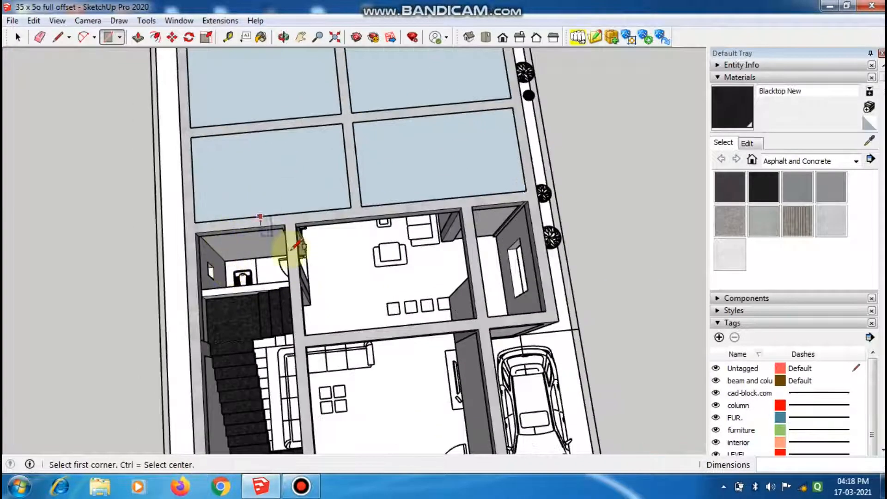
scroll(293, 245, "up", 3)
left_click(299, 208)
scroll(300, 208, "down", 2)
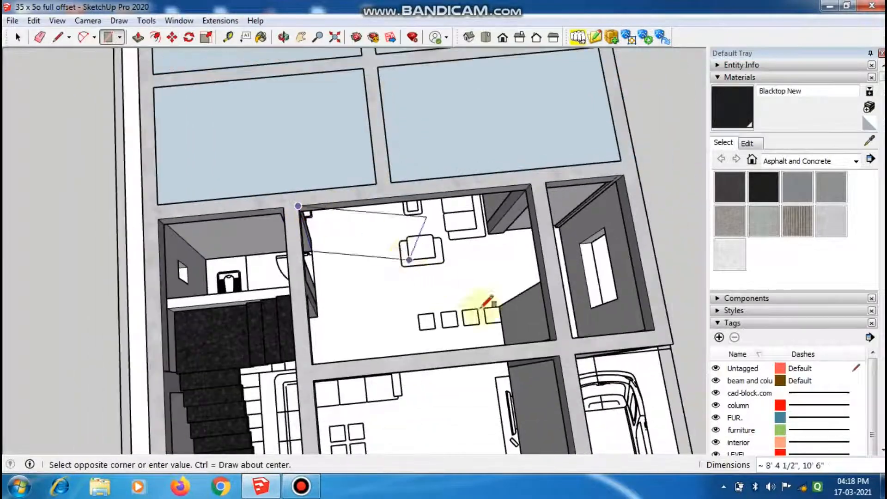
left_click(554, 340)
- Cover the front living room with a rectangle drawn between opposite inner corners of its roof beams
scroll(252, 175, "down", 2)
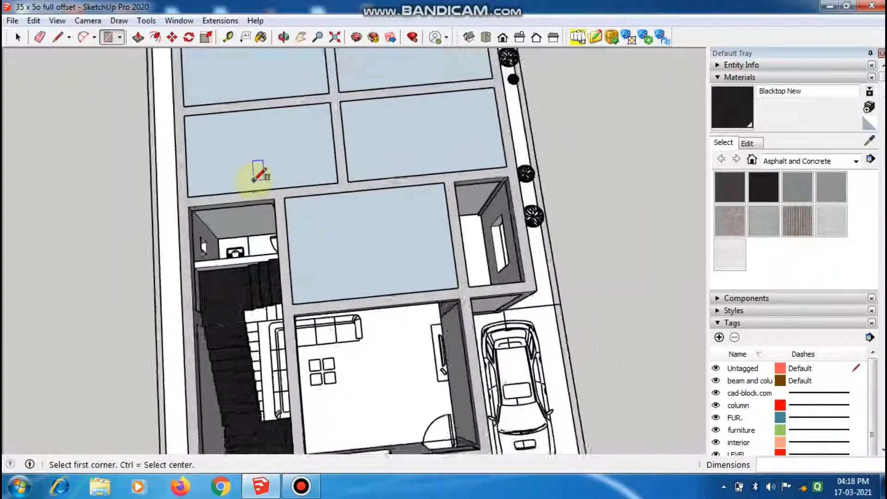
scroll(287, 232, "down", 1)
scroll(292, 262, "up", 2)
left_click(287, 256)
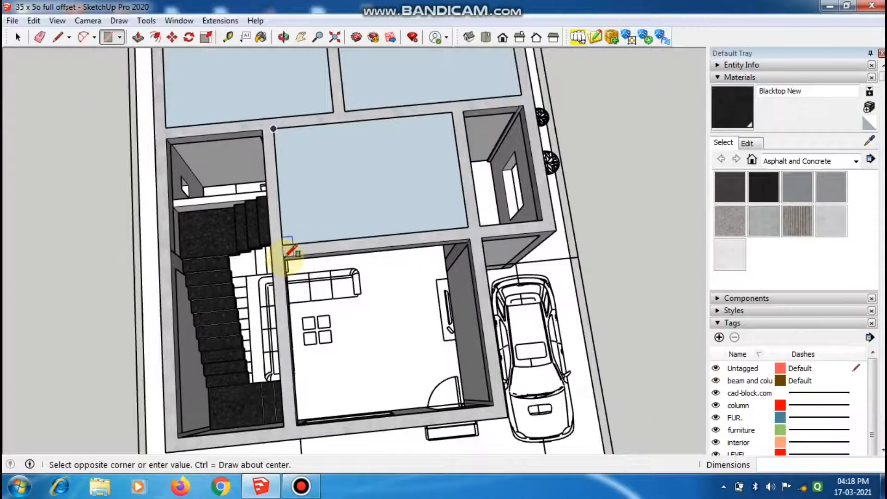
key("Escape")
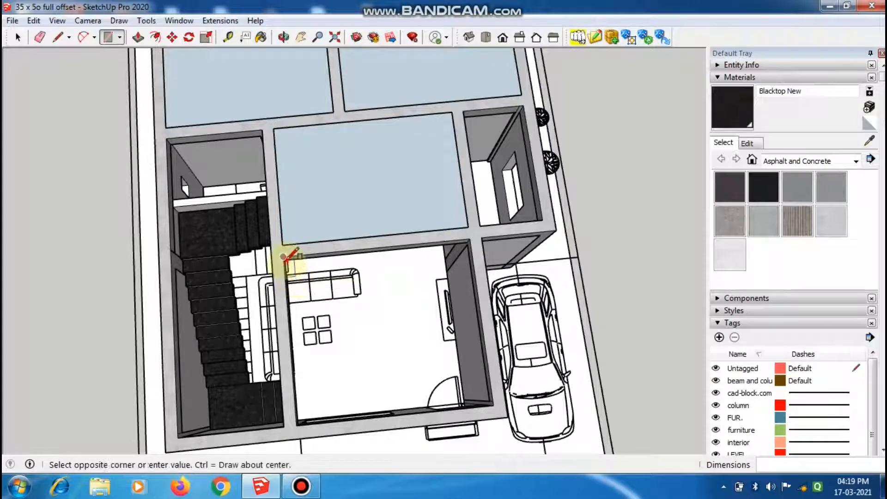
left_click(494, 405)
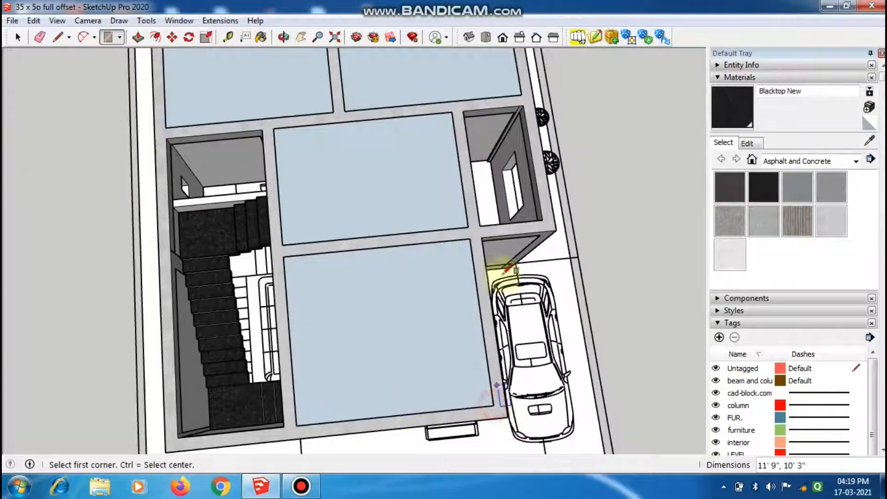
- Cover the narrow room behind the car with a rectangle drawn between opposite inner corners of its beams
left_click(463, 111)
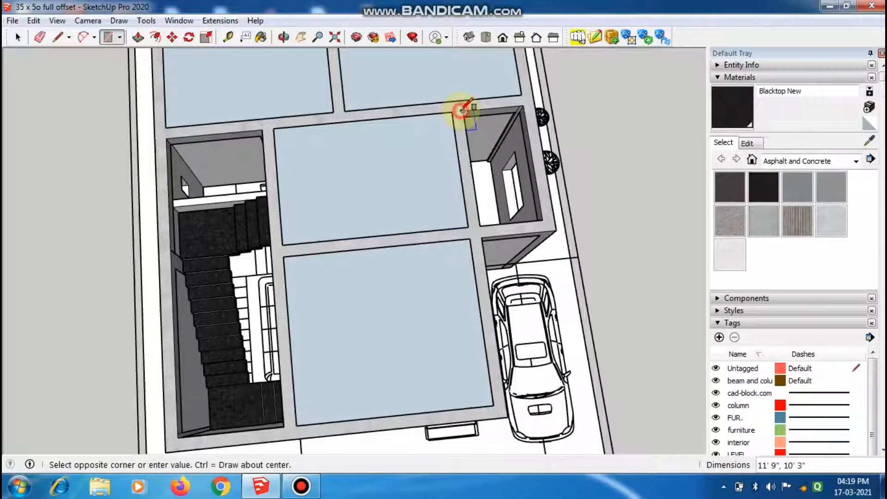
left_click(543, 217)
scroll(446, 267, "down", 5)
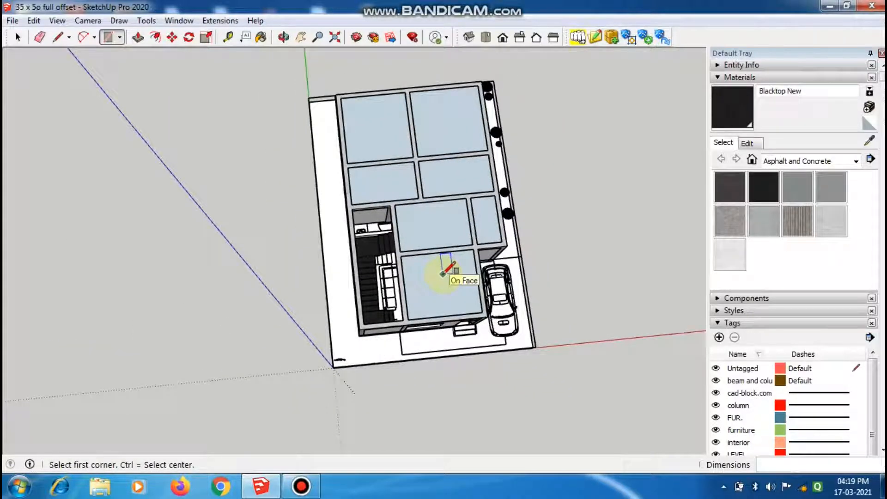
- Copy all seven roof faces about 46' out beyond the staircase side of the house, leaving the stairwell uncovered
scroll(422, 159, "up", 3)
mouse_move(422, 158)
middle_mouse_down()
mouse_move(337, 96)
mouse_move(356, 113)
middle_mouse_up()
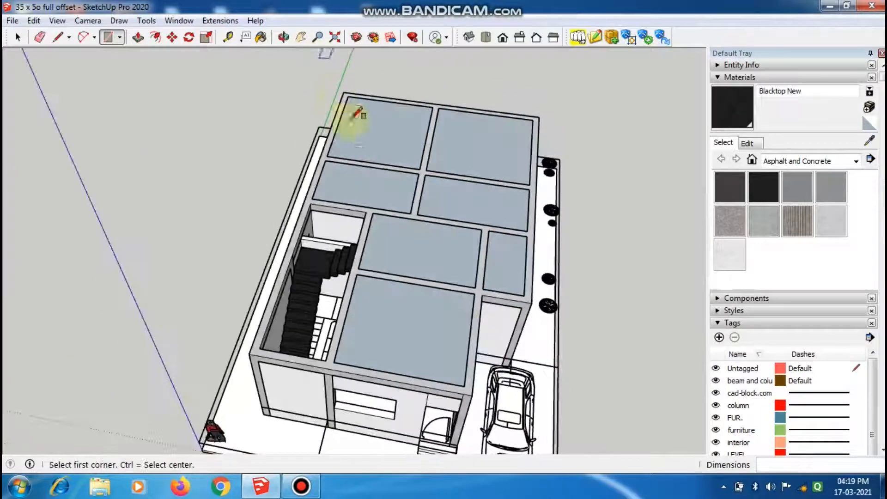
scroll(376, 133, "up", 3)
scroll(372, 131, "down", 4)
key("space")
left_click(373, 134)
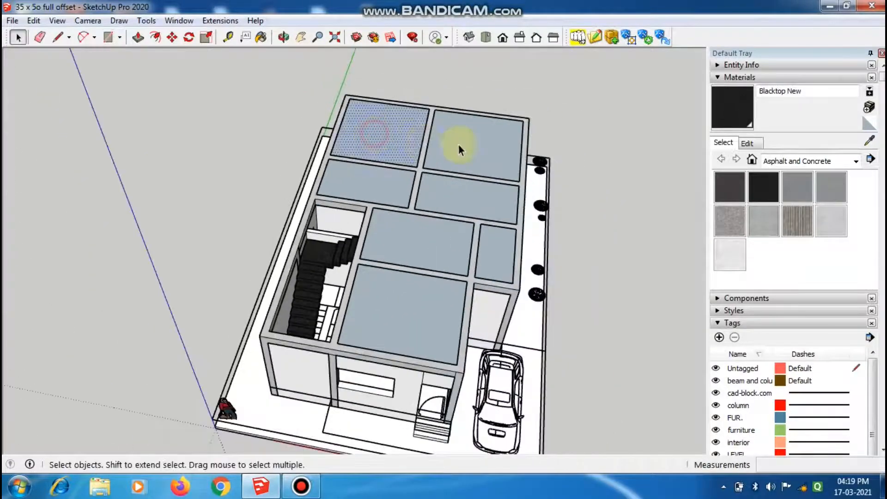
left_click(462, 145, "ctrl")
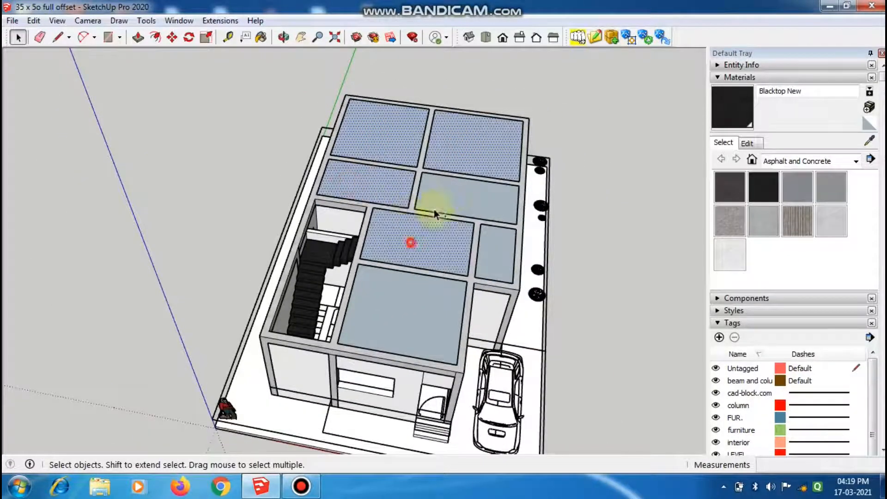
left_click(453, 194, "ctrl")
left_click(365, 327, "ctrl")
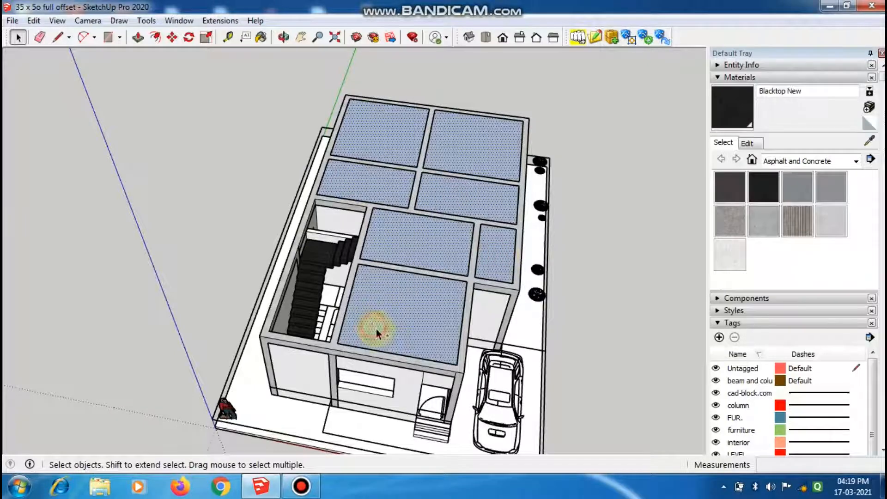
middle_click_drag(376, 329, 440, 366)
key("m")
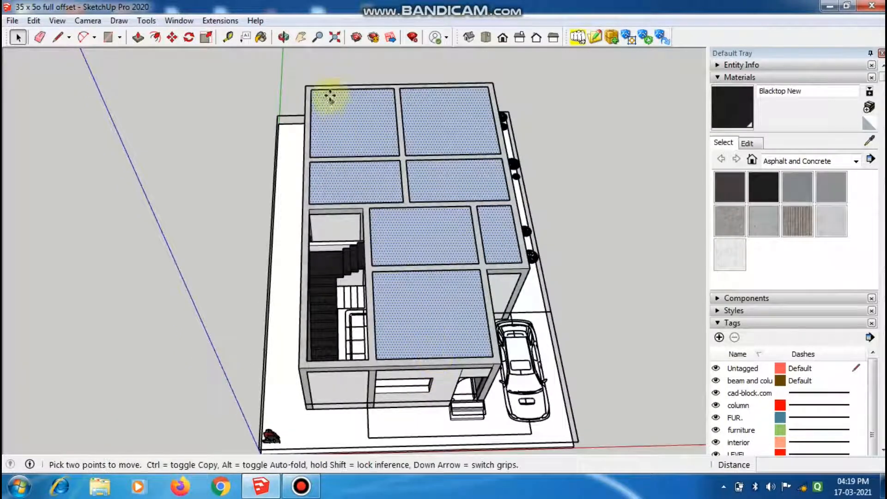
left_click(317, 90)
key("ctrl")
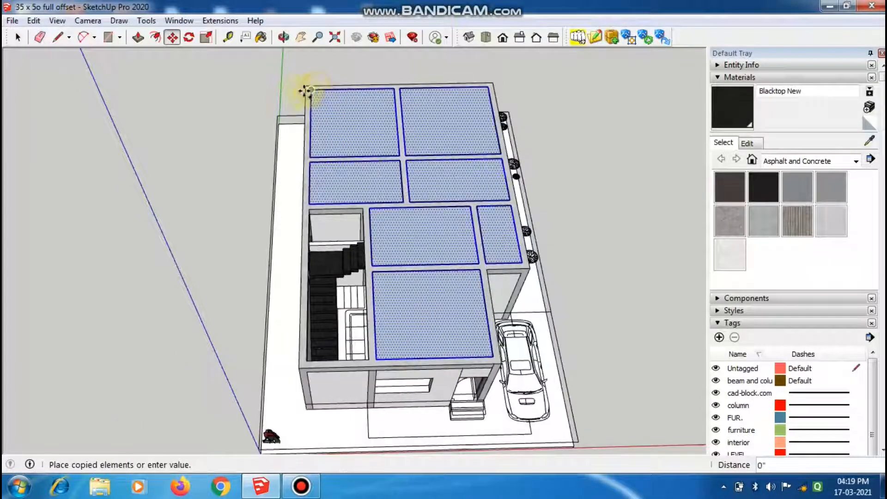
scroll(293, 92, "down", 5)
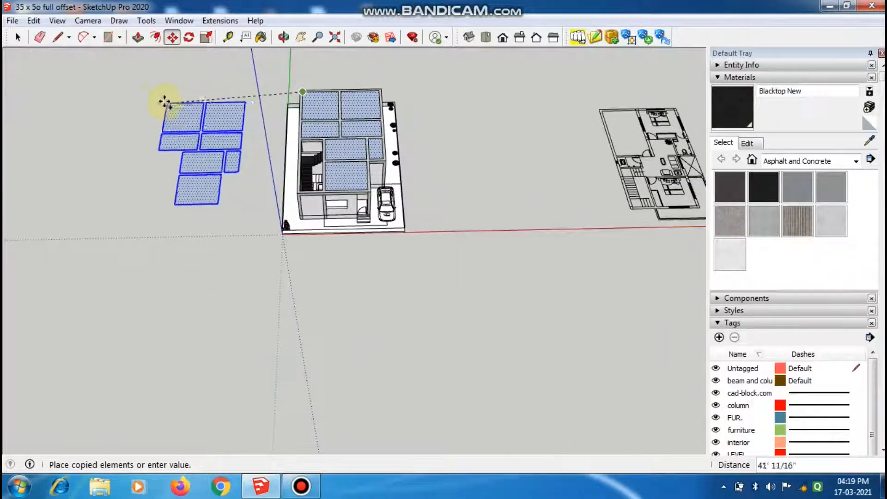
left_click(153, 95)
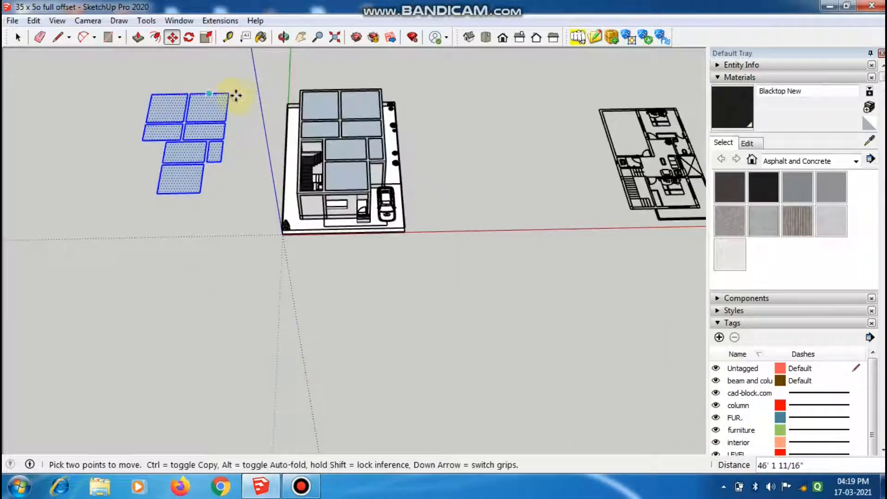
- Try to delete the original roof faces on the house all at once
scroll(249, 93, "up", 5)
key("space")
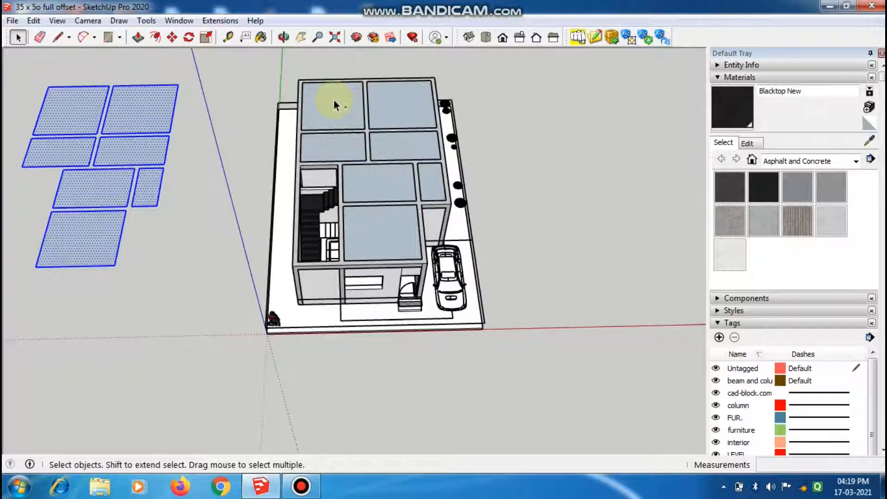
left_click(334, 99)
left_click(390, 109, "shift")
left_click(339, 149, "shift")
left_click(403, 137, "shift")
left_click(377, 179, "shift")
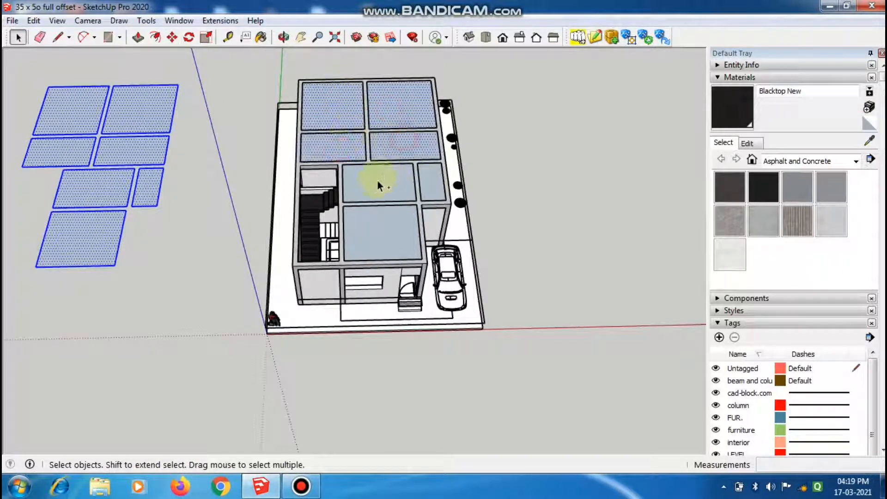
left_click(424, 184, "shift")
left_click(377, 228, "shift")
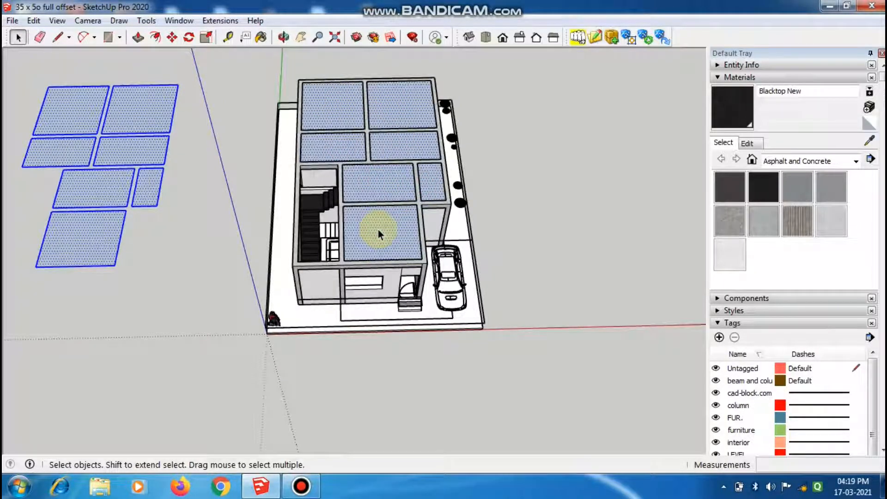
key("Delete")
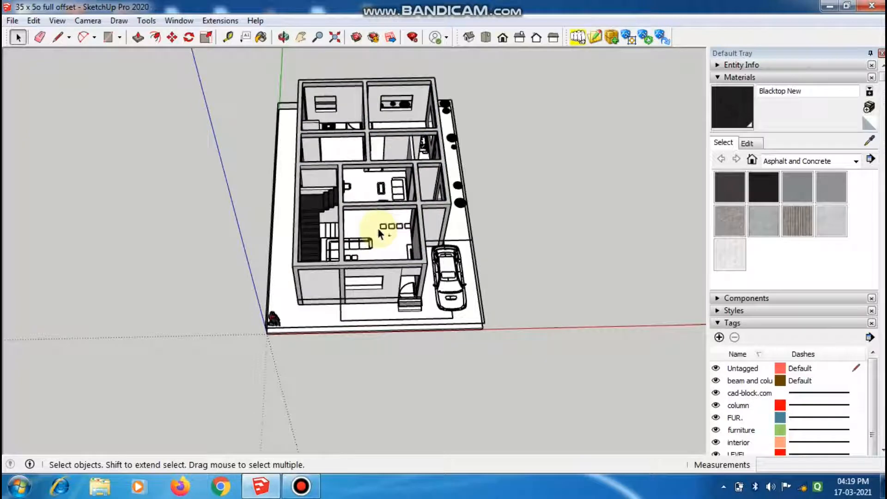
key("ctrl+z")
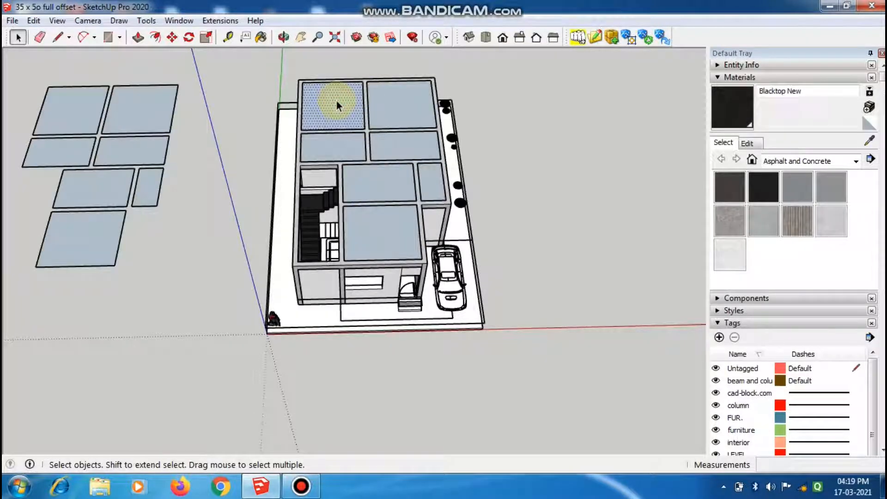
- Delete the seven original roof faces from the house one by one, keeping the copies beside it
key("Delete")
left_click(377, 94)
key("Delete")
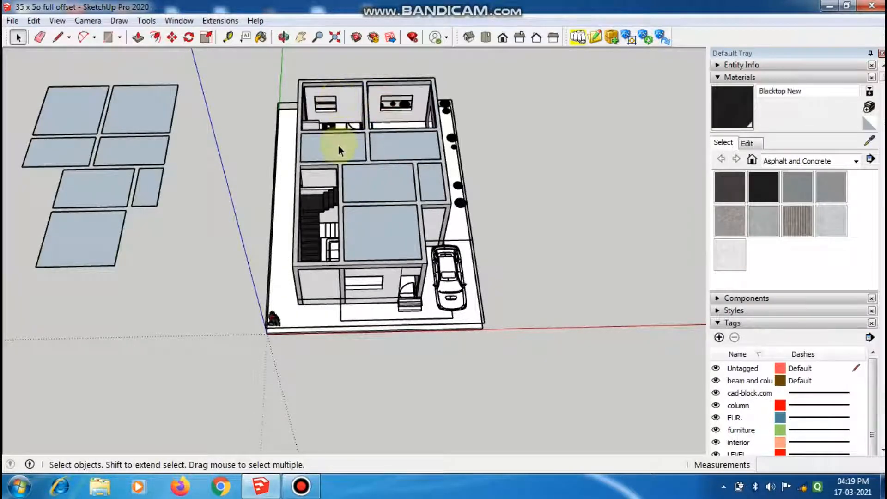
left_click(383, 146)
key("Delete")
key("Delete")
left_click(431, 185)
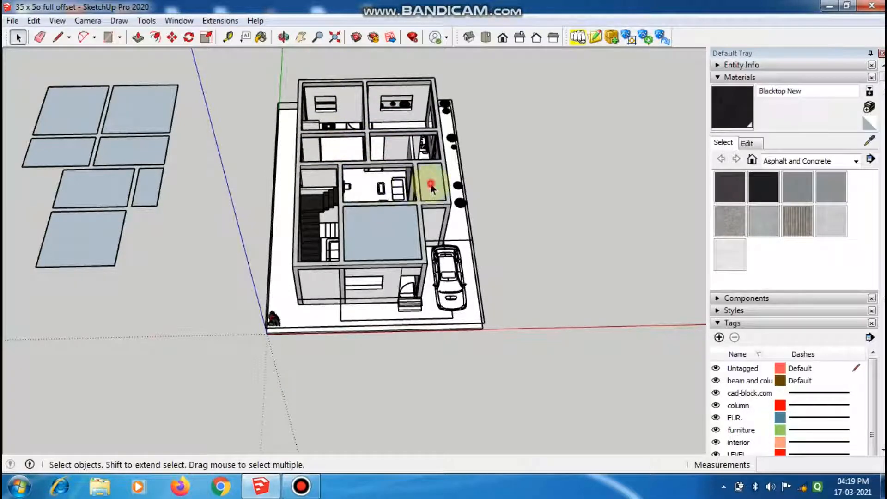
left_click(386, 227)
key("Delete")
- Pull the copied kitchen roof face up 5" into a slab
scroll(209, 142, "down", 3)
scroll(190, 134, "up", 6)
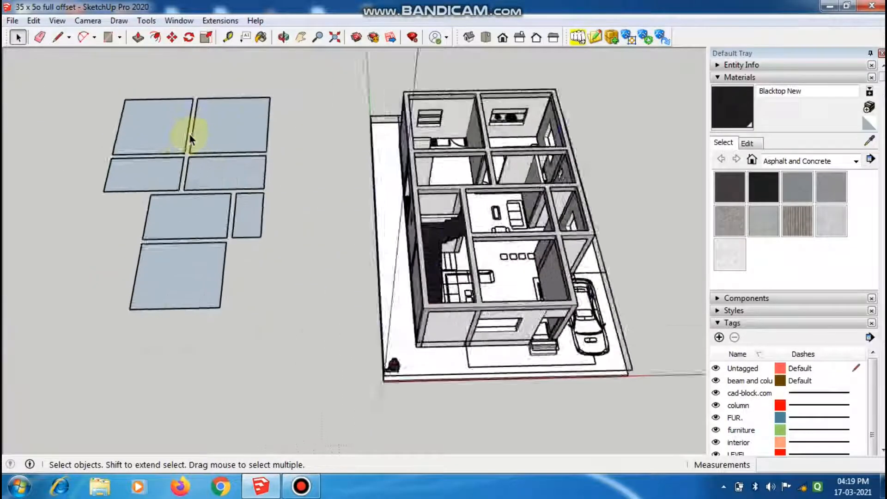
scroll(175, 132, "up", 2)
scroll(115, 123, "down", 3)
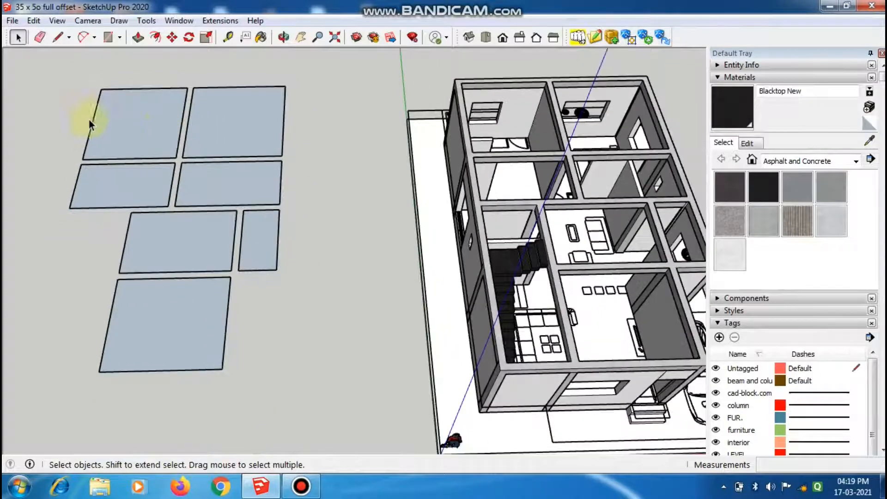
scroll(132, 125, "up", 5)
left_click(138, 133)
scroll(137, 131, "down", 4)
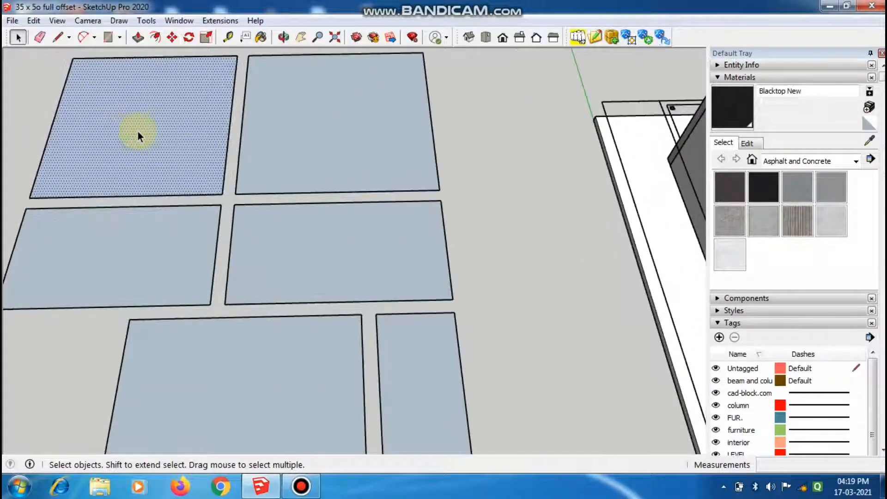
scroll(137, 131, "up", 1)
scroll(137, 130, "up", 2)
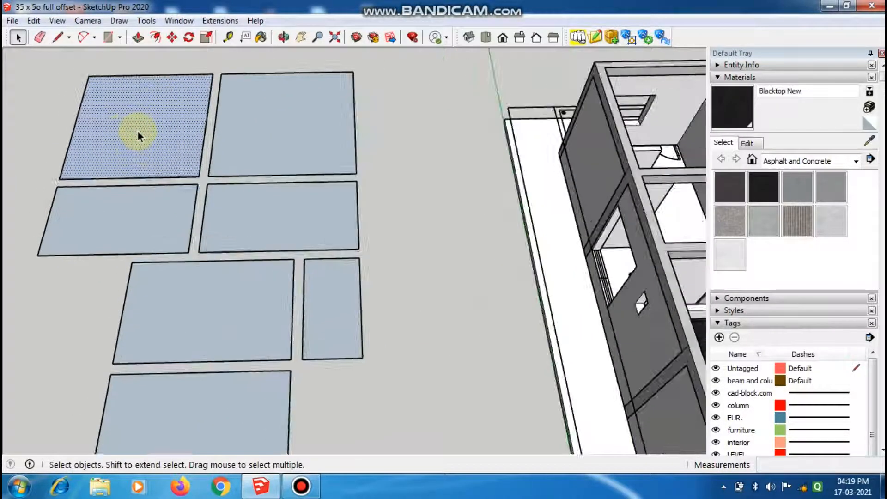
key("p")
left_click_drag(140, 133, 146, 139)
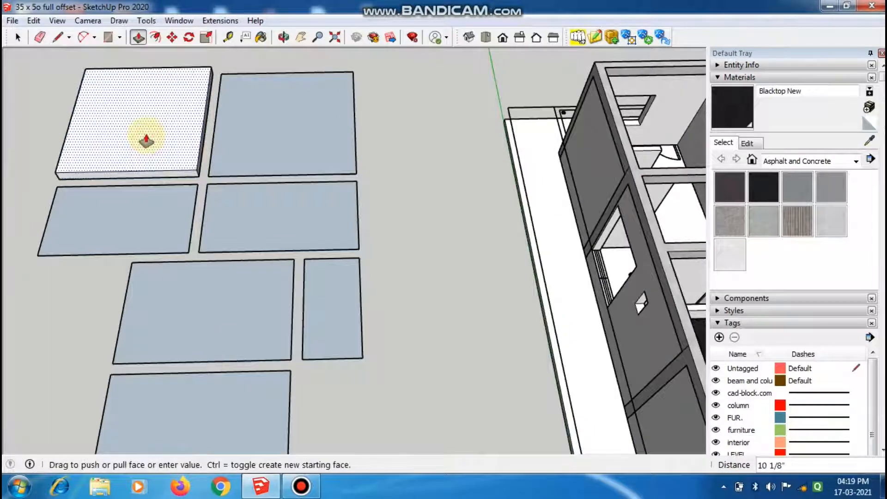
key("Return")
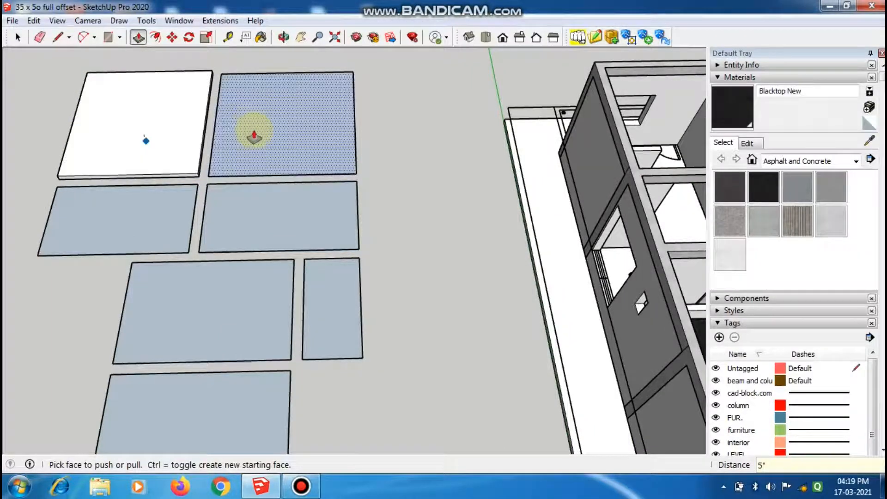
- Pull the six remaining copied roof faces up 5" into slabs matching the kitchen slab
left_click_drag(254, 136, 255, 131)
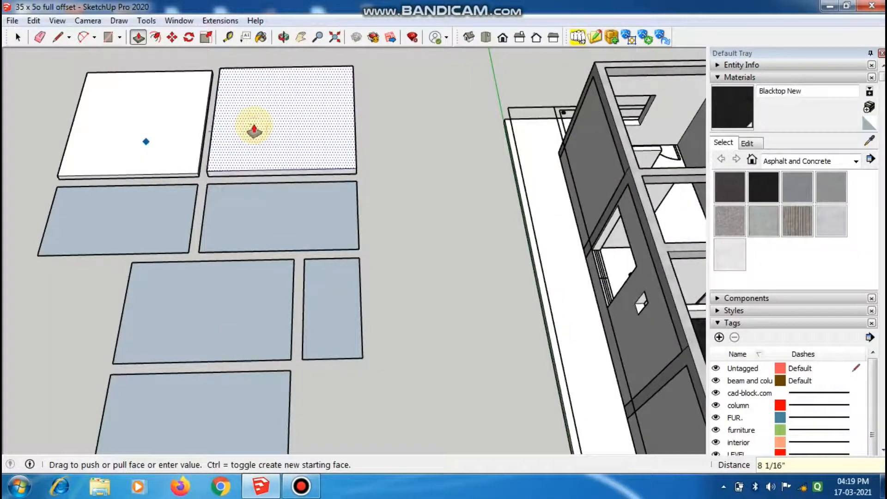
key("Return")
double_click(174, 204)
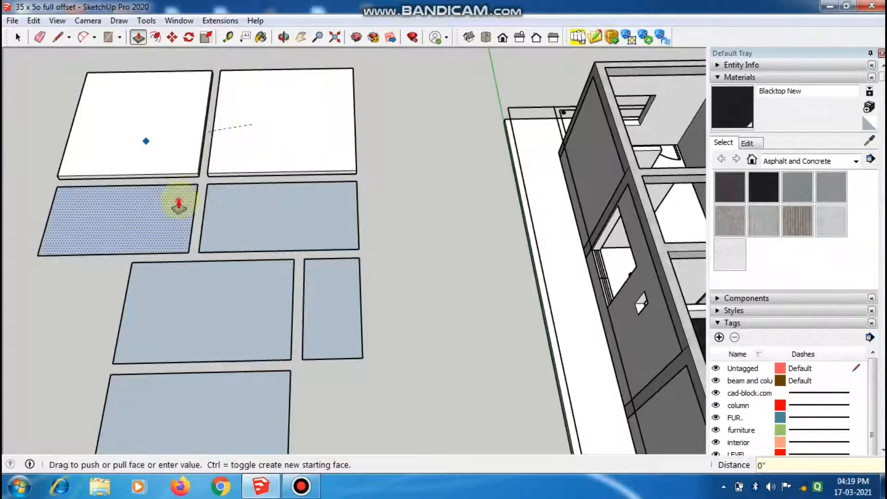
double_click(228, 204)
double_click(211, 286)
double_click(321, 293)
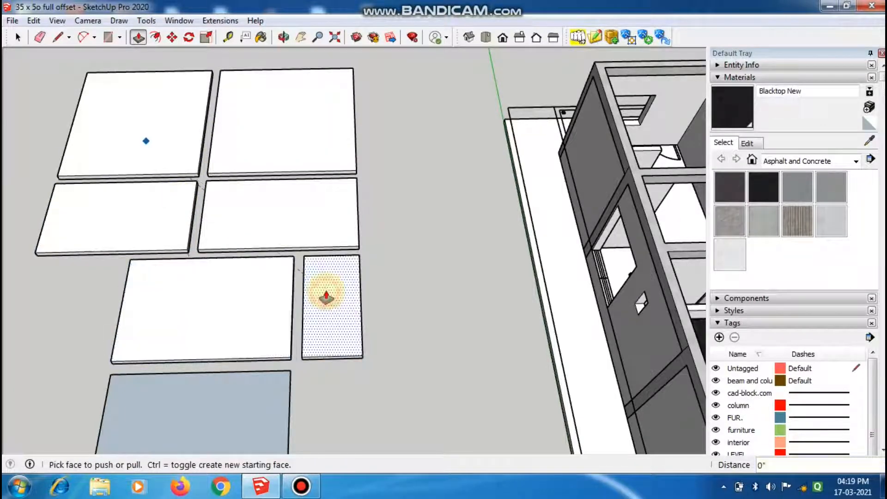
scroll(319, 291, "down", 3)
double_click(279, 392)
scroll(311, 253, "down", 2)
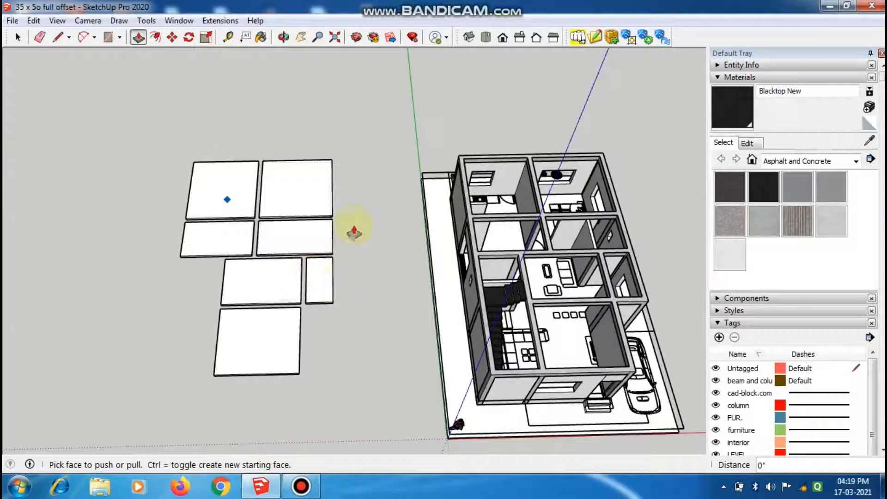
- Paint all seven roof slabs together with Concrete Form 4x8, and their upper faces with Concrete Aggregate Smoke
key("space")
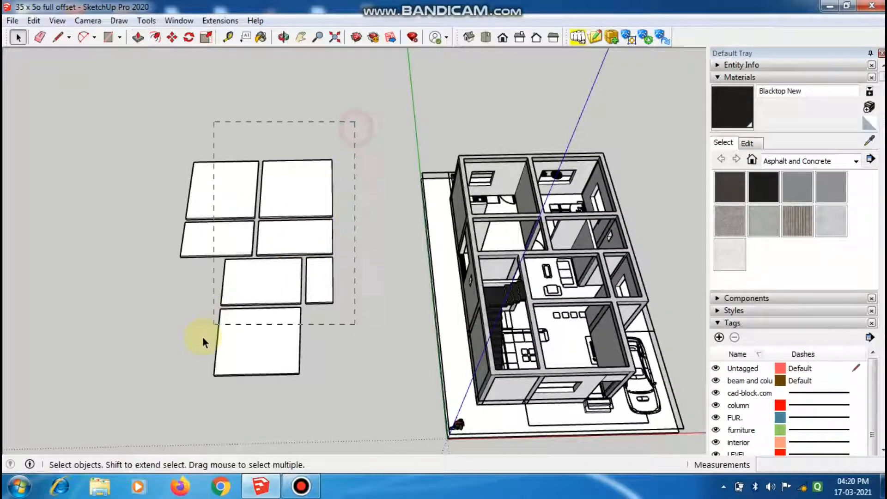
left_click_drag(155, 400, 155, 400)
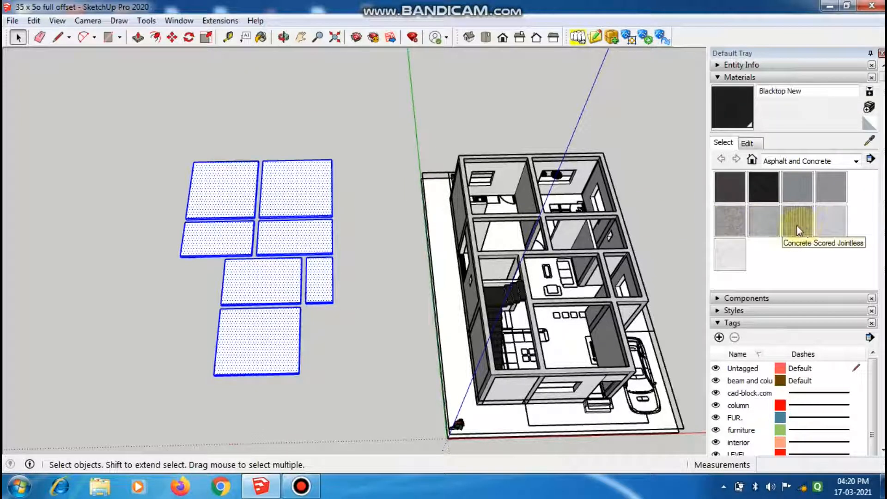
left_click(761, 222)
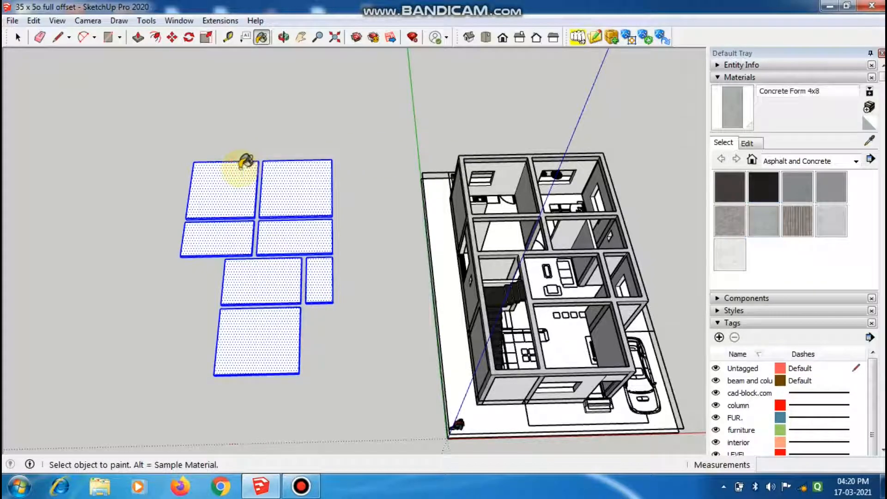
left_click(241, 166)
scroll(243, 164, "down", 3)
middle_click_drag(279, 252, 257, 203)
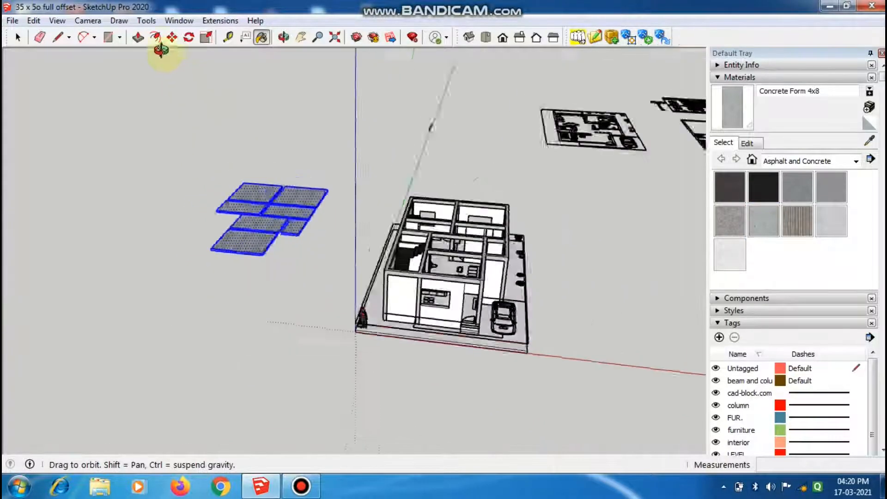
scroll(251, 228, "up", 4)
key("space")
scroll(287, 203, "down", 3)
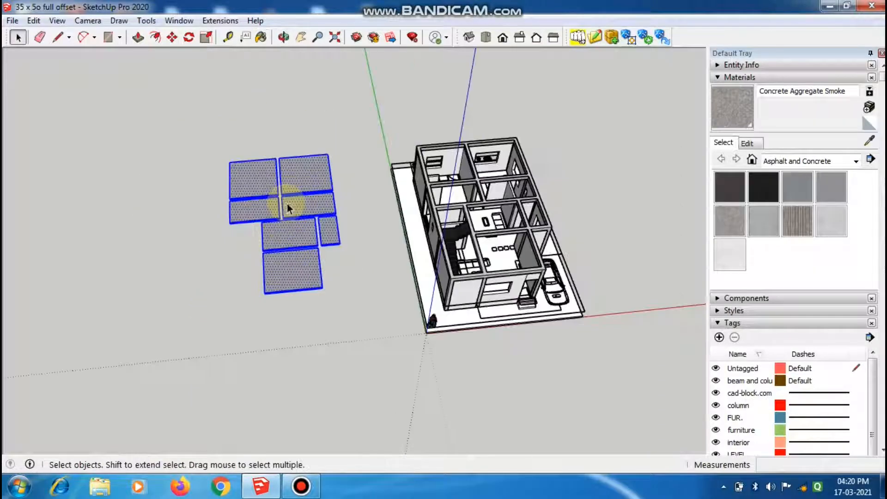
- Combine the seven painted roof slabs beside the house into one group
right_click(288, 204)
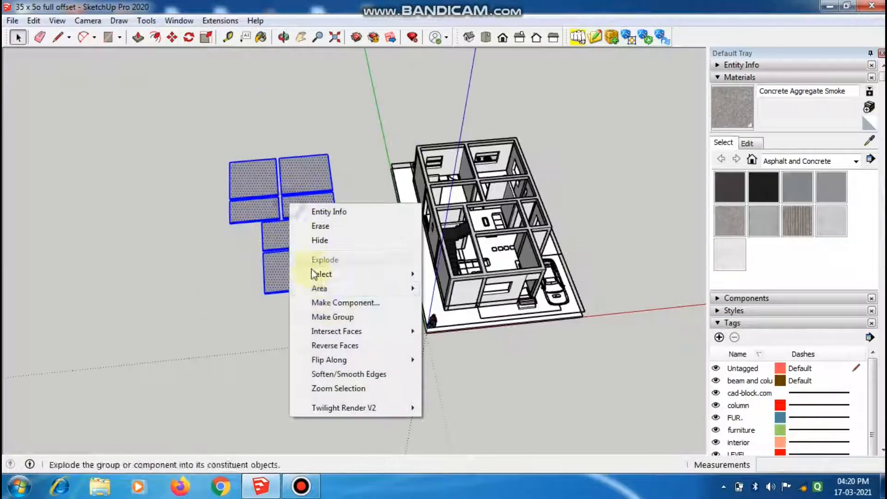
left_click(322, 318)
left_click(254, 322)
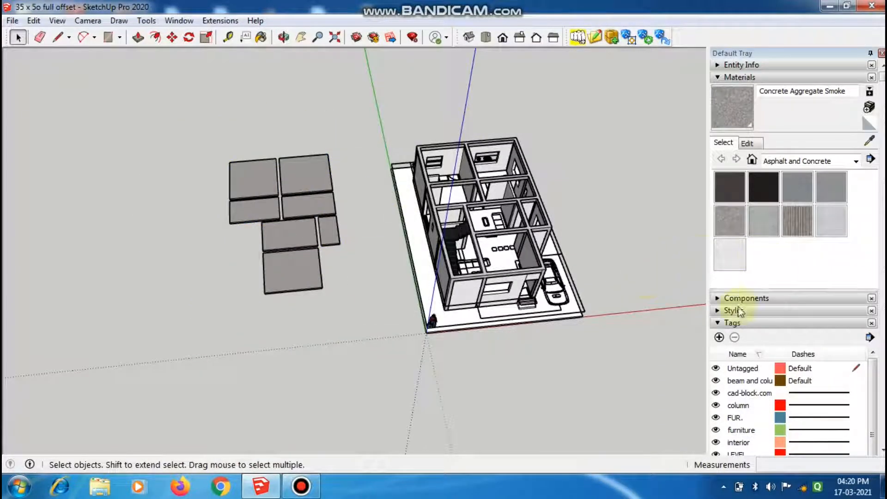
- Add a new tag named "slab 1" for the roof slabs
left_click(719, 338)
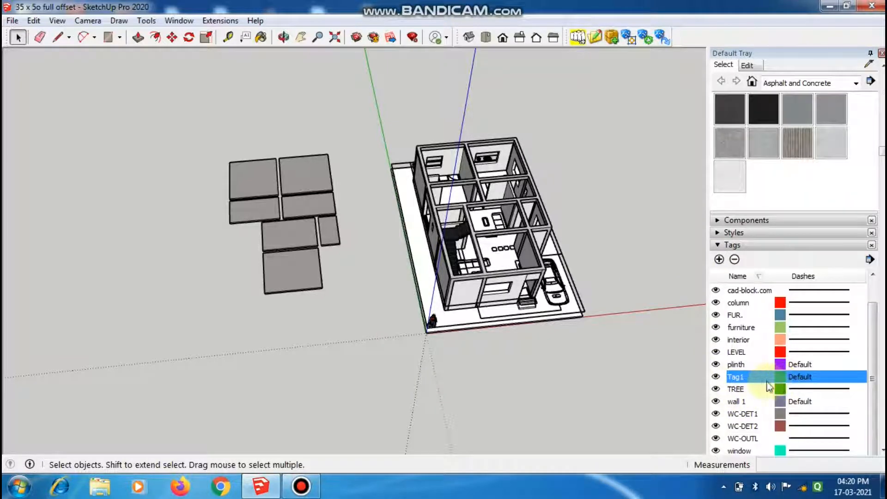
double_click(744, 378)
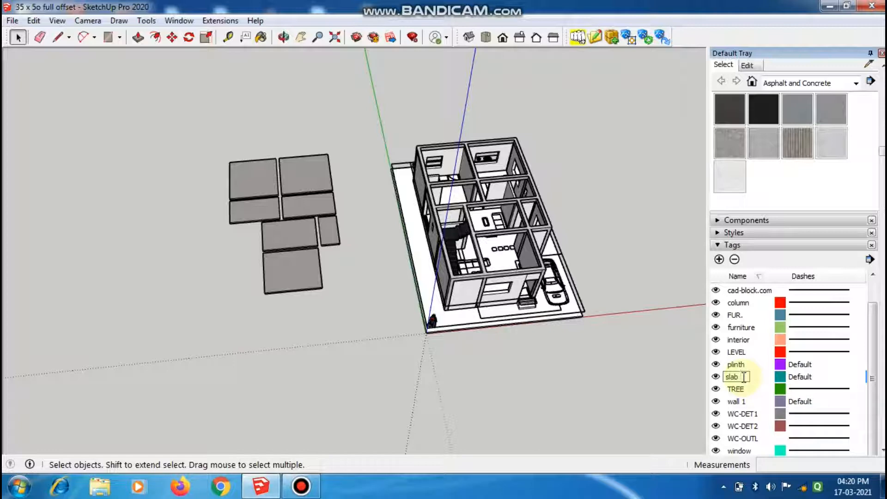
left_click(386, 418)
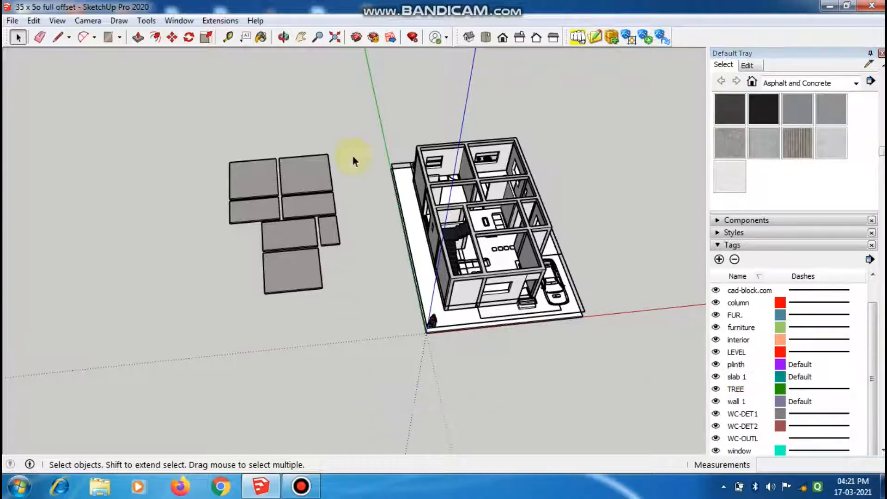
- Assign the grouped roof slabs to the "slab 1" tag
left_click_drag(214, 313, 213, 314)
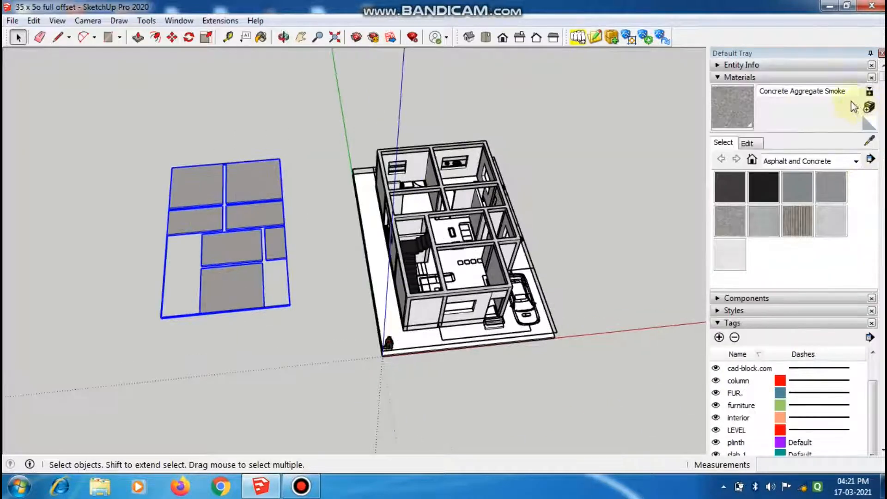
left_click(785, 67)
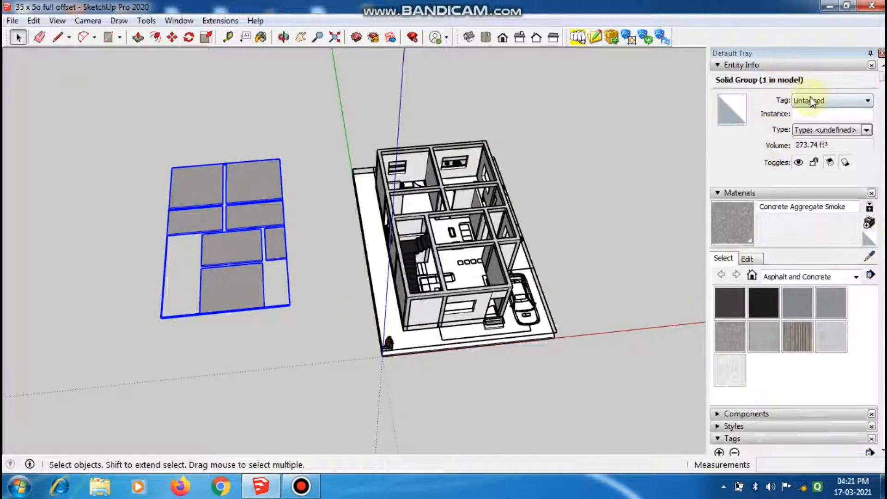
left_click(814, 101)
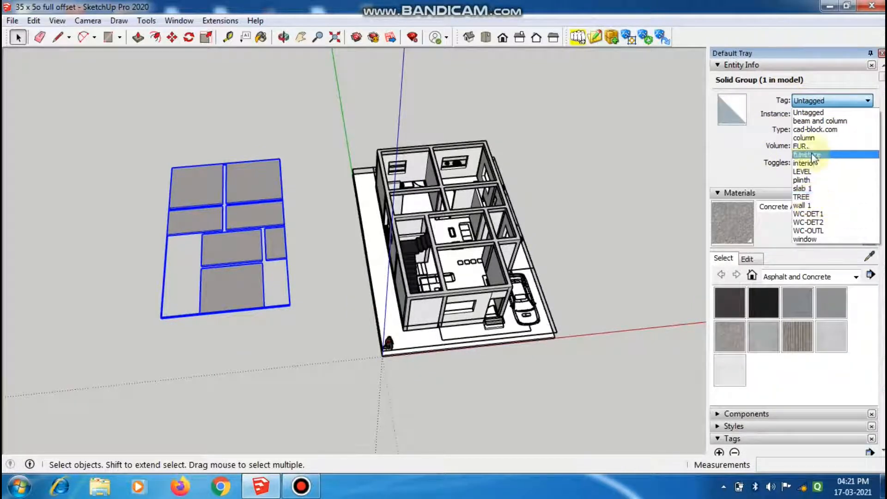
left_click(804, 188)
left_click(284, 90)
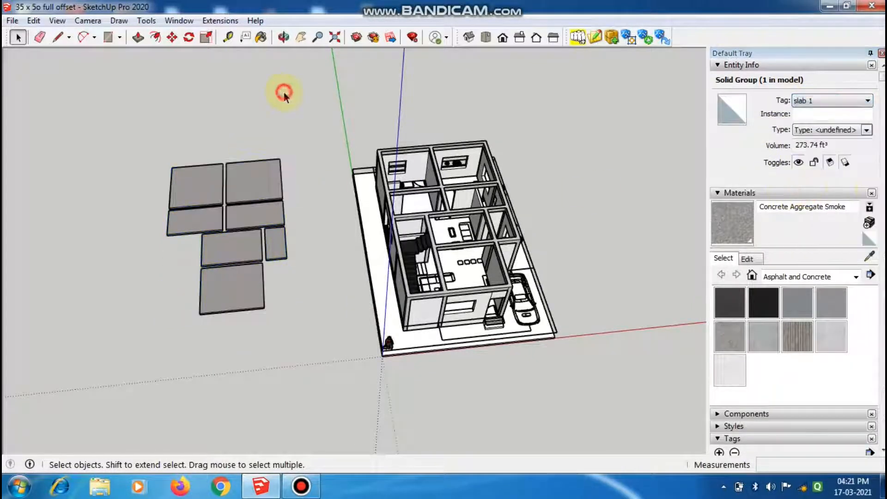
- Move the slab group about 46' onto the house, snapping its rear outer corner to the matching inner corner of the roof beams
left_click(262, 230)
scroll(256, 163, "up", 6)
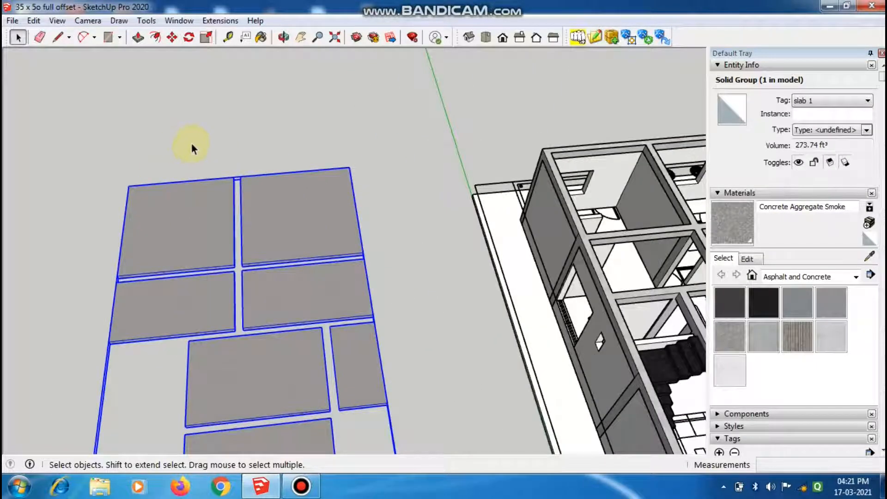
key("m")
scroll(139, 187, "up", 2)
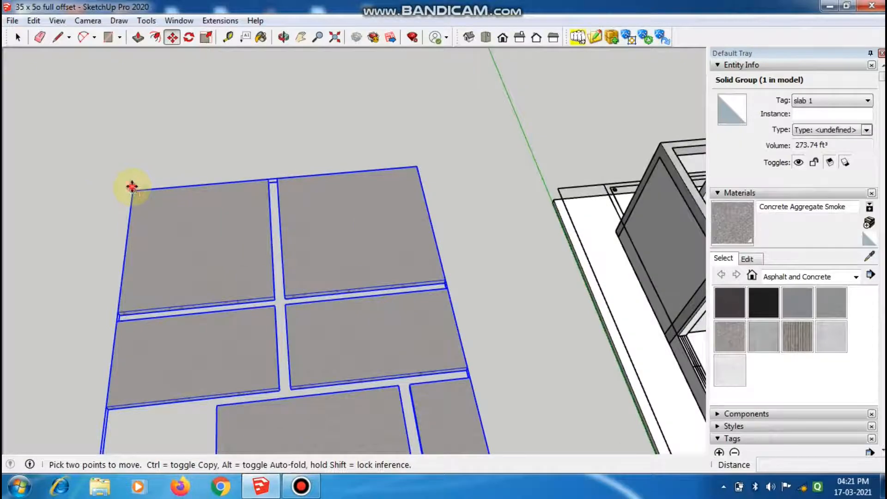
left_click(132, 187)
scroll(131, 188, "down", 5)
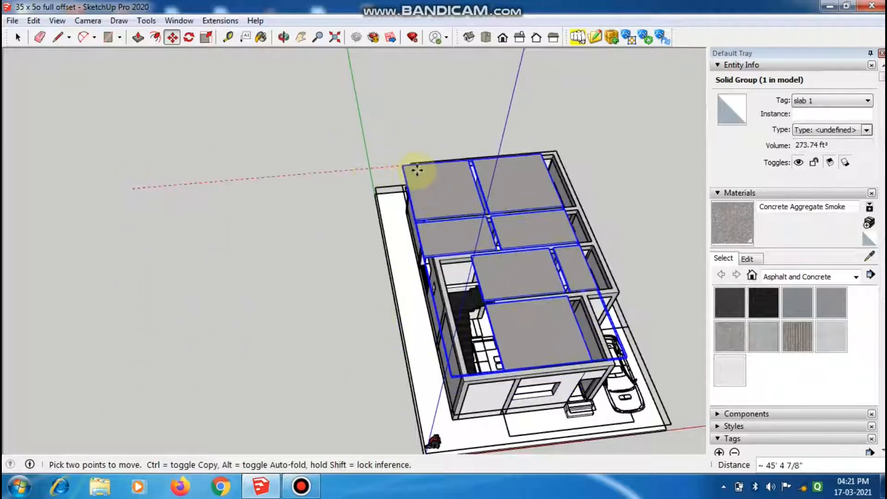
scroll(418, 170, "up", 5)
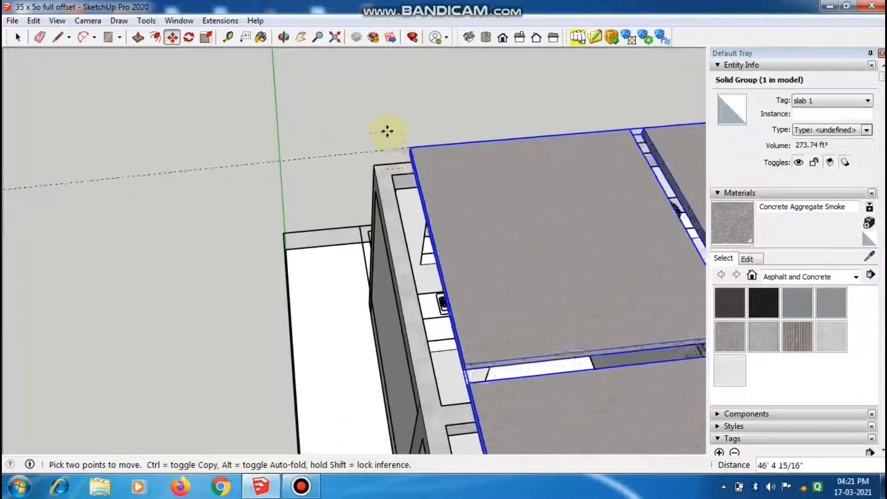
scroll(408, 171, "up", 1)
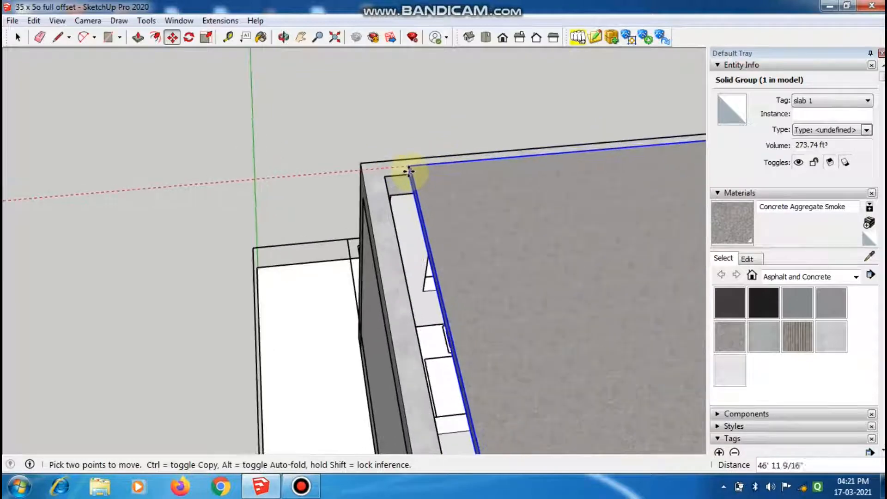
scroll(386, 175, "up", 2)
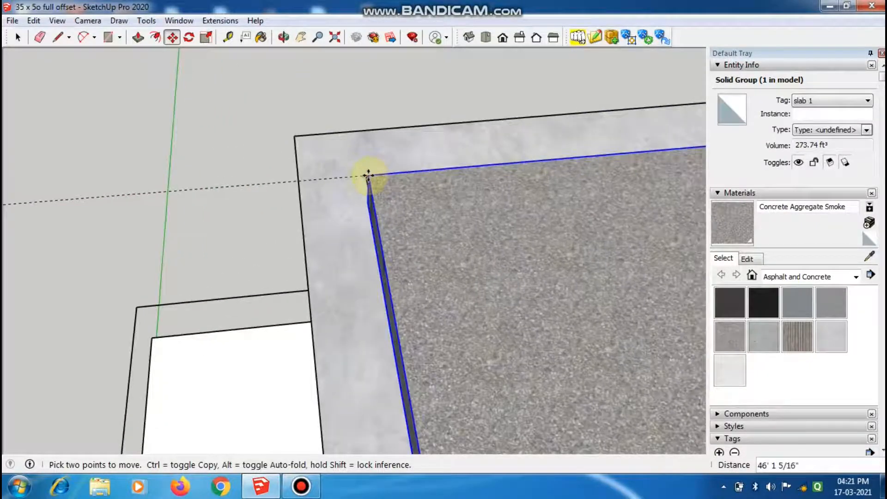
scroll(368, 176, "up", 5)
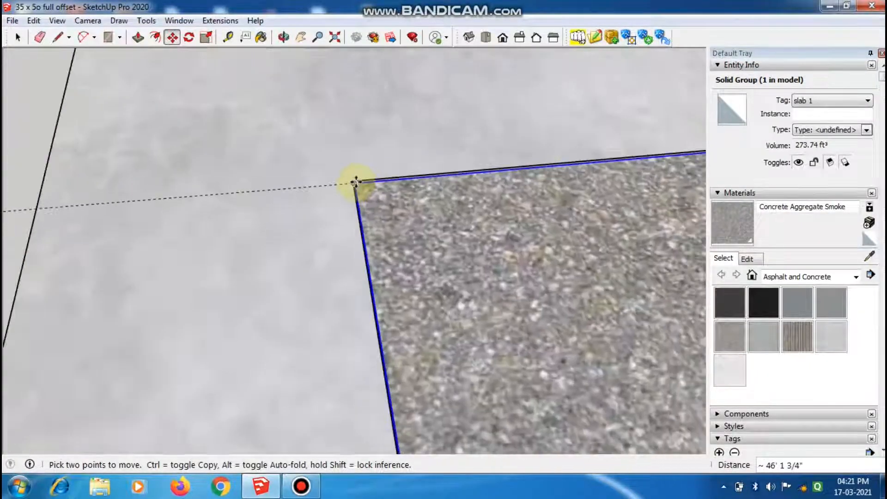
scroll(330, 148, "down", 3)
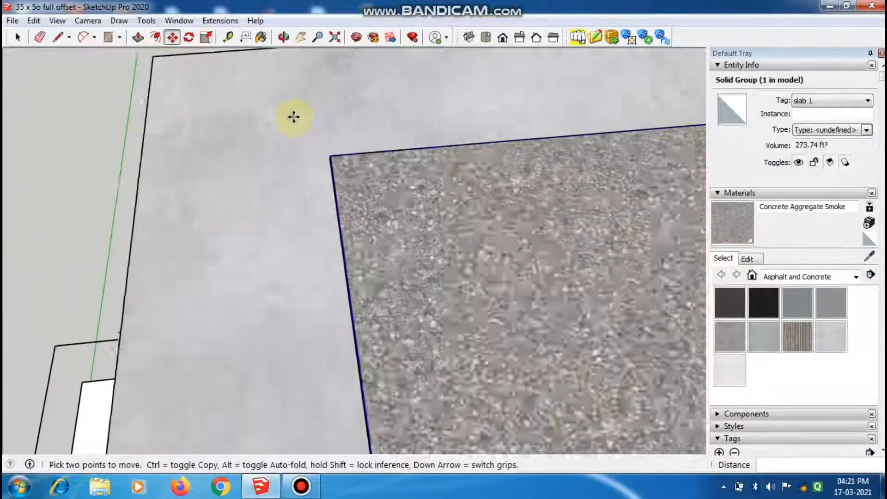
- Examine how the slabs fit between the roof beams, from above and from inside the house through the entrance
middle_click_drag(293, 115, 313, 141)
scroll(326, 90, "down", 6)
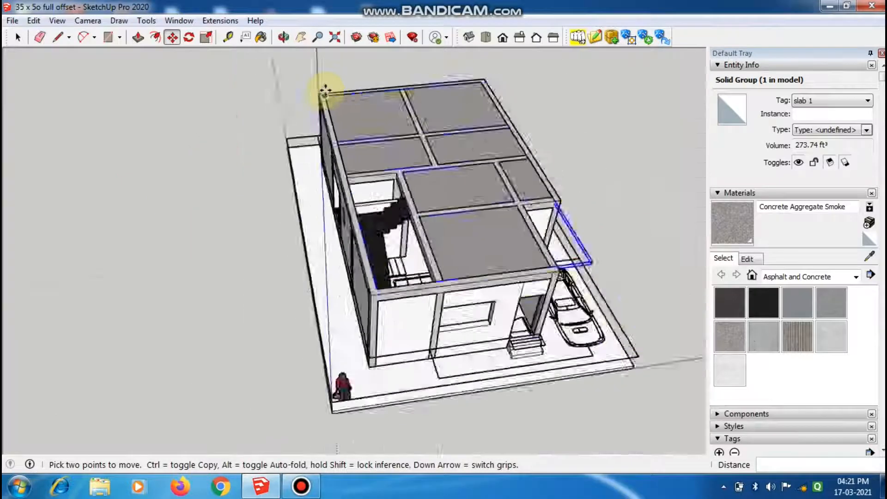
scroll(370, 154, "up", 4)
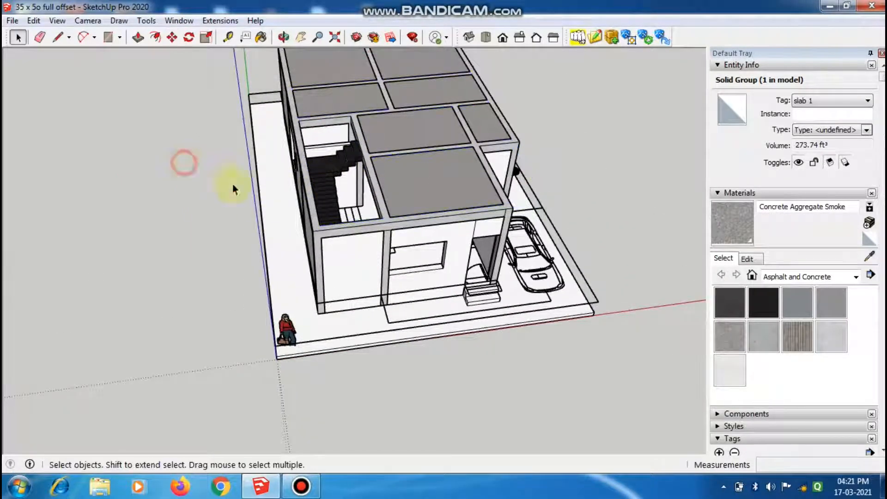
middle_click_drag(299, 170, 401, 131)
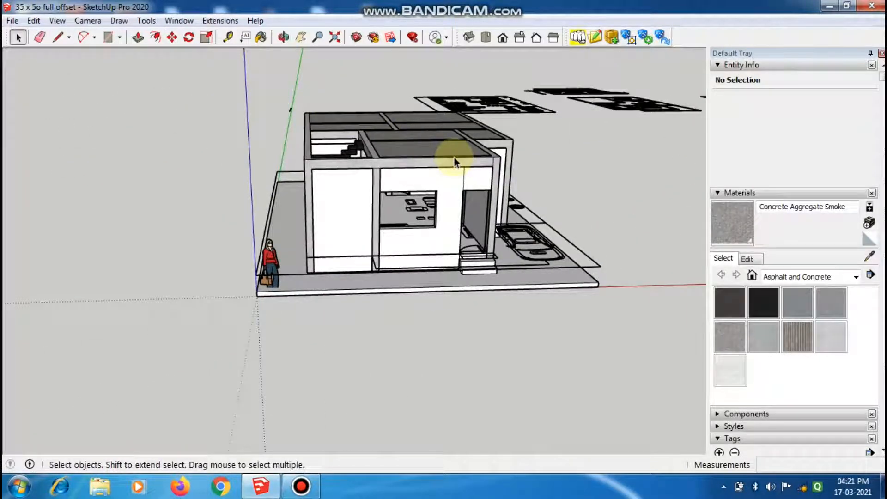
scroll(454, 157, "up", 6)
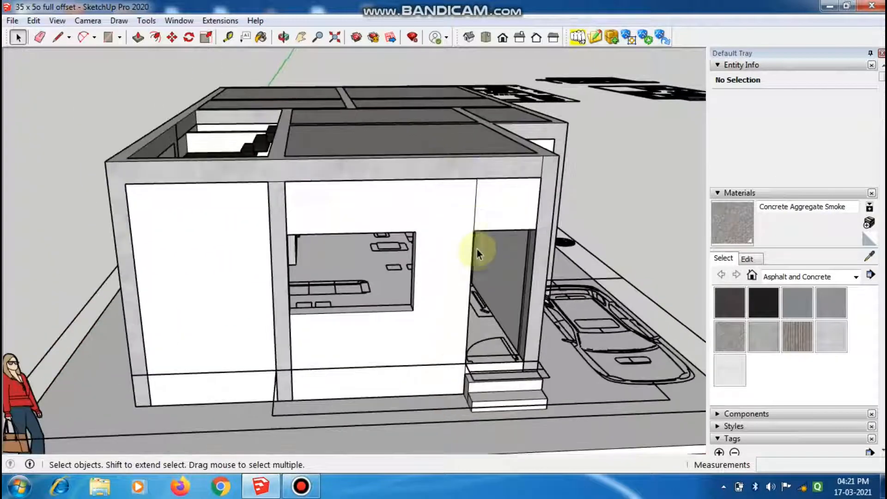
middle_click_drag(477, 253, 379, 136)
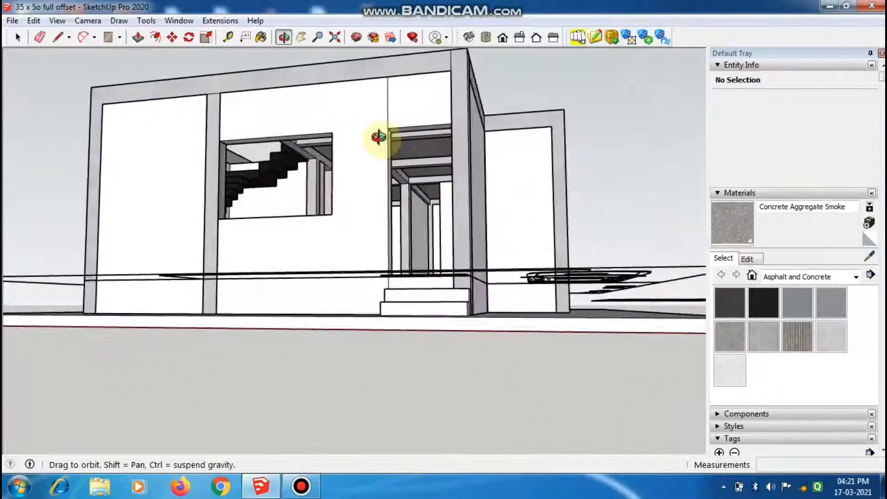
scroll(418, 137, "up", 3)
scroll(420, 208, "up", 10)
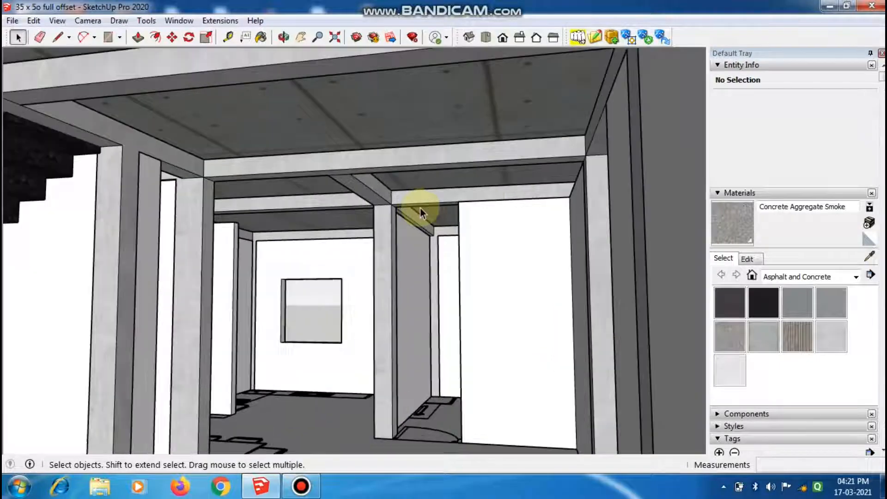
scroll(420, 208, "up", 2)
scroll(421, 207, "up", 3)
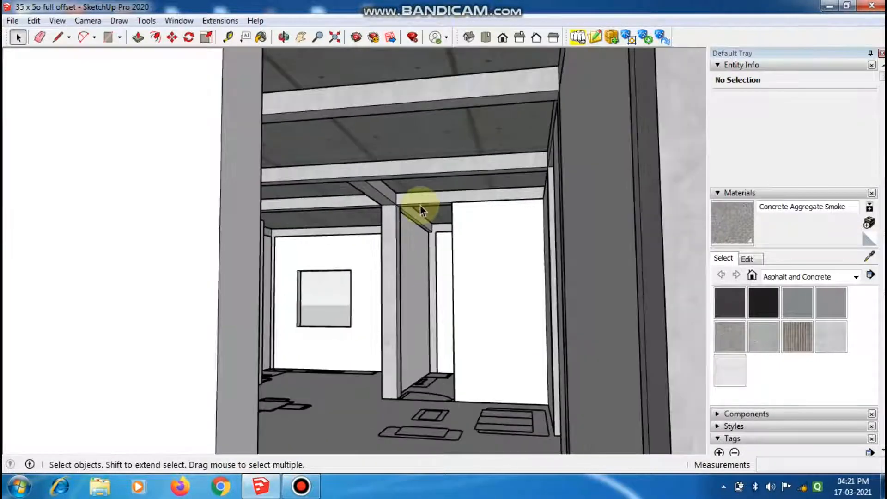
scroll(420, 206, "down", 2)
scroll(421, 151, "down", 2)
scroll(421, 151, "up", 6)
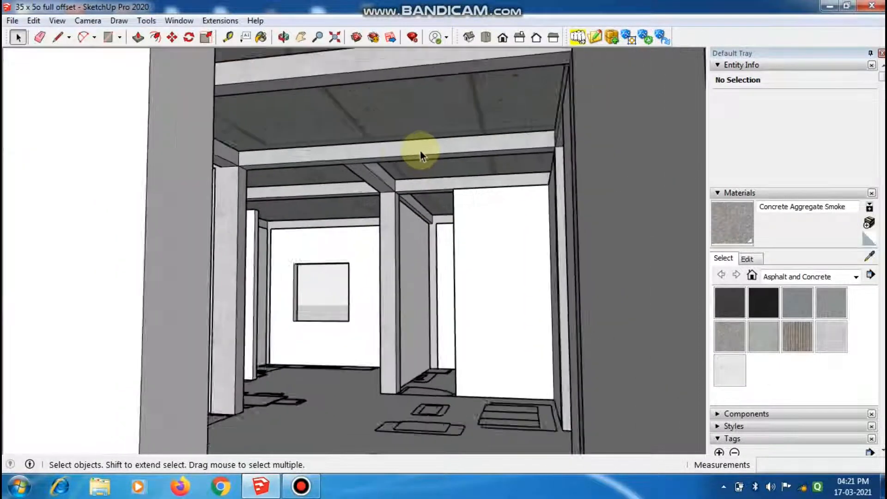
mouse_move(411, 178)
middle_mouse_down()
mouse_move(440, 145)
mouse_move(457, 149)
mouse_move(466, 187)
mouse_move(450, 194)
mouse_move(376, 184)
mouse_move(431, 184)
mouse_move(458, 201)
mouse_move(430, 176)
mouse_move(456, 190)
middle_mouse_up()
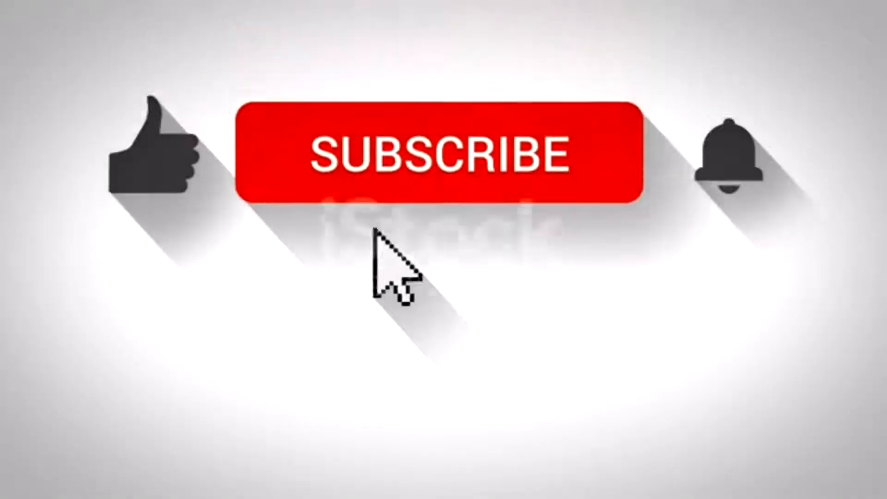